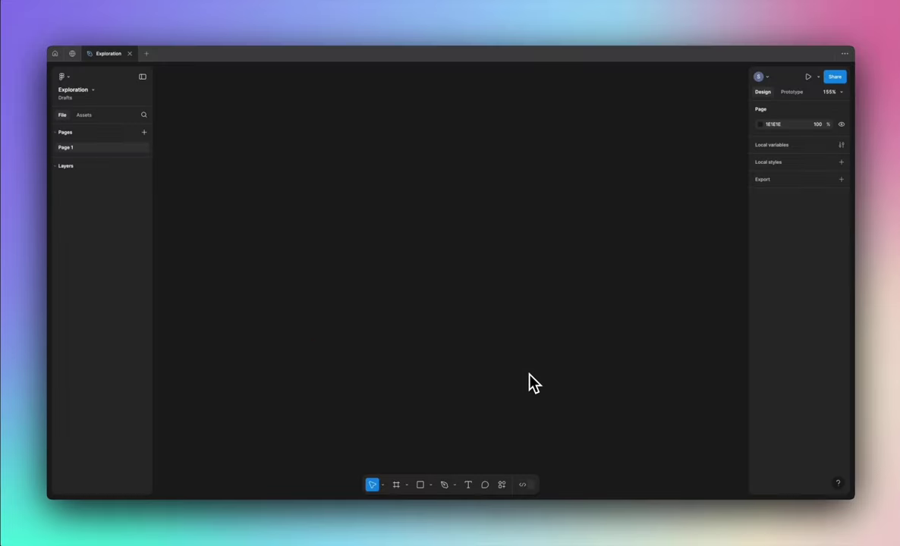
# - Open the Noise & Texture plugin in the Exploration file
pyautogui.press('super+k')
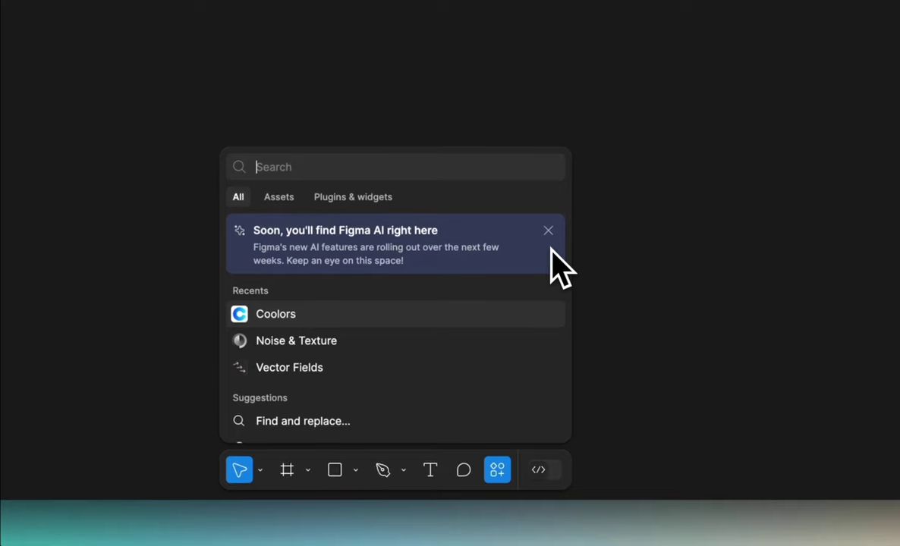
pyautogui.click(356, 343)
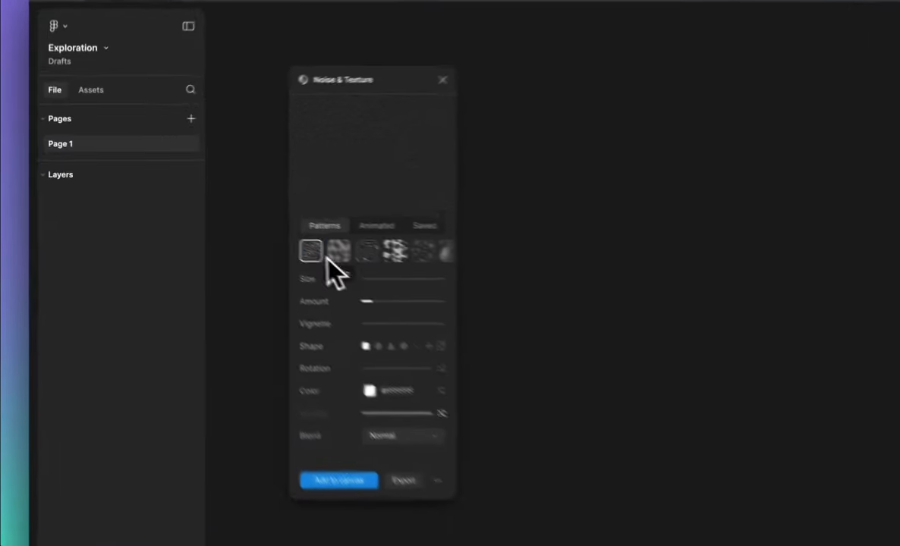
# - Preview several of the plugin's patterns, including metaballs, and try out the metaballs' octaves and phase settings
pyautogui.click(396, 273)
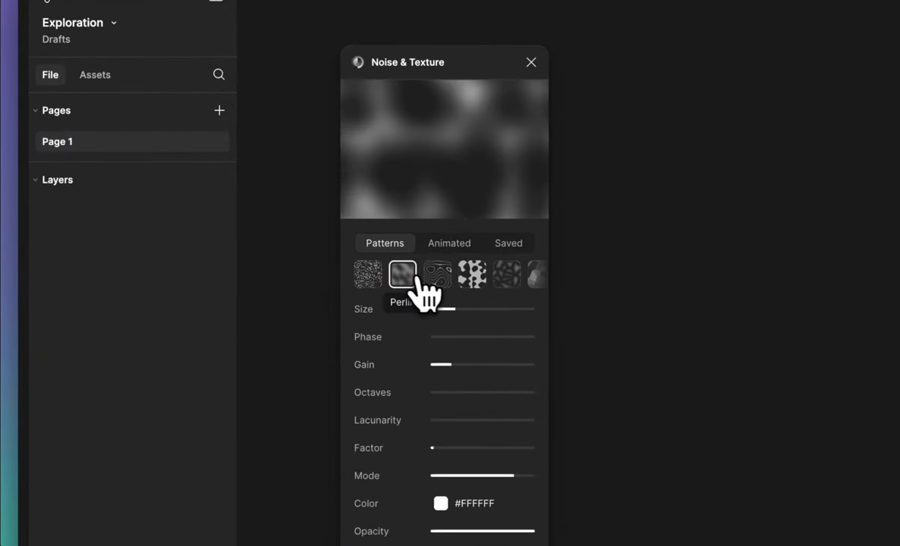
pyautogui.click(432, 279)
pyautogui.click(470, 281)
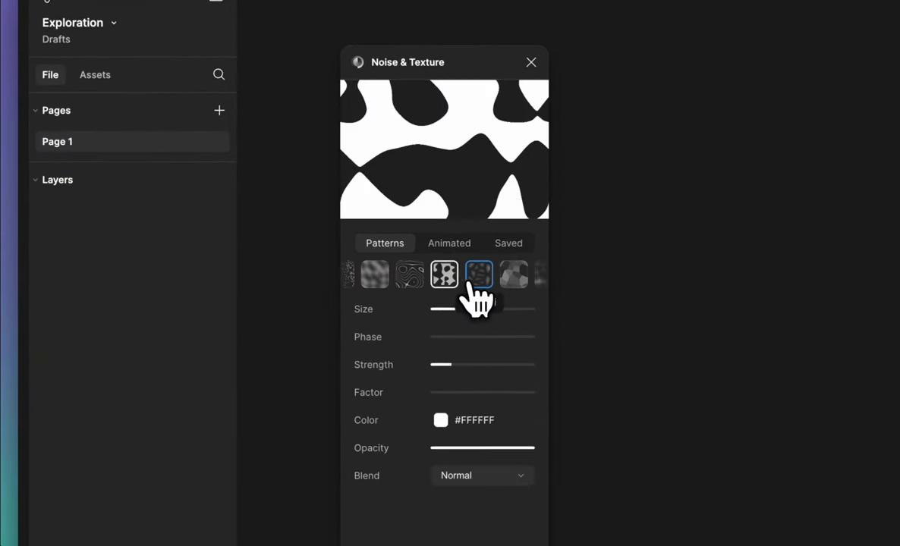
pyautogui.click(478, 280)
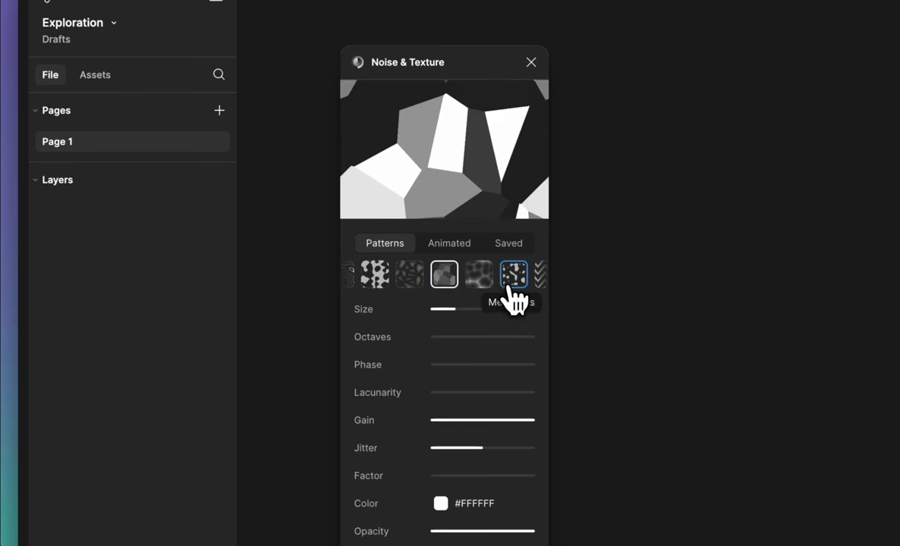
pyautogui.click(512, 277)
pyautogui.moveTo(436, 336); pyautogui.dragTo(461, 338)
pyautogui.moveTo(428, 367); pyautogui.dragTo(410, 396)
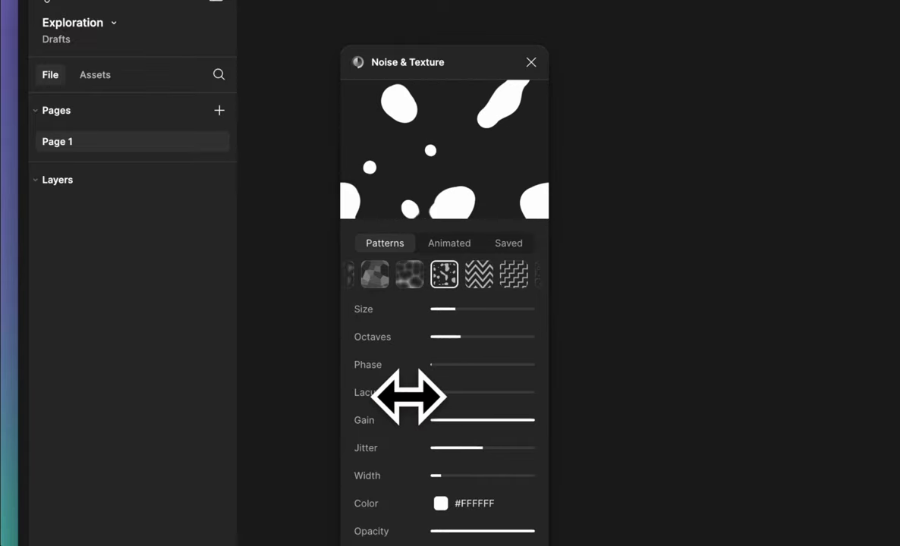
# - Browse the plugin's animated textures and choose the purple light-rays effect
pyautogui.click(448, 258)
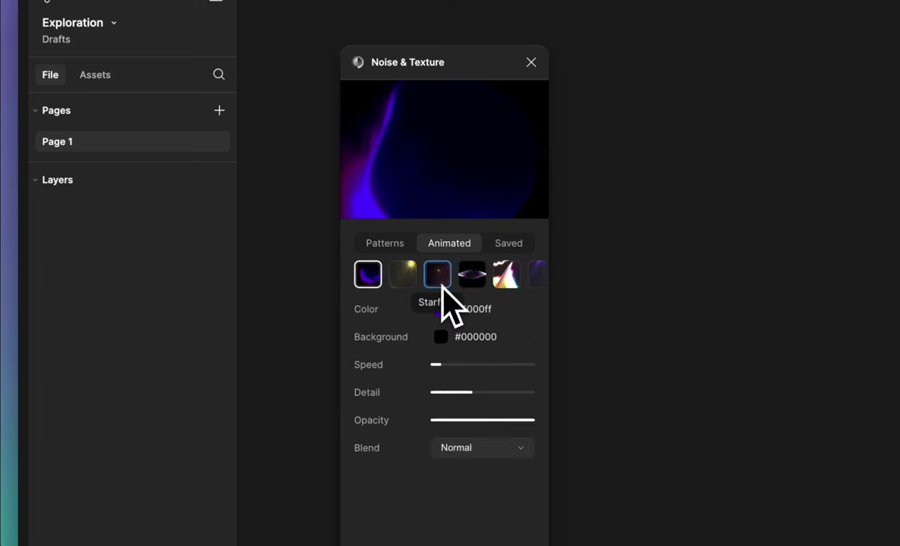
pyautogui.hscroll(2, 447, 304)
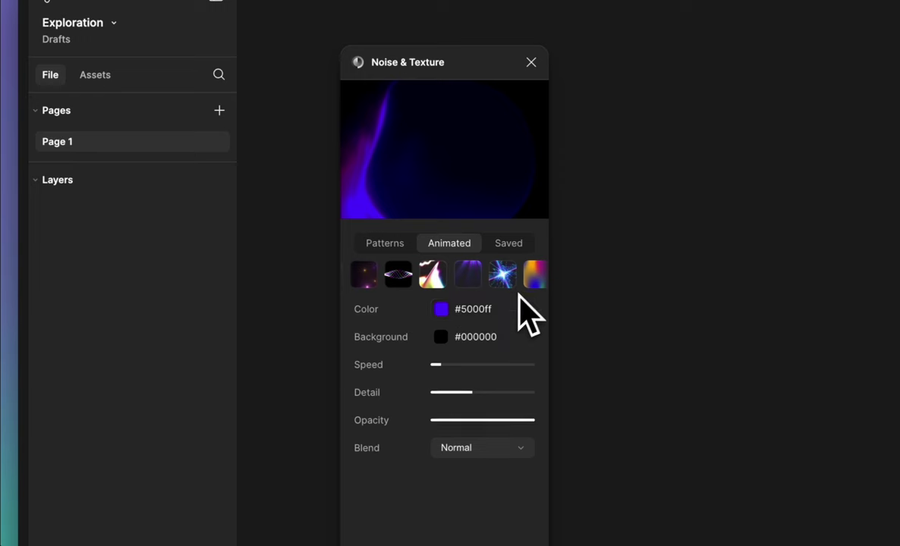
pyautogui.hscroll(5, 521, 286)
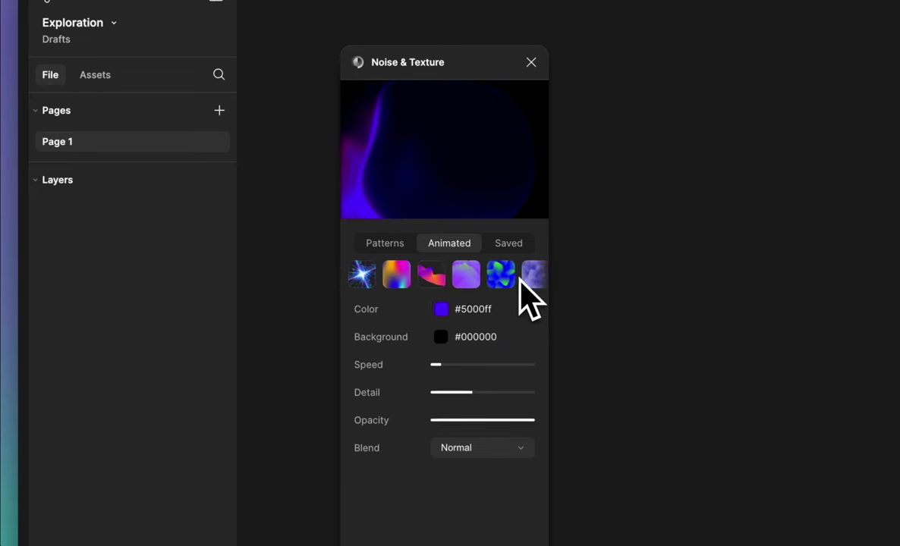
pyautogui.hscroll(6, 522, 287)
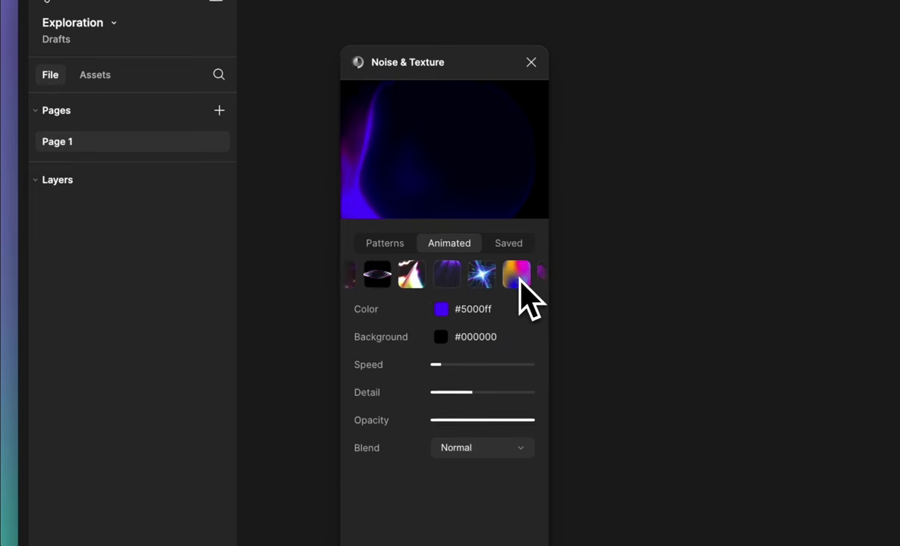
pyautogui.click(464, 279)
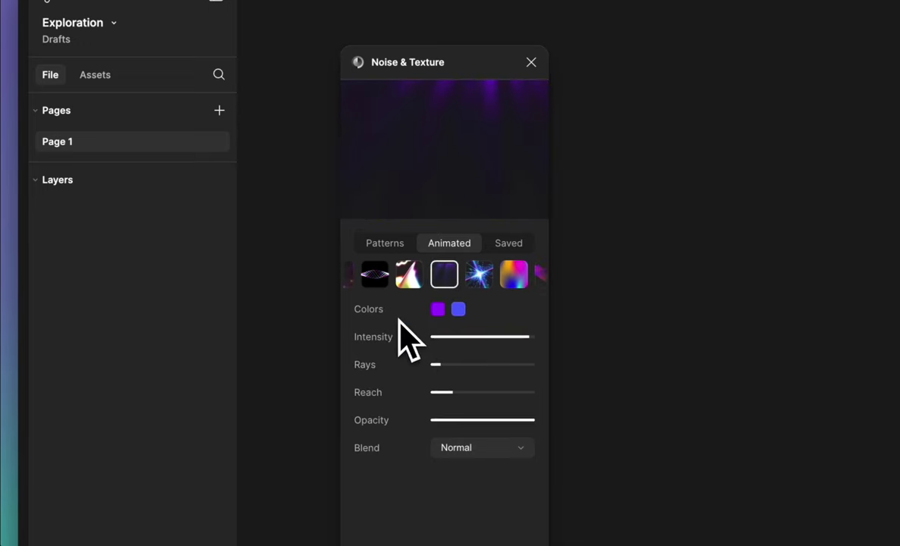
# - Recolour the rays' first colour to a bright mint green with full intensity, and export the animated texture
pyautogui.click(438, 309)
pyautogui.click(476, 231)
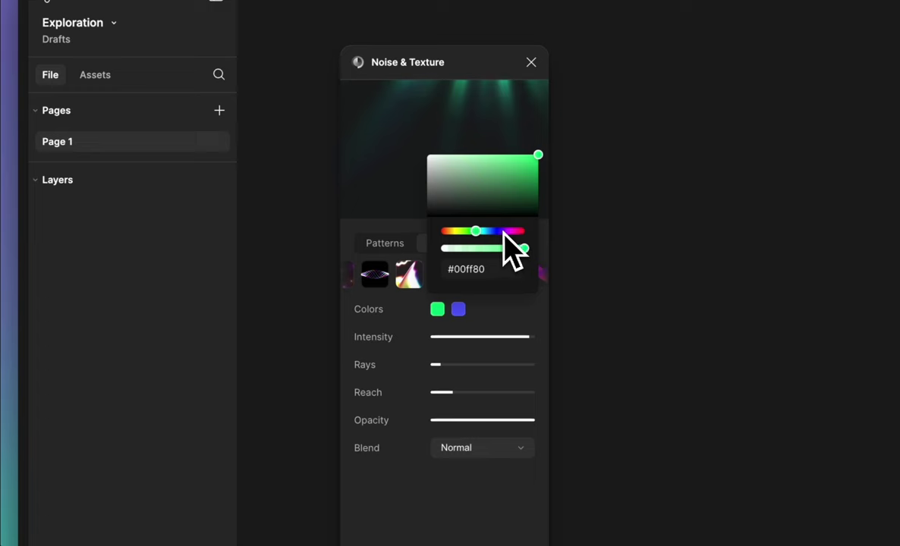
pyautogui.click(499, 232)
pyautogui.click(479, 231)
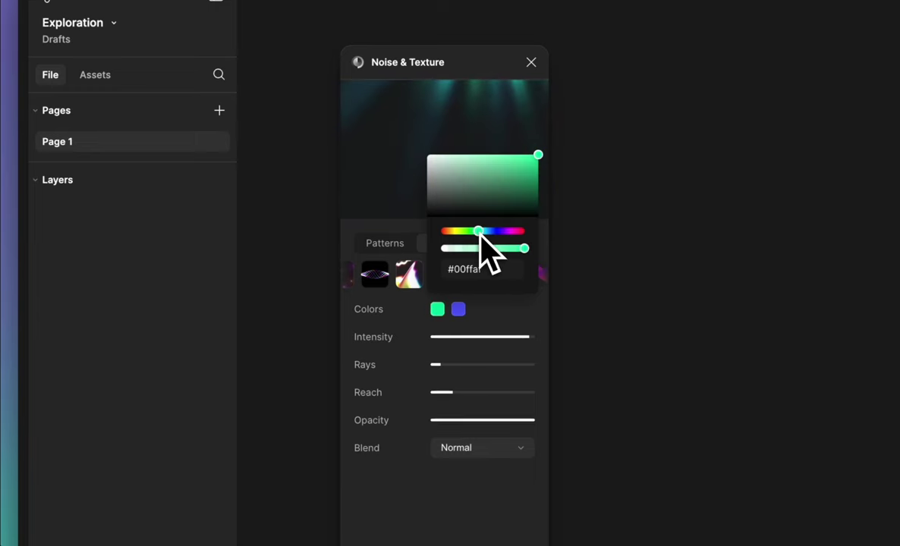
pyautogui.click(518, 144)
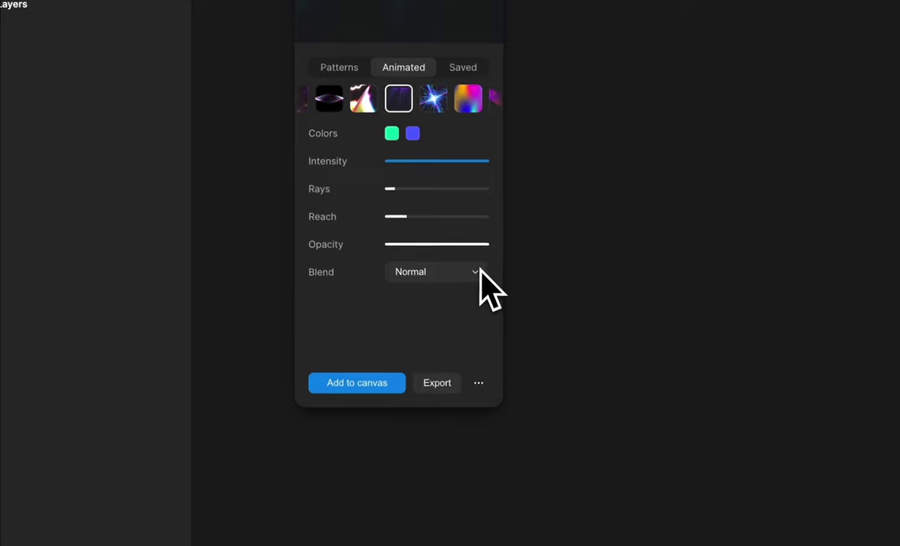
pyautogui.click(438, 376)
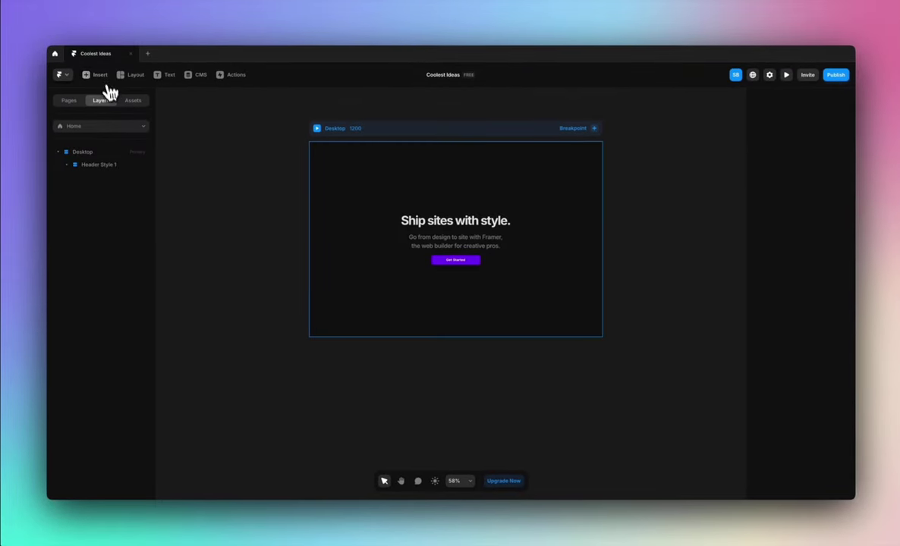
# - In the Framer project, find the Embed element and insert it on the canvas beside the Desktop frame
pyautogui.click(100, 75)
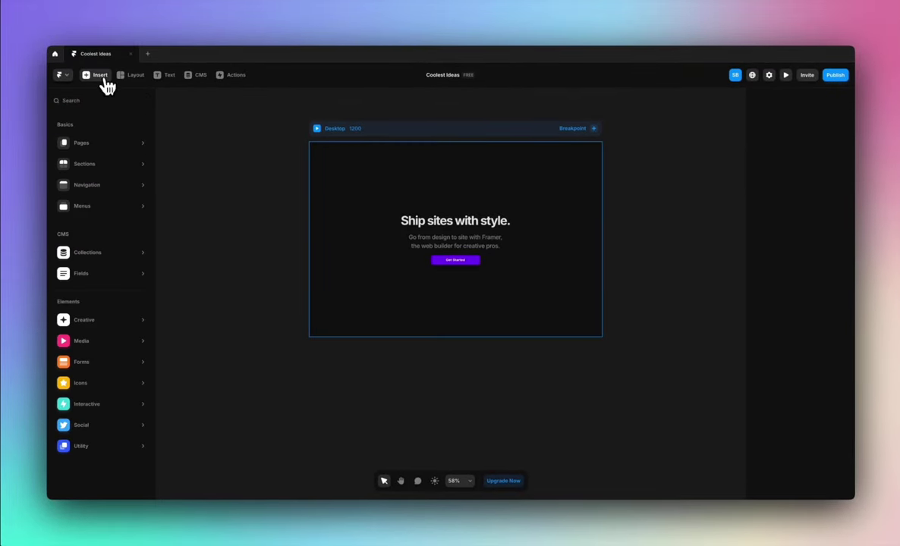
pyautogui.write('embed')
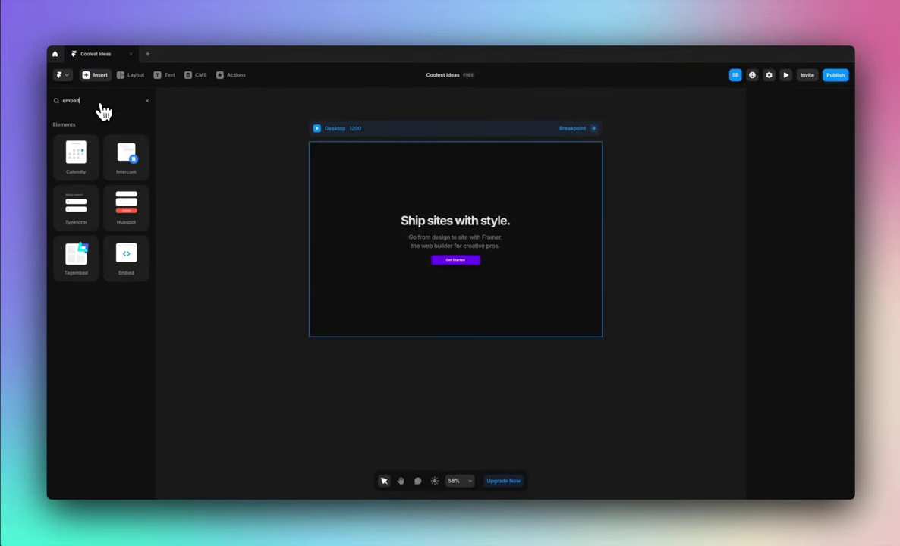
pyautogui.moveTo(131, 265); pyautogui.dragTo(225, 276)
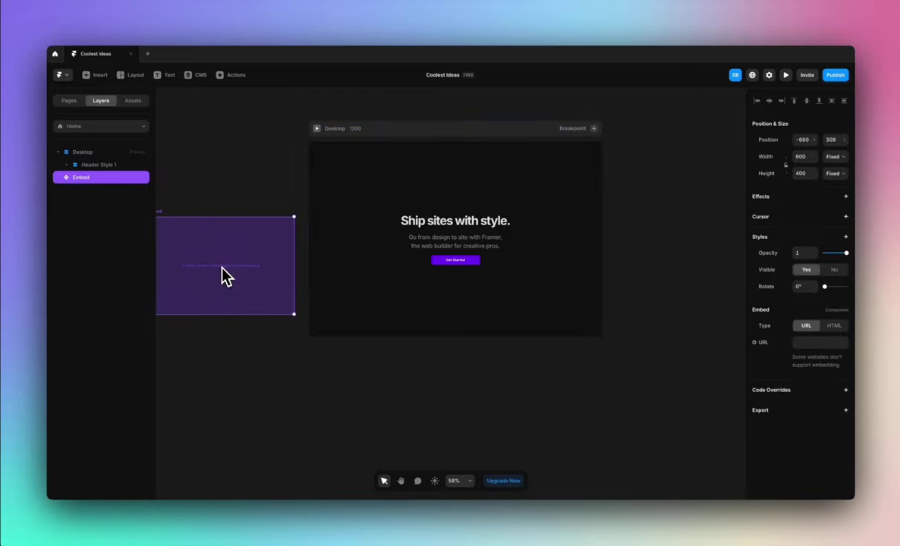
pyautogui.hscroll(-2, 233, 287)
pyautogui.hscroll(-1, 230, 280)
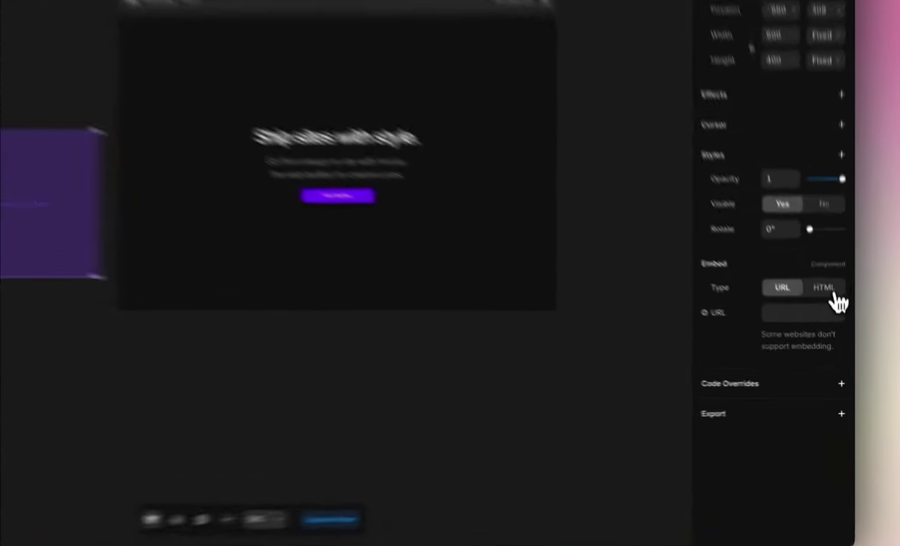
# - Set the embed's type to HTML and paste in the exported texture's iframe code
pyautogui.click(834, 326)
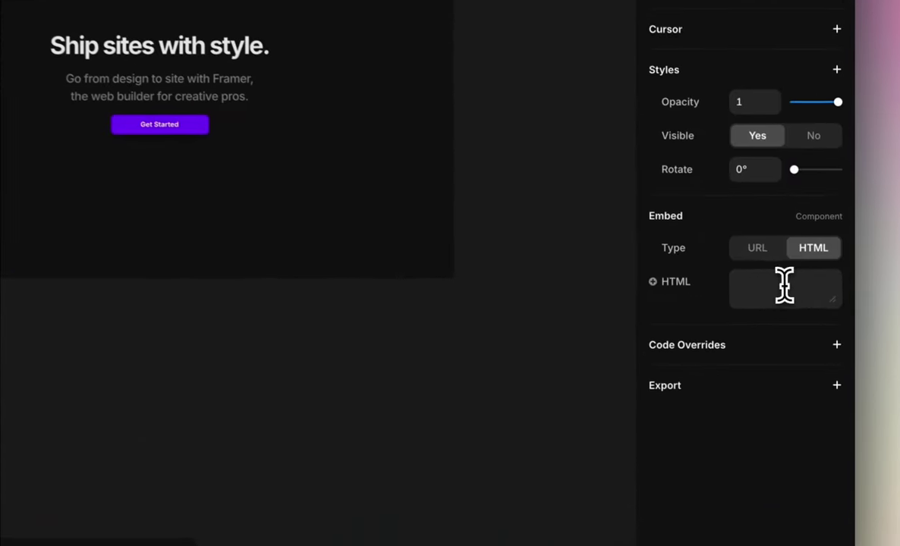
pyautogui.click(813, 346)
pyautogui.press('super+v')
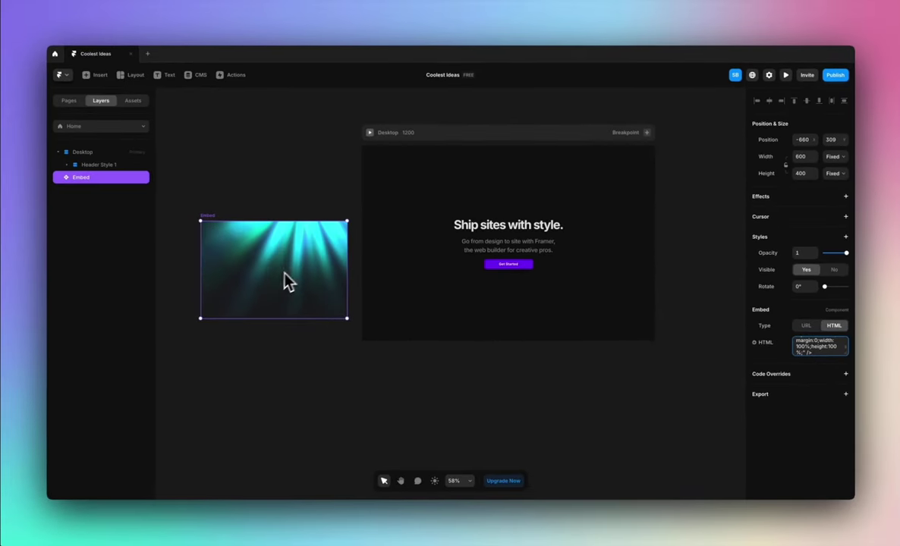
# - Move the embed into the Header Style 1 section as its first layer, above the heading text
pyautogui.click(241, 292)
pyautogui.moveTo(241, 292); pyautogui.dragTo(400, 264)
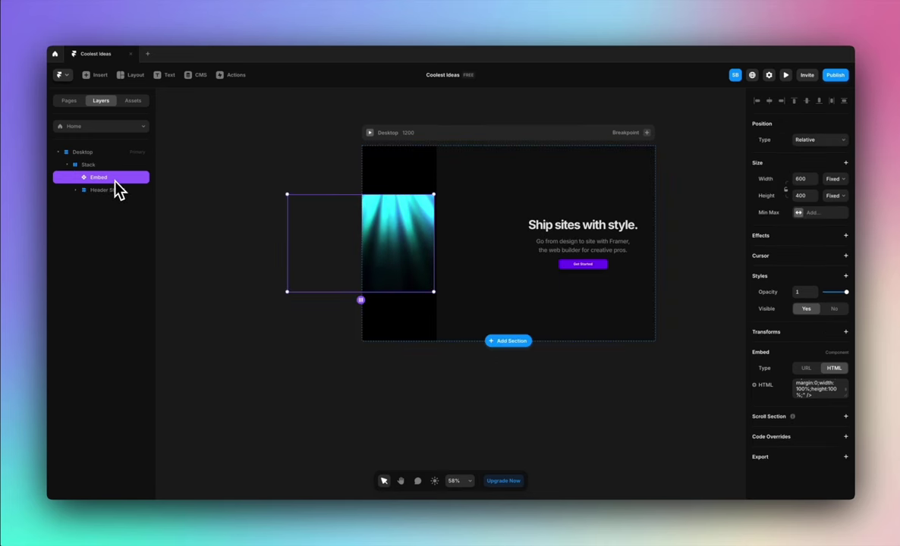
pyautogui.moveTo(114, 181)
pyautogui.mouseDown()
pyautogui.moveTo(103, 184)
pyautogui.moveTo(105, 167)
pyautogui.mouseUp()
pyautogui.click(68, 166)
pyautogui.click(79, 203)
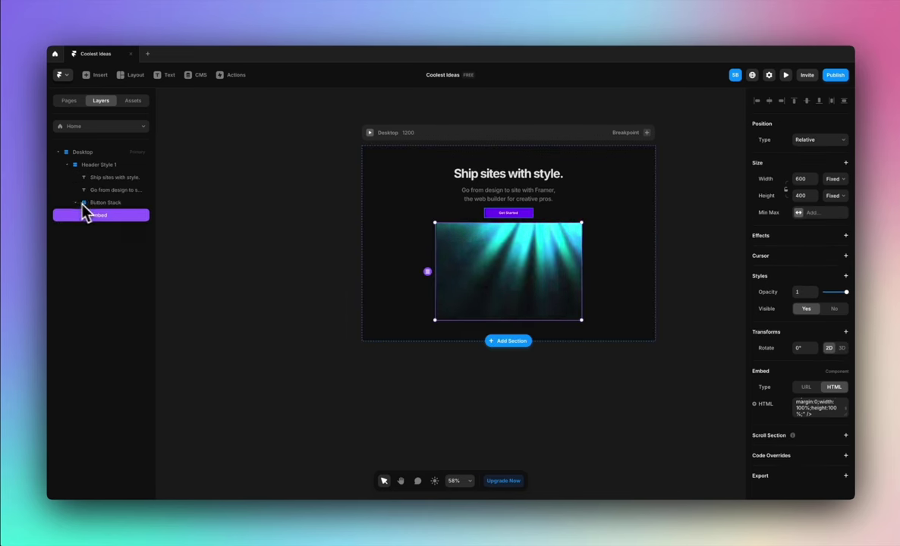
pyautogui.moveTo(123, 216); pyautogui.dragTo(124, 175)
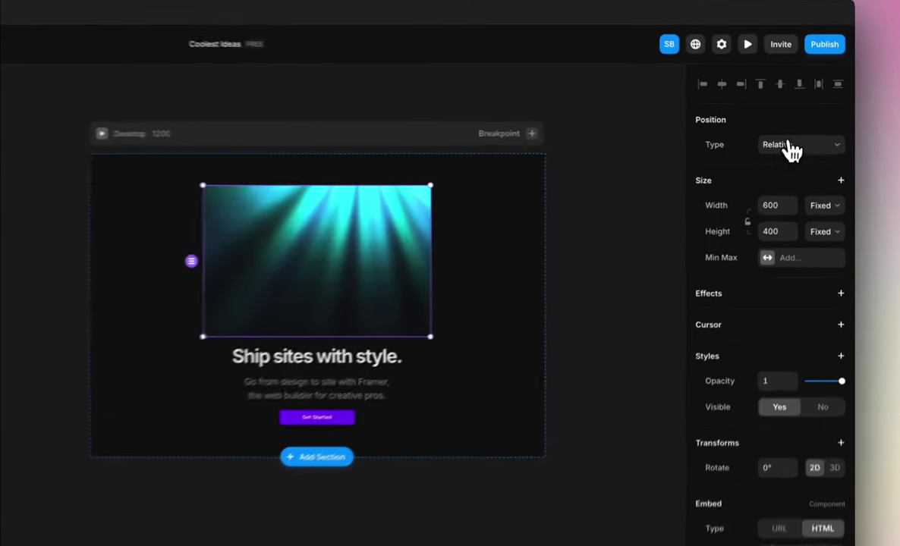
# - Set the embed's position type to Absolute and its width and height sizing to Relative
pyautogui.click(789, 144)
pyautogui.click(788, 135)
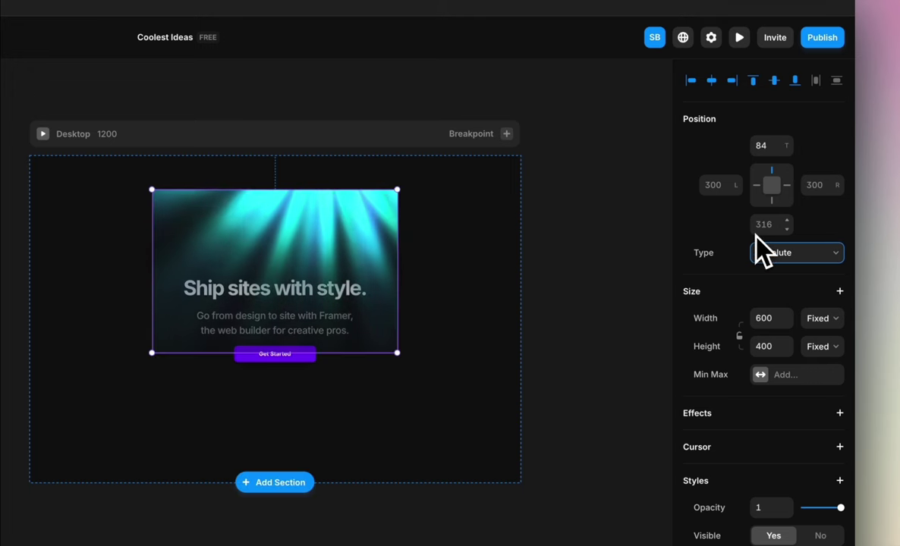
pyautogui.click(820, 319)
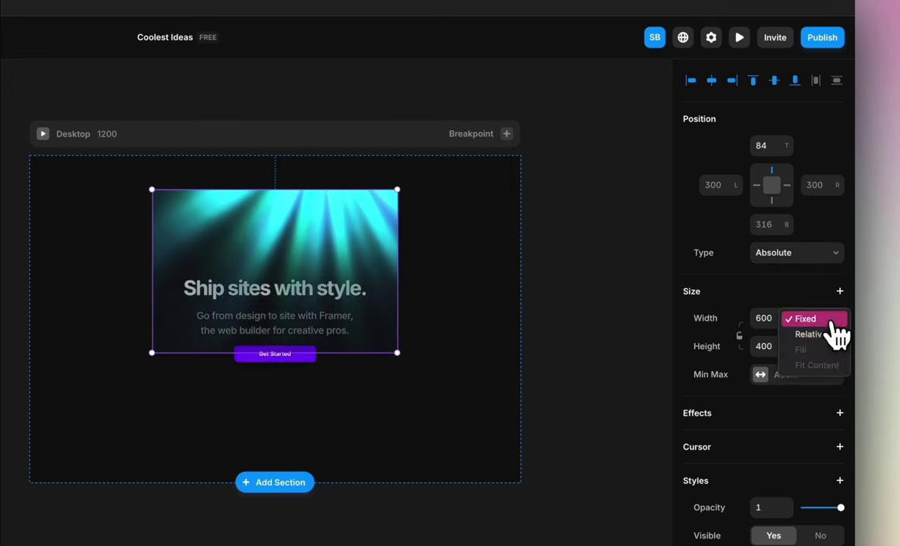
pyautogui.click(813, 335)
pyautogui.click(824, 347)
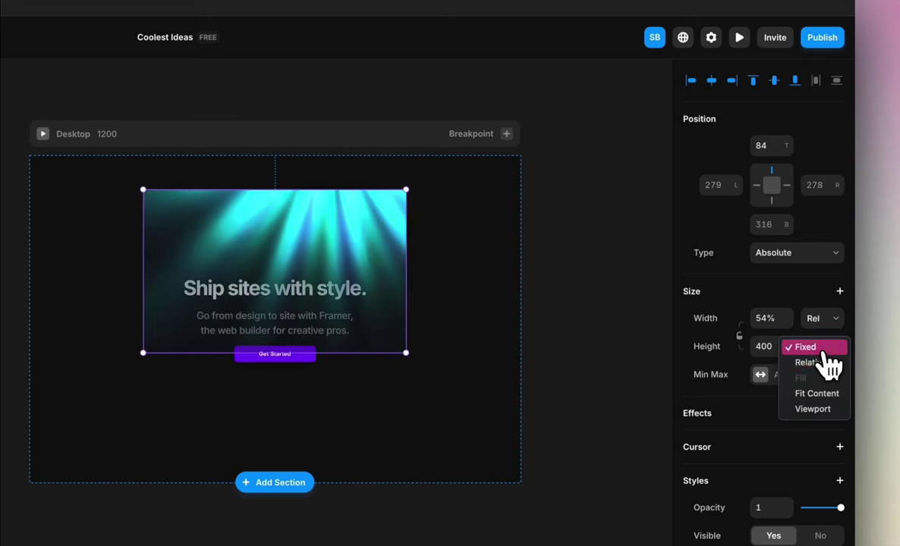
pyautogui.click(827, 363)
# - Set the embed's width and height to 100% and align it to fill the header section
pyautogui.click(773, 318)
pyautogui.write('100')
pyautogui.press('Return')
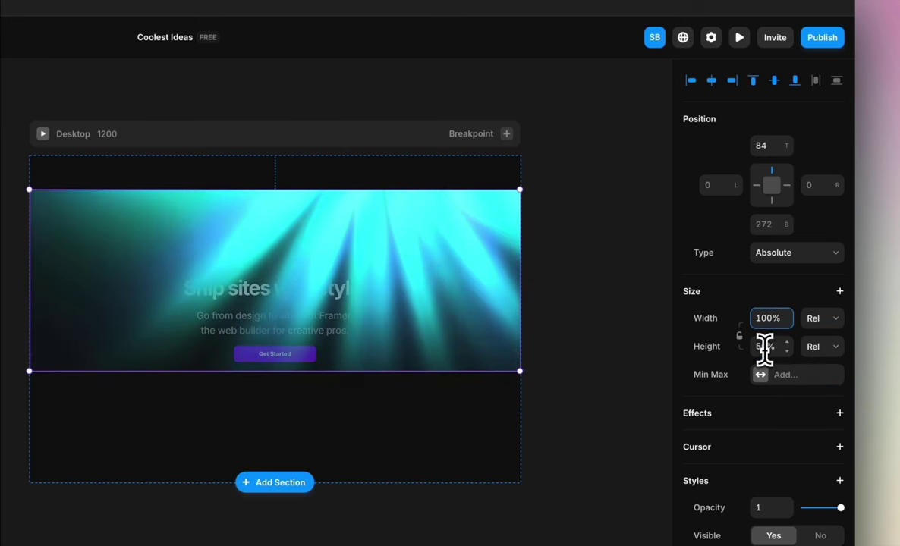
pyautogui.click(766, 346)
pyautogui.write('100%')
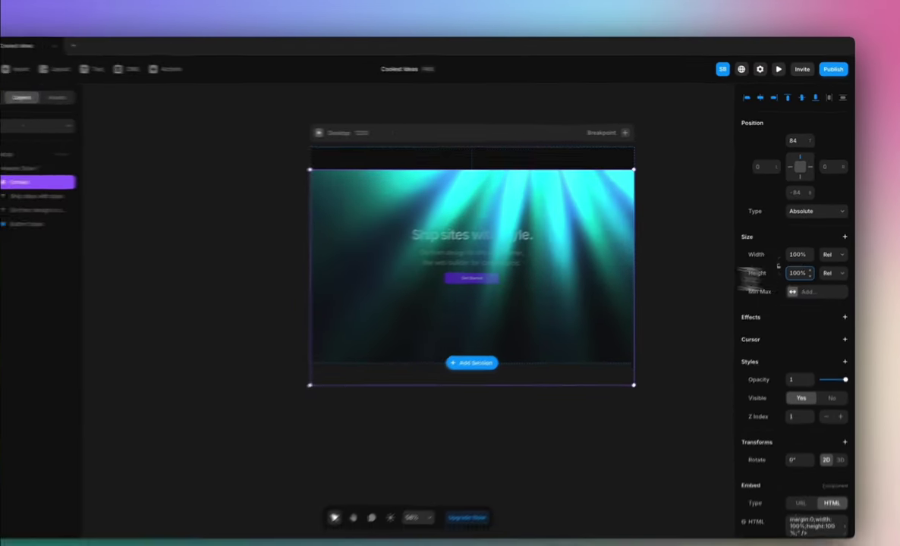
pyautogui.press('Return')
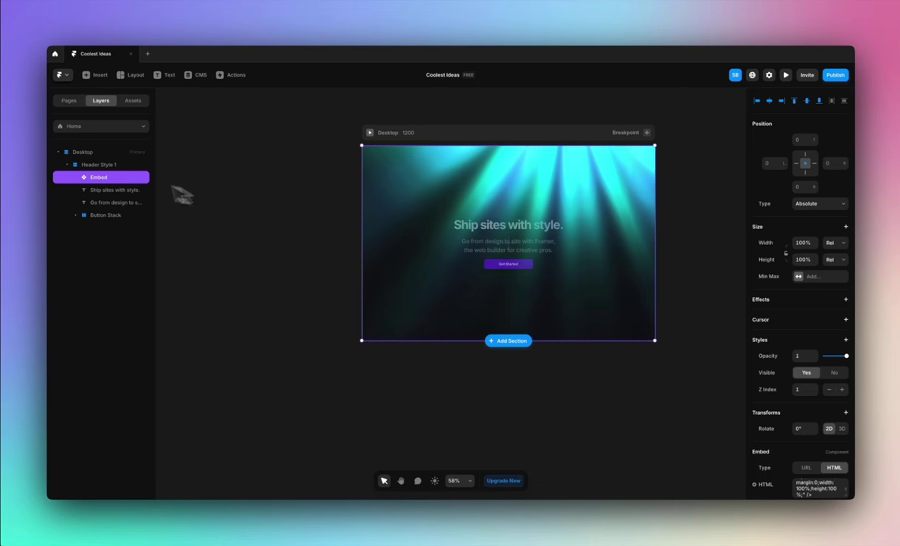
# - Reorder the Embed layer to below the Button Stack in the header and deselect it
pyautogui.moveTo(83, 185); pyautogui.dragTo(105, 220)
pyautogui.click(273, 273)
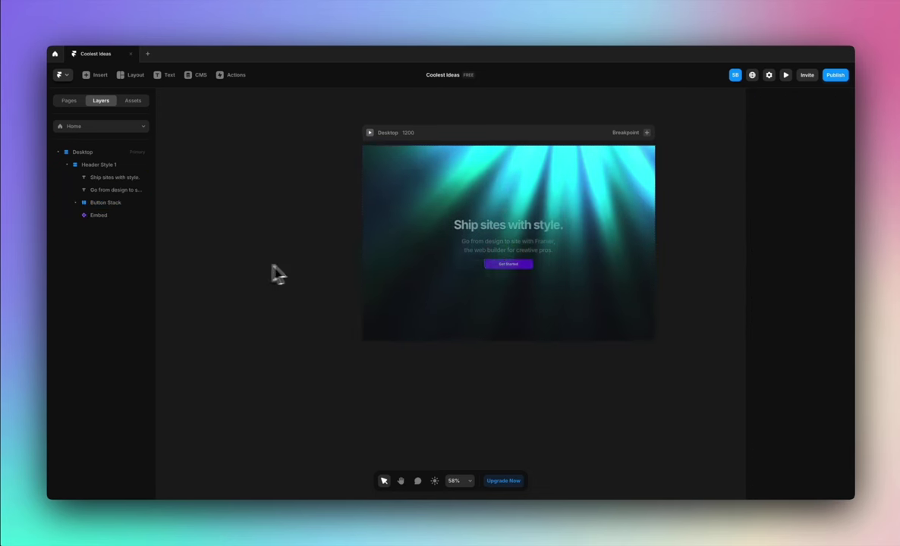
# - Shrink the embed's height to 96% from its lower edge and slightly lower its opacity
pyautogui.click(585, 254)
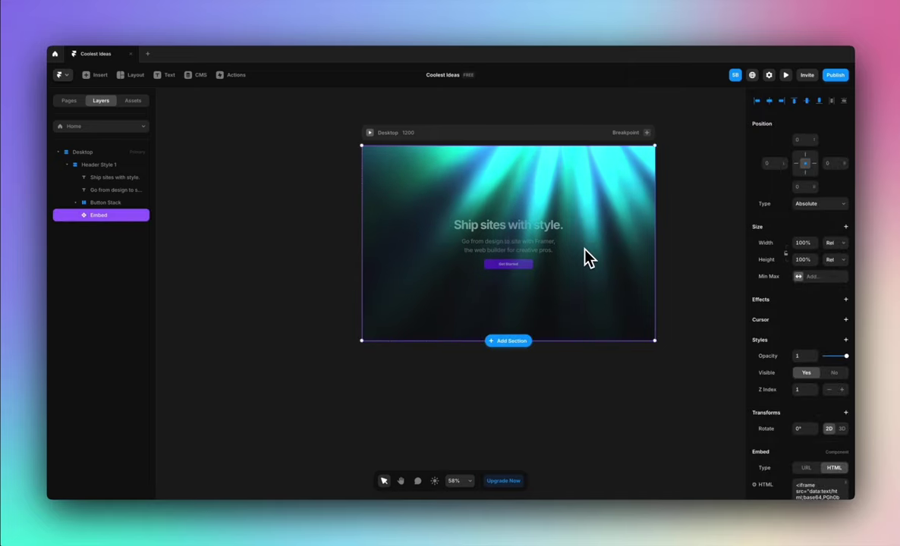
pyautogui.hscroll(3, 549, 317)
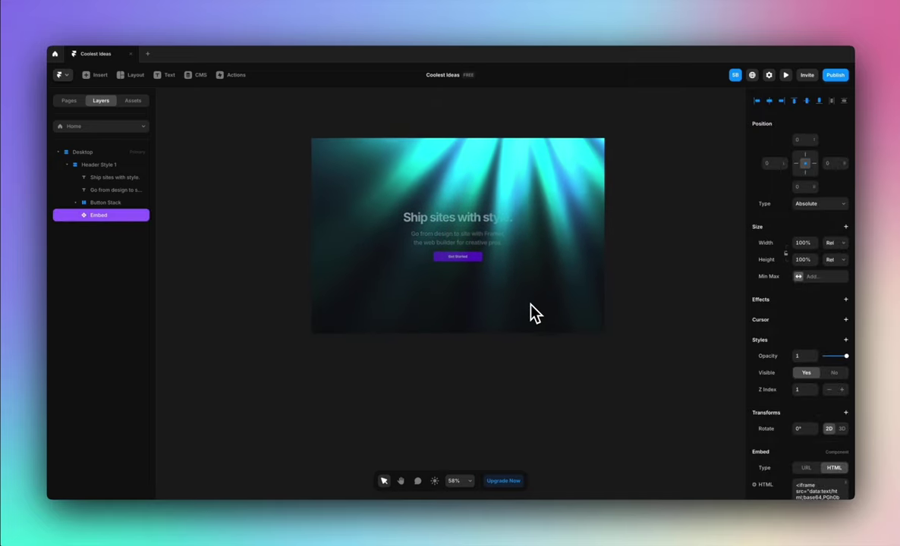
pyautogui.moveTo(545, 335)
pyautogui.mouseDown()
pyautogui.moveTo(544, 272)
pyautogui.moveTo(542, 329)
pyautogui.mouseUp()
pyautogui.scroll(-1, 770, 355)
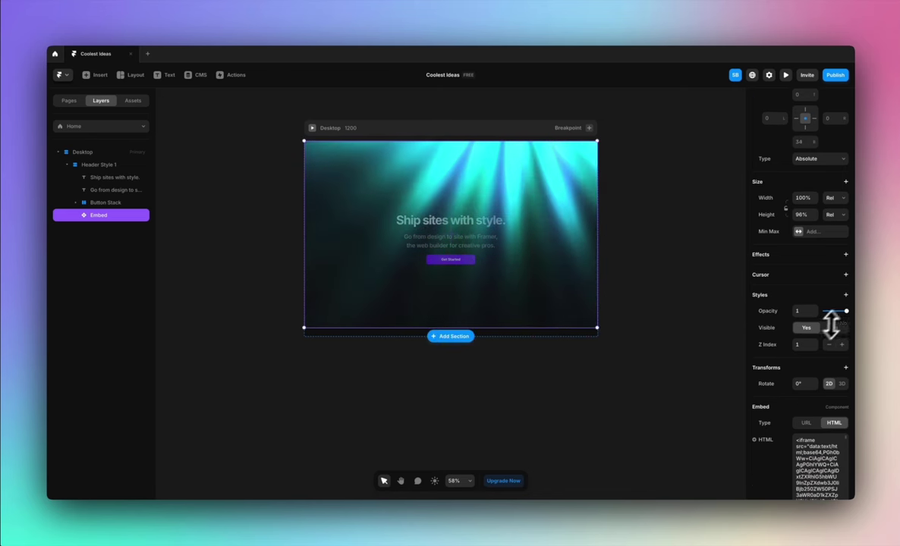
pyautogui.moveTo(846, 311)
pyautogui.mouseDown()
pyautogui.moveTo(832, 315)
pyautogui.moveTo(856, 317)
pyautogui.moveTo(846, 325)
pyautogui.mouseUp()
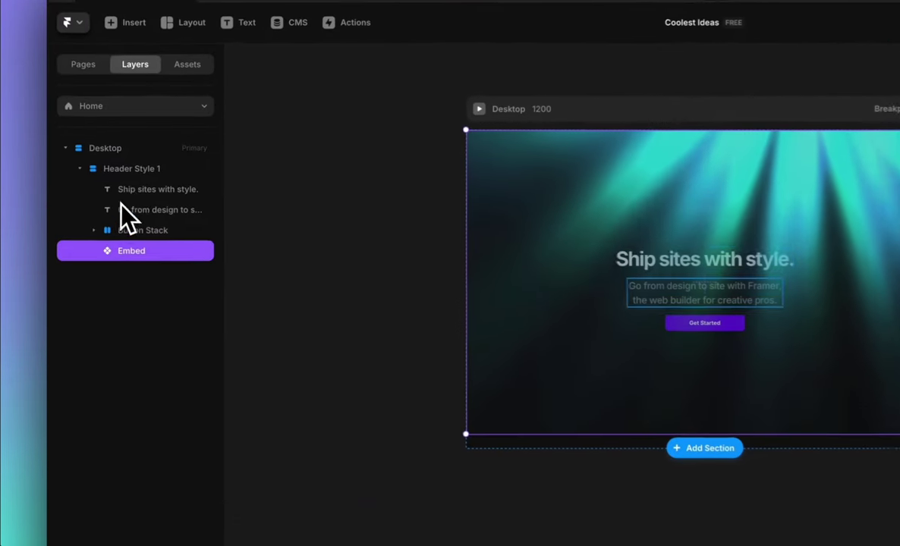
# - Select the heading, the subtitle and the Button Stack layers and add a Z Index of 6 to them
pyautogui.click(100, 178)
pyautogui.click(142, 232)
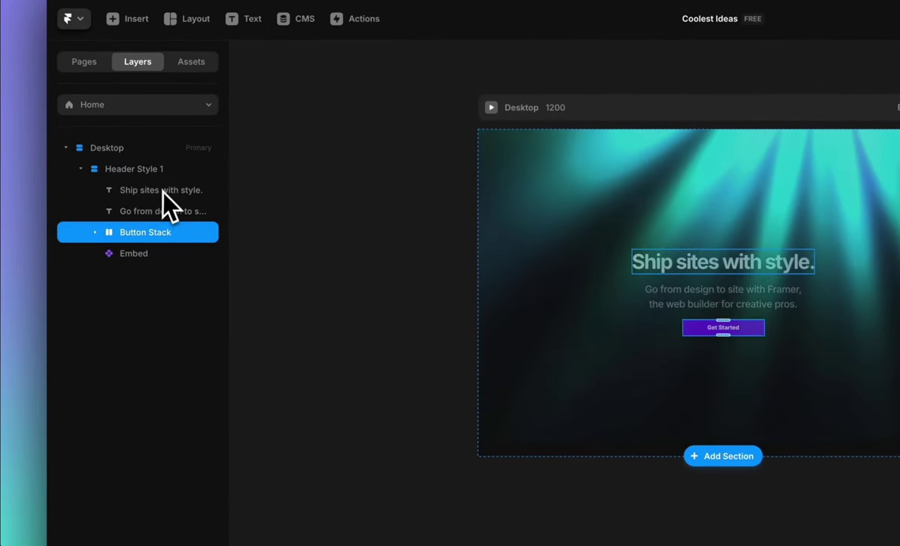
pyautogui.keyDown('shift'); pyautogui.click(165, 190); pyautogui.keyUp('shift')
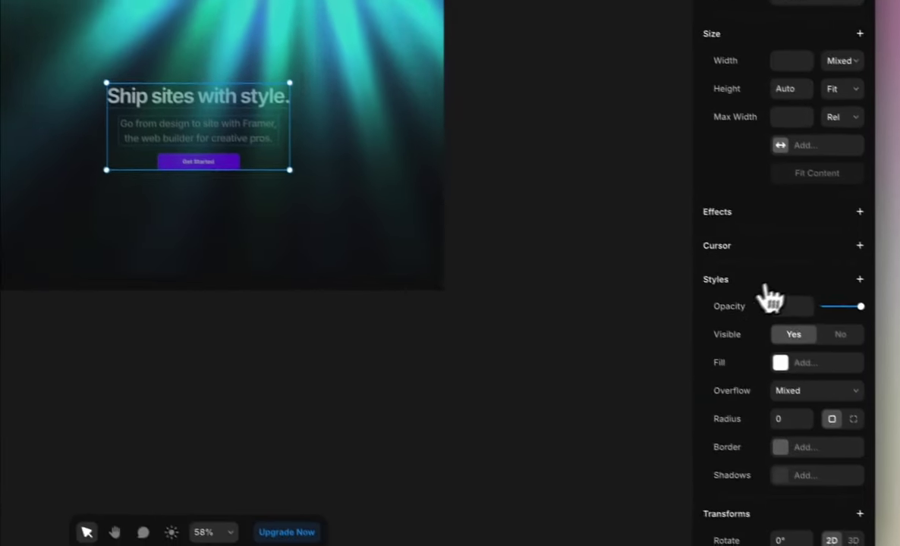
pyautogui.click(840, 227)
pyautogui.click(770, 427)
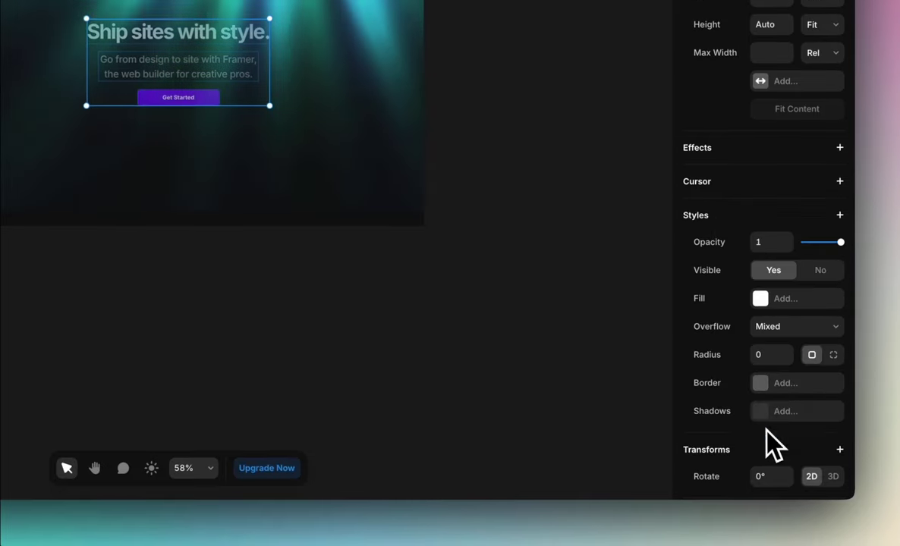
pyautogui.click(769, 432)
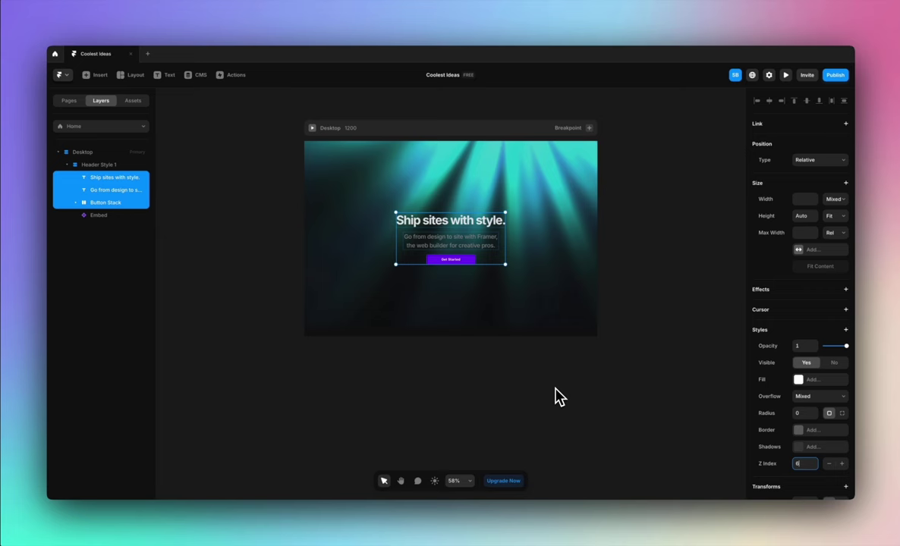
pyautogui.click(538, 401)
# - Lighten the subtitle text's color to #C4C4C4
pyautogui.click(477, 250)
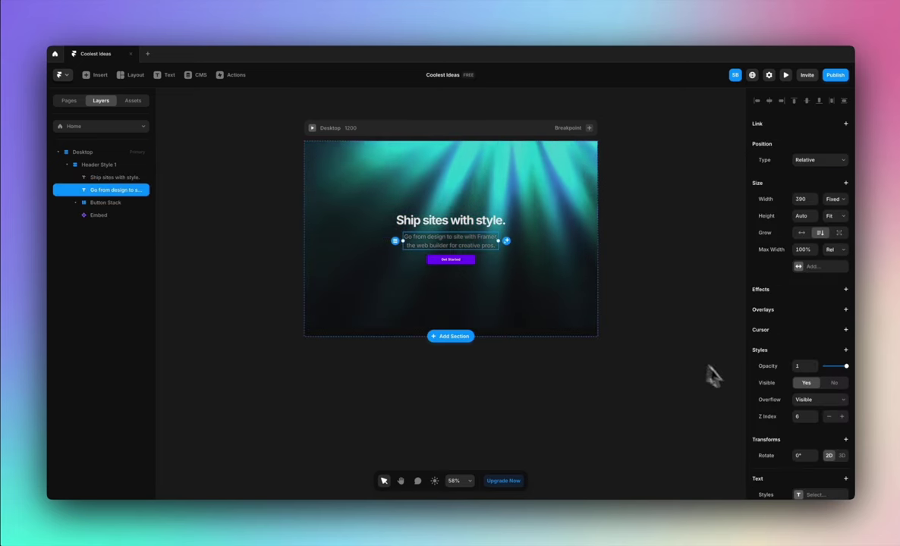
pyautogui.scroll(-5, 772, 401)
pyautogui.click(799, 400)
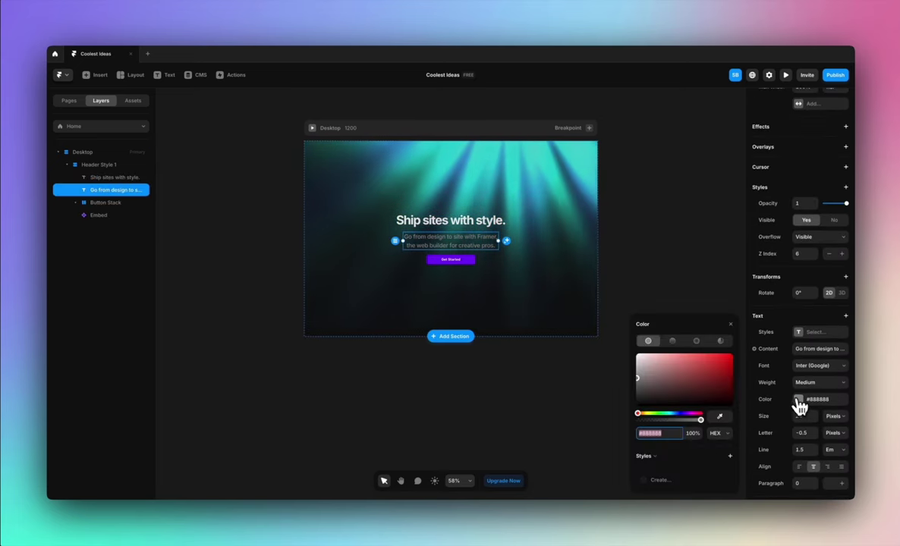
pyautogui.moveTo(637, 380); pyautogui.dragTo(638, 370)
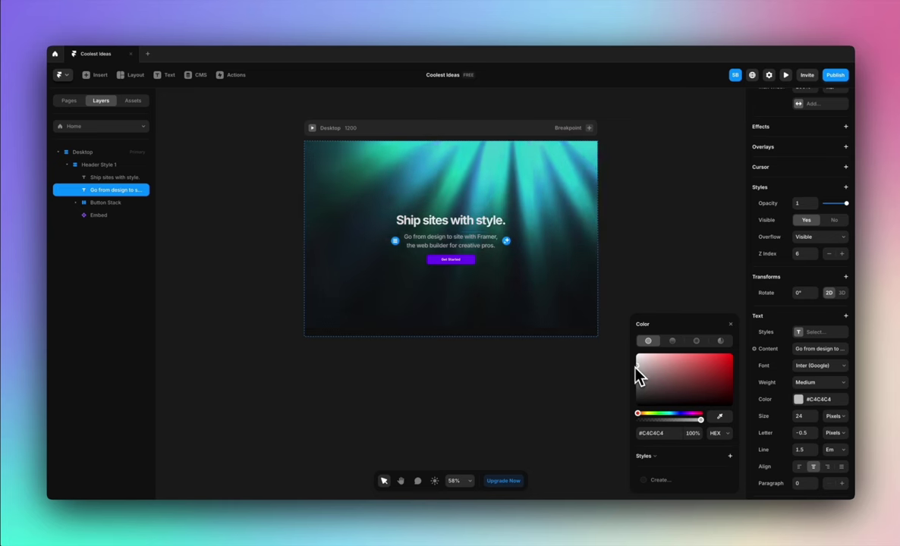
# - Change the Get Started button's fill to the near-black teal #010A0A
pyautogui.click(472, 261)
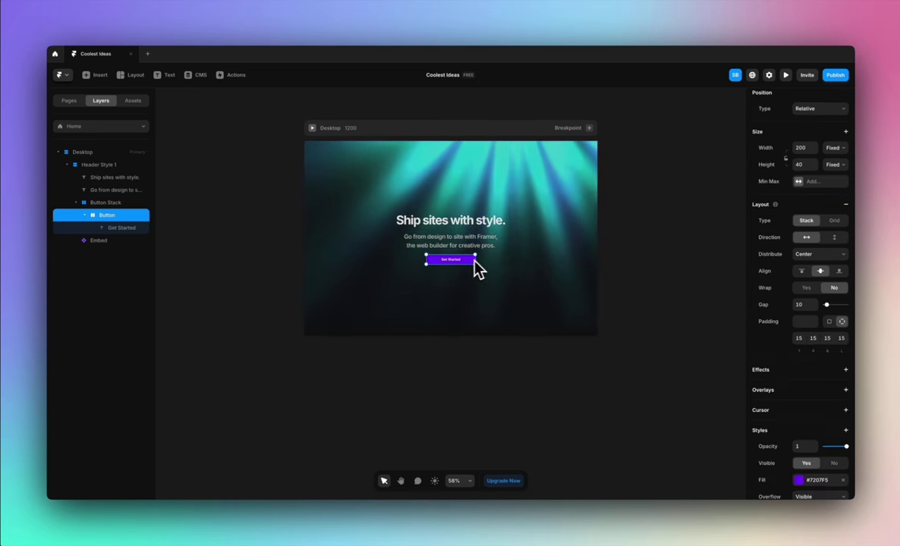
pyautogui.click(799, 482)
pyautogui.click(669, 413)
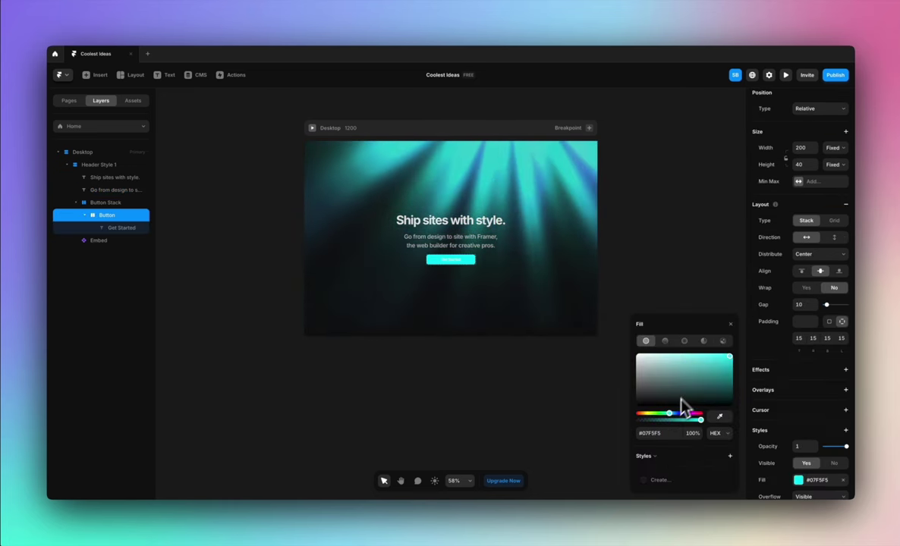
pyautogui.click(723, 405)
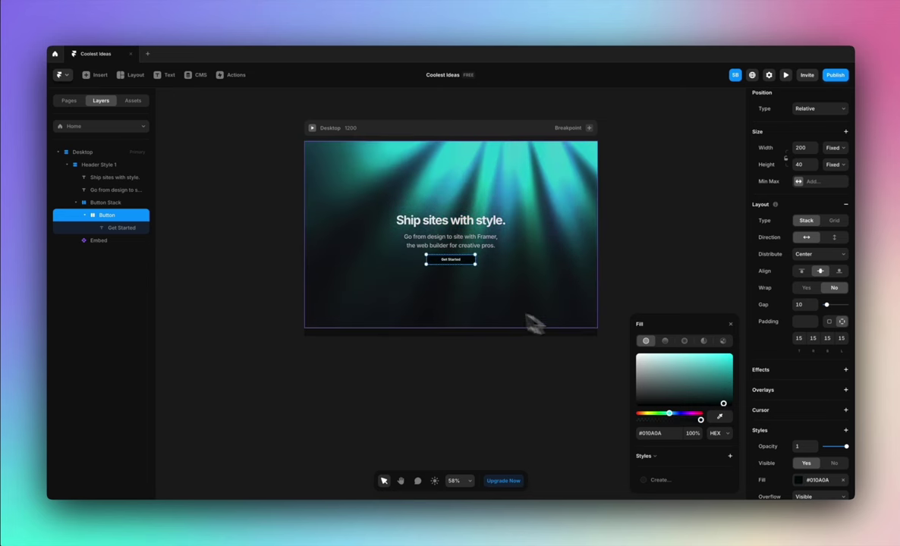
# - Recolor the Get Started label with the eyedropper, sampling a teal tone from the light rays
pyautogui.doubleClick(455, 262)
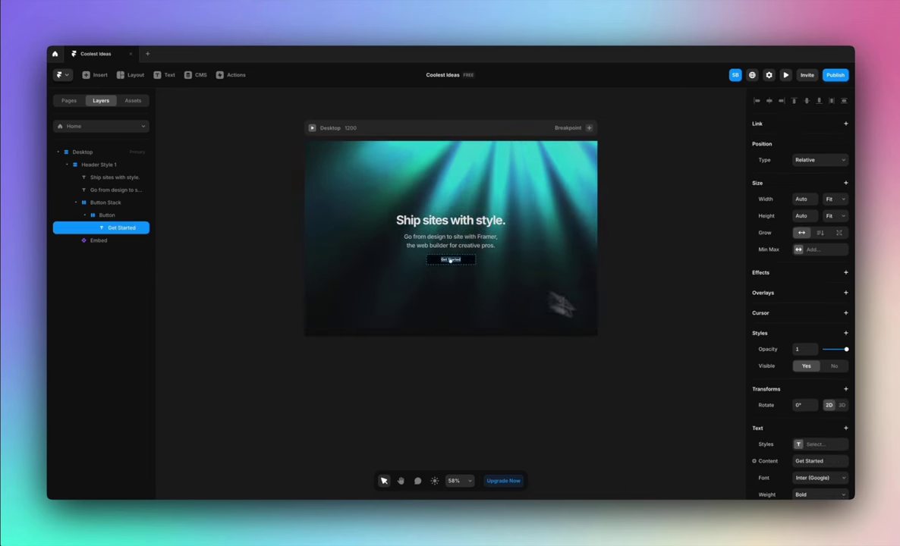
pyautogui.scroll(-3, 789, 409)
pyautogui.click(798, 409)
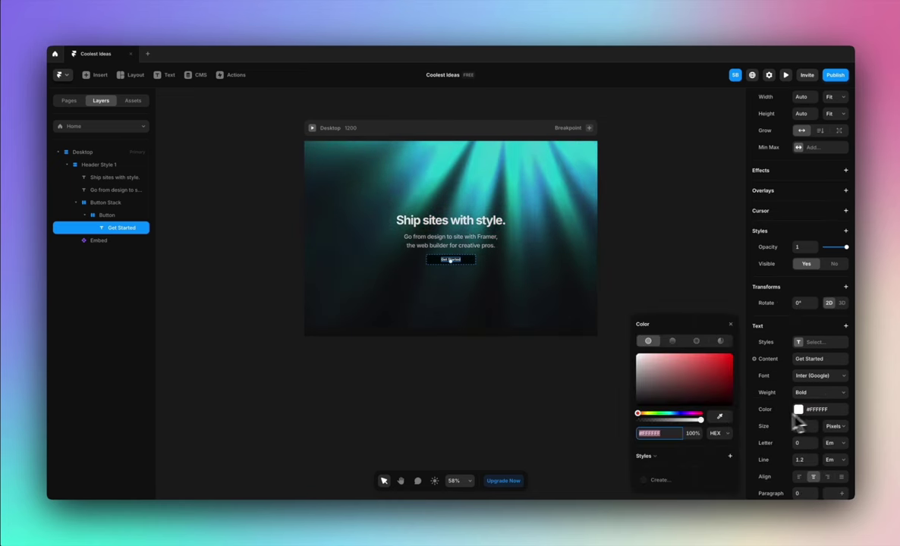
pyautogui.click(718, 415)
pyautogui.click(522, 201)
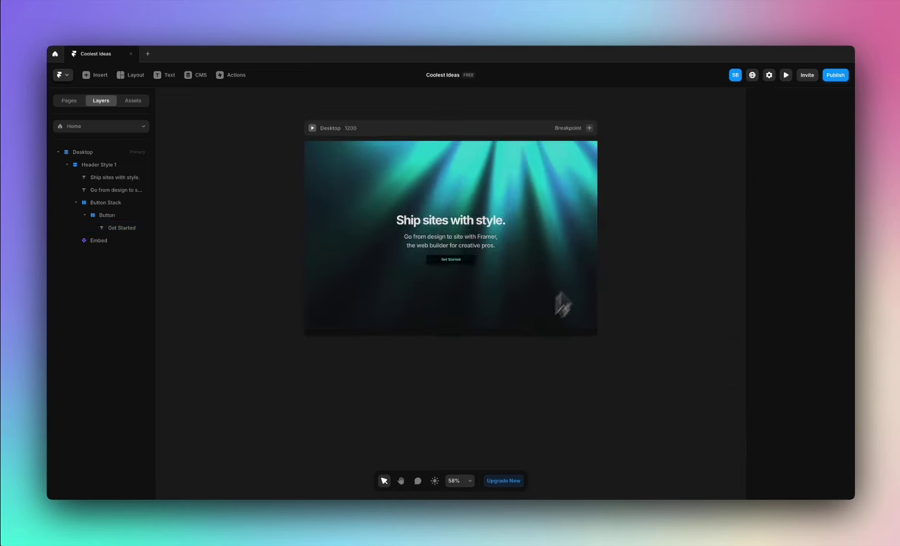
# - Switch the Desktop breakpoint's height sizing to Fixed and extend its lower edge to a height of 1481
pyautogui.scroll(-3, 606, 255)
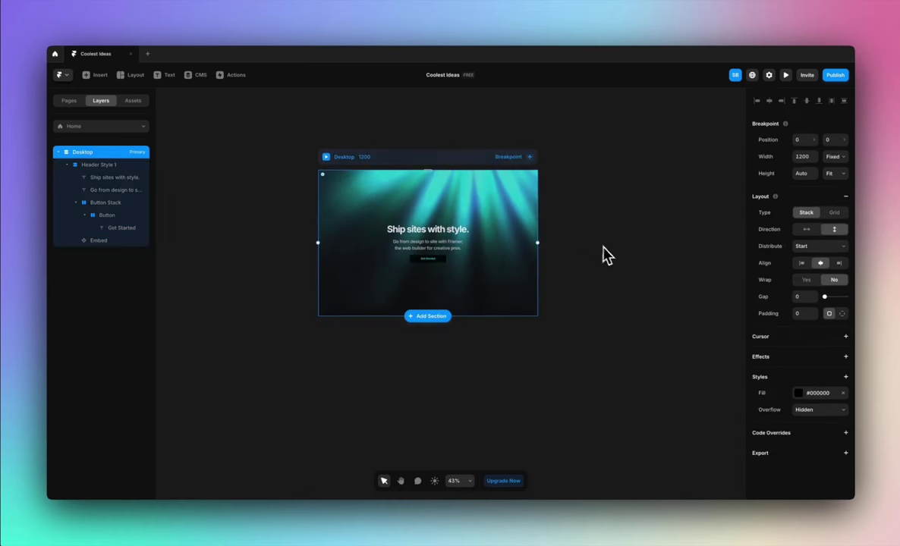
pyautogui.click(425, 160)
pyautogui.click(835, 173)
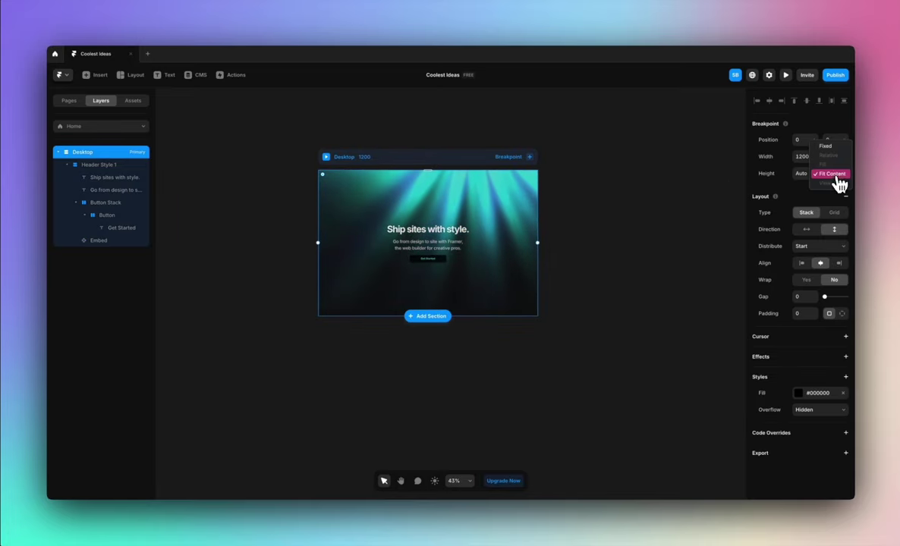
pyautogui.click(832, 149)
pyautogui.moveTo(495, 316); pyautogui.dragTo(497, 440)
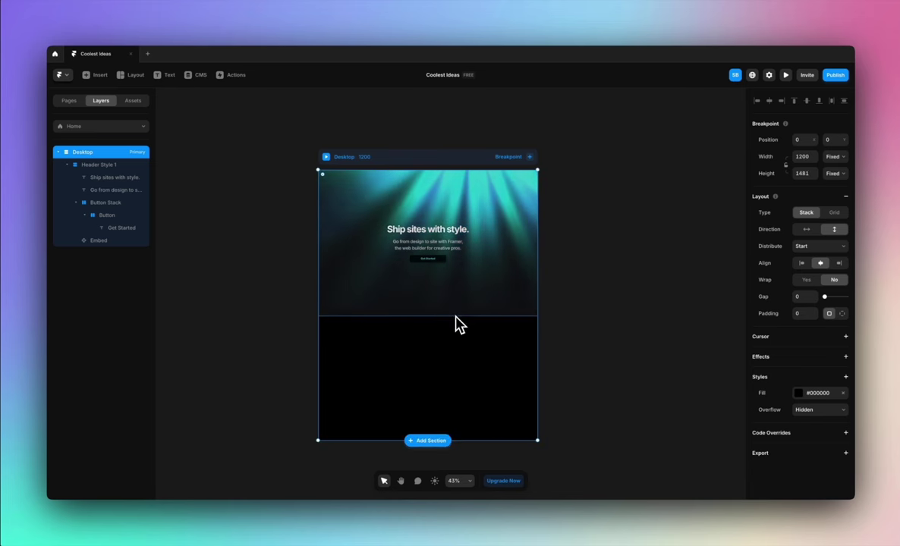
pyautogui.click(459, 315)
pyautogui.press('Escape')
# - Add a linear mask to the embed and flip its direction to 0° so the rays fade out downward
pyautogui.scroll(5, 364, 376)
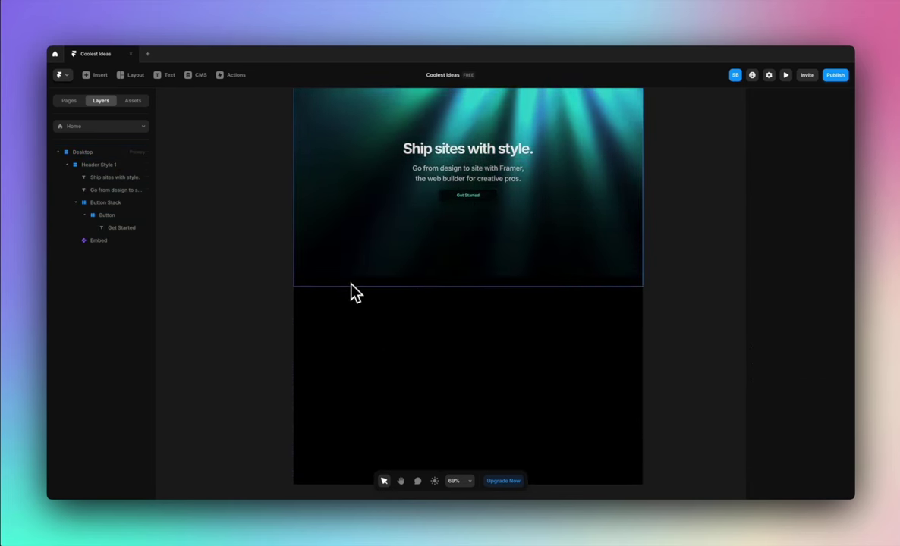
pyautogui.scroll(5, 447, 322)
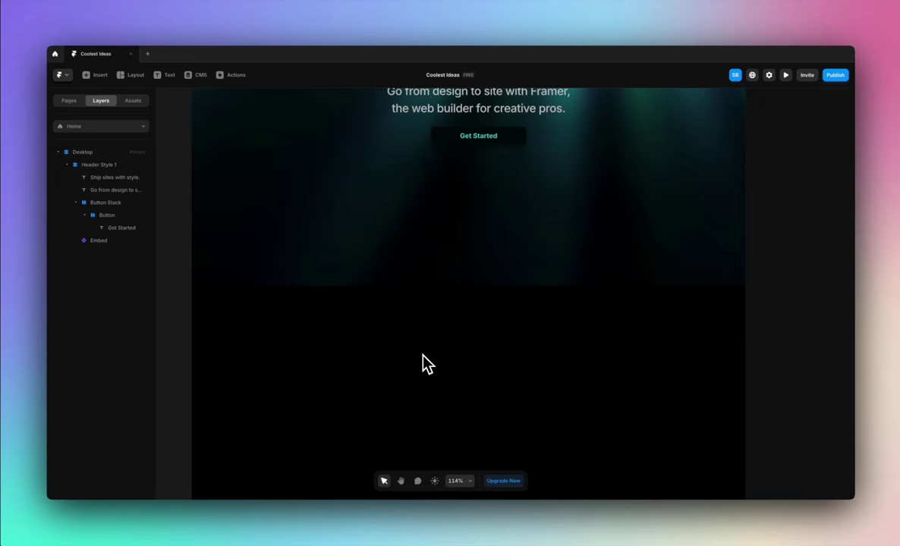
pyautogui.scroll(-10, 423, 357)
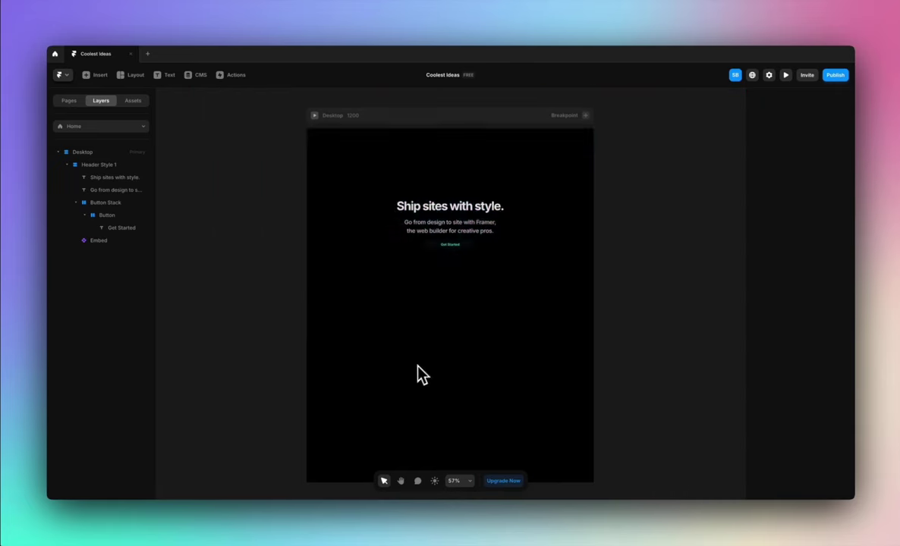
pyautogui.click(531, 297)
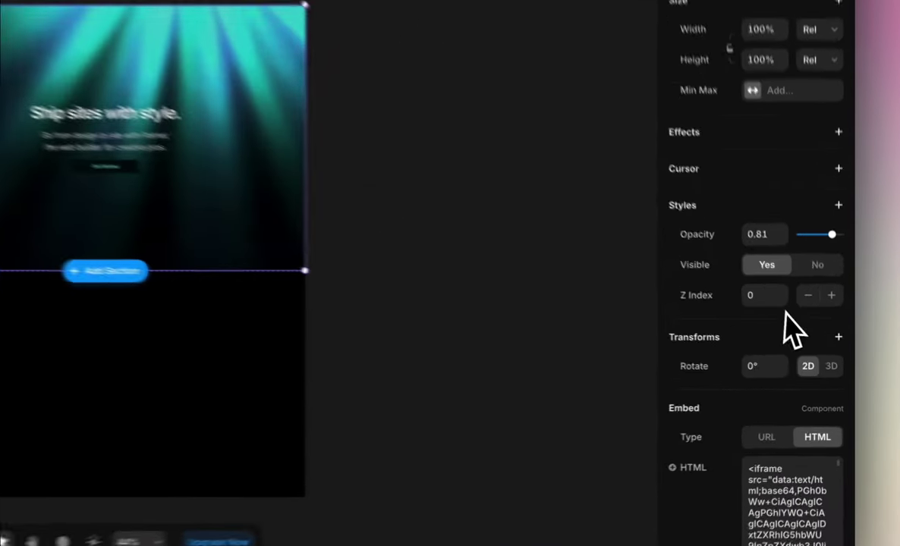
pyautogui.click(839, 214)
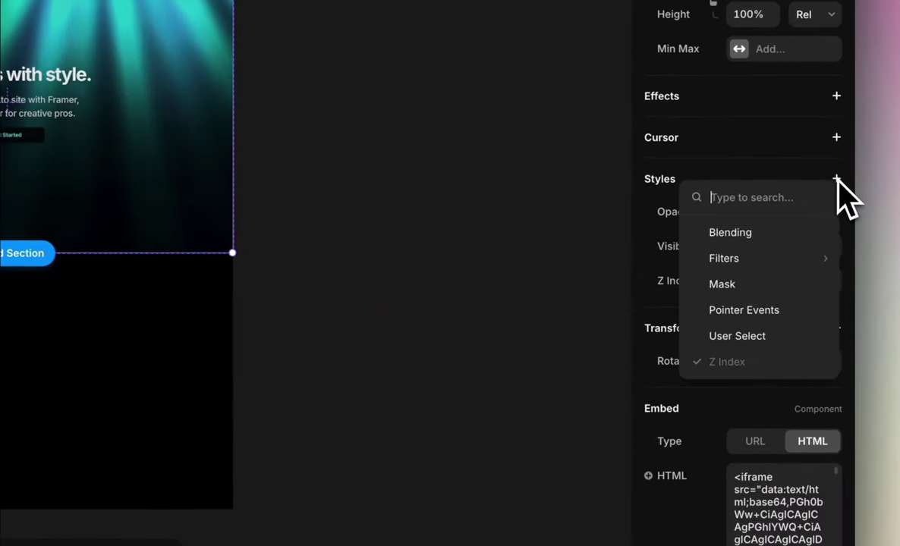
pyautogui.click(743, 287)
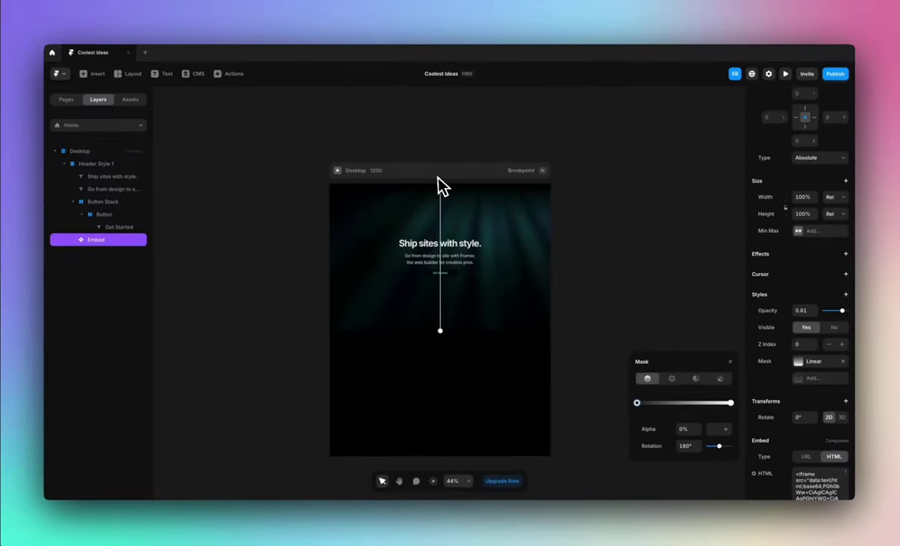
pyautogui.moveTo(438, 182); pyautogui.dragTo(441, 326)
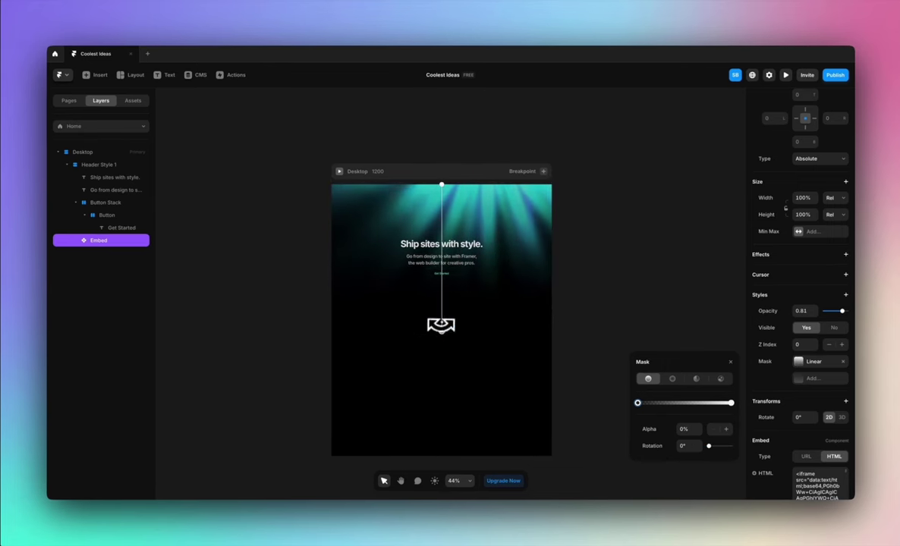
pyautogui.click(586, 345)
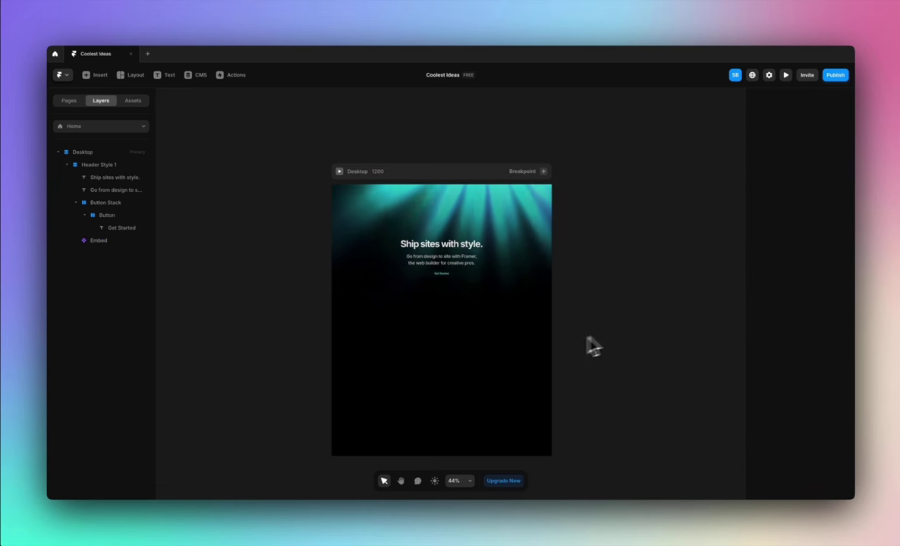
# - Open the Get Started button's fill color for editing
pyautogui.scroll(5, 446, 383)
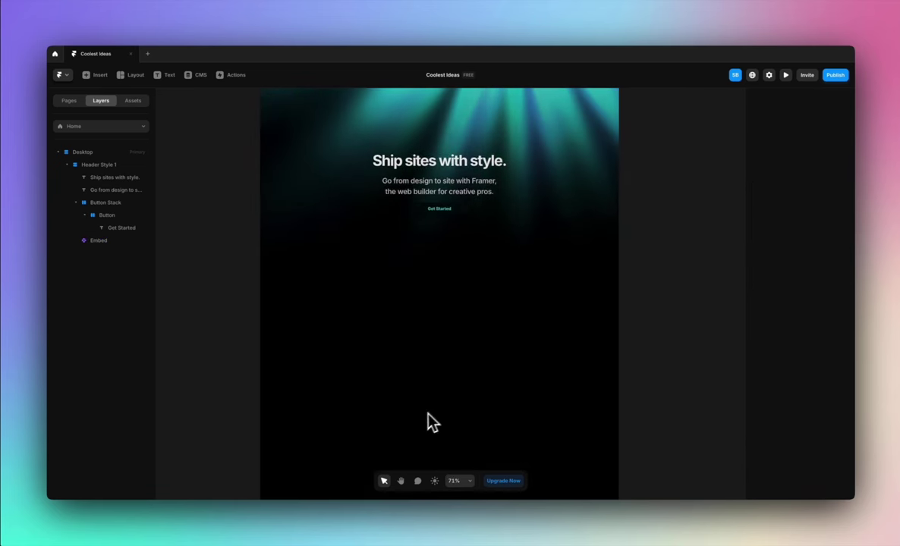
pyautogui.scroll(-2, 374, 403)
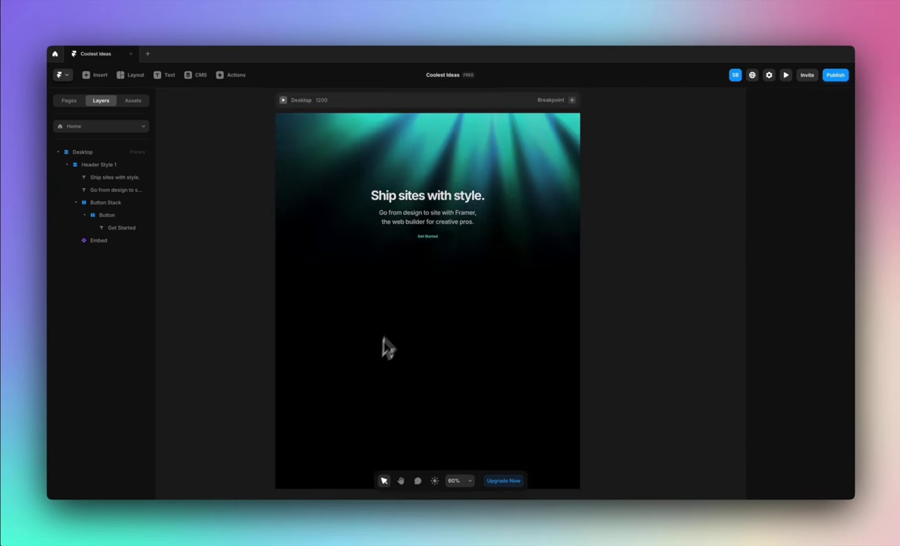
pyautogui.click(446, 240)
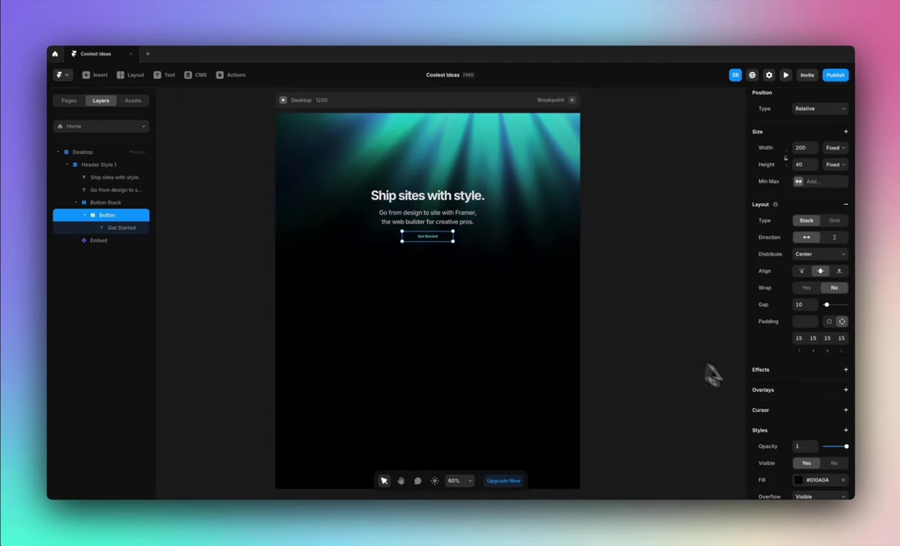
pyautogui.scroll(-2, 827, 452)
pyautogui.click(799, 410)
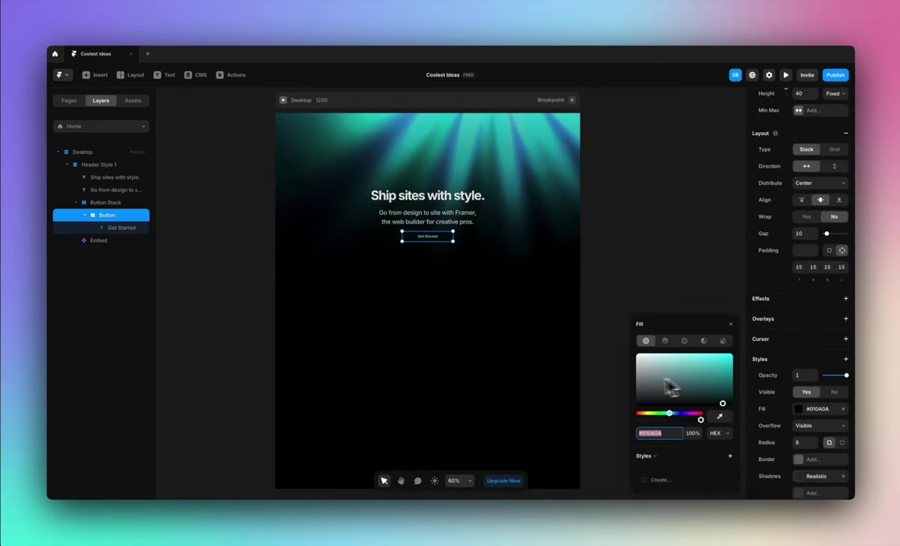
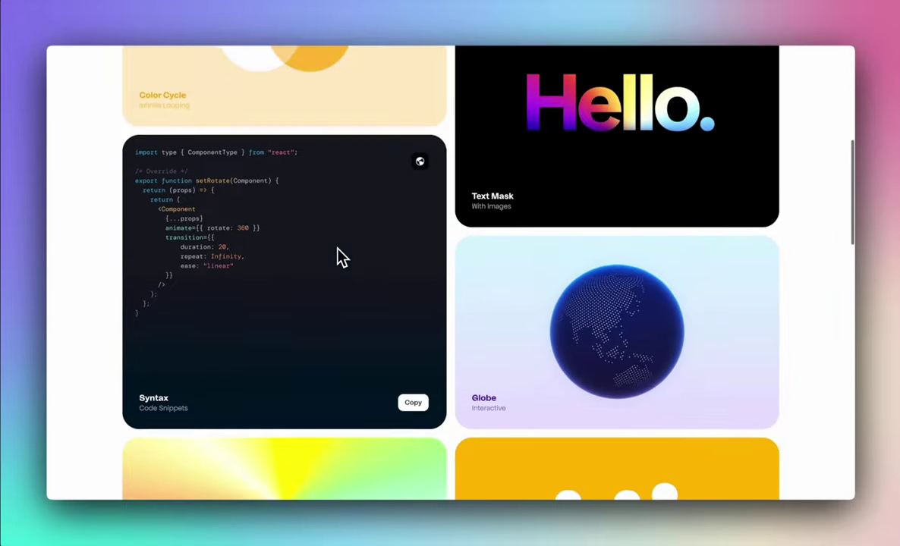
# - Copy the Particles component from the web component gallery and paste it into the Framer page
pyautogui.scroll(-5, 339, 256)
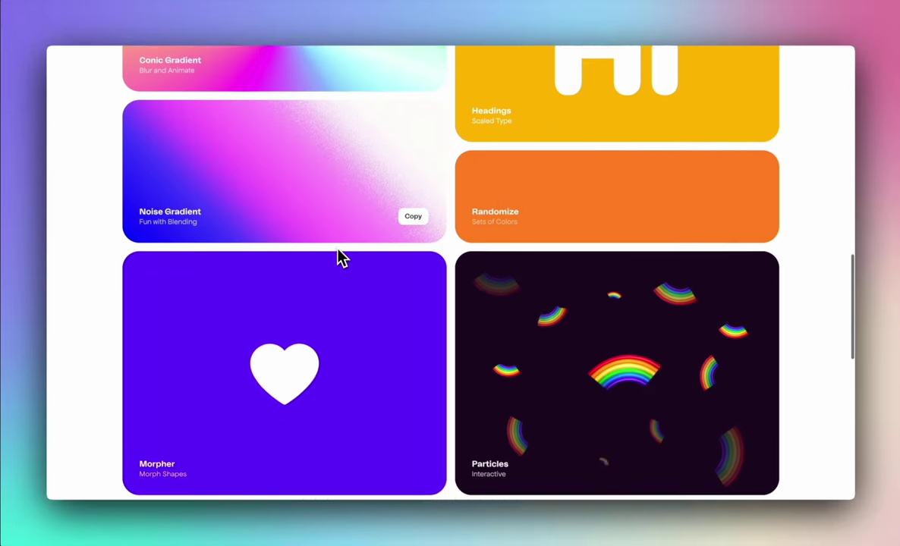
pyautogui.click(742, 365)
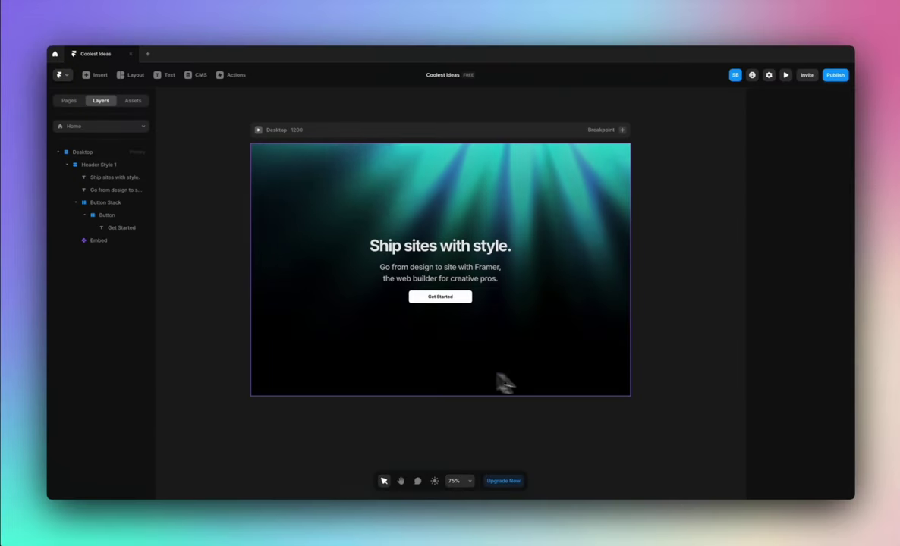
pyautogui.hotkey('ctrl', 'v')
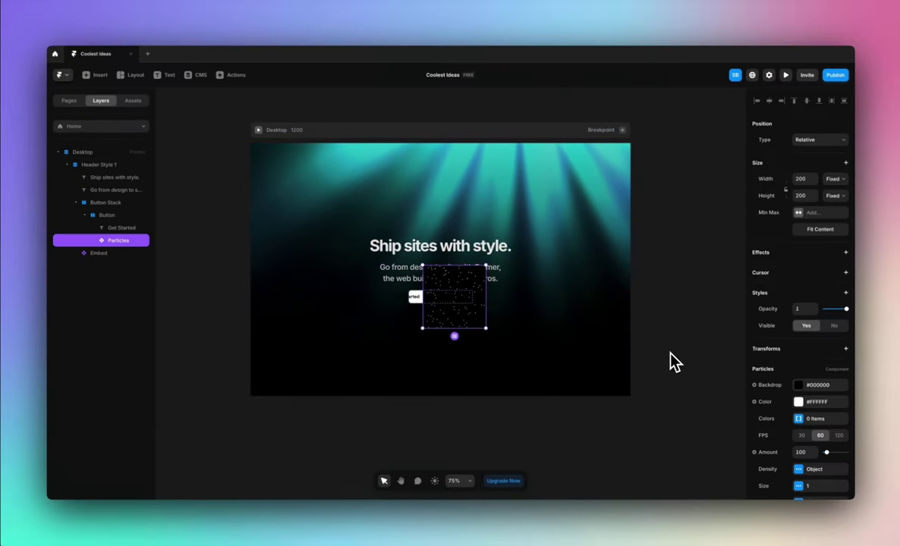
# - Move the Particles component out of the button and place it as the first layer inside Header Style 1
pyautogui.moveTo(466, 327); pyautogui.dragTo(584, 322)
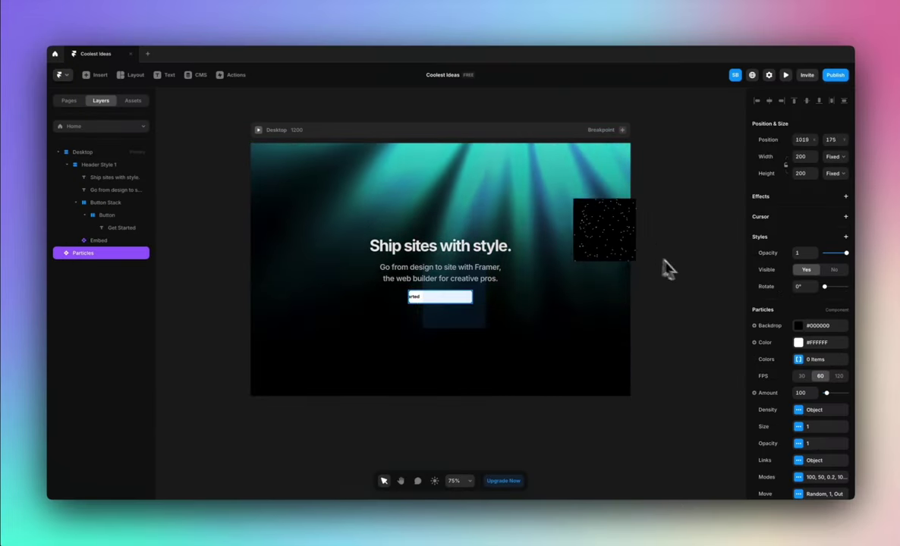
pyautogui.moveTo(658, 259); pyautogui.dragTo(670, 254)
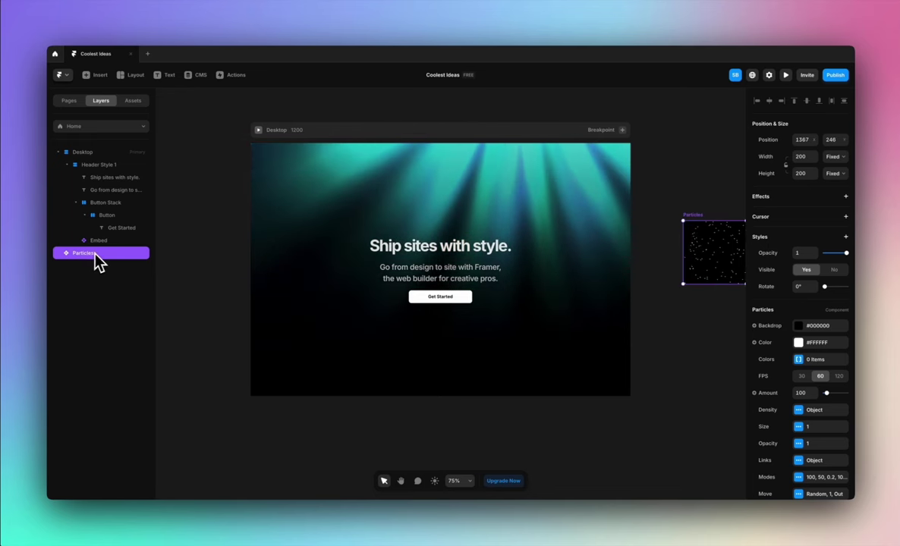
pyautogui.moveTo(105, 260); pyautogui.dragTo(106, 177)
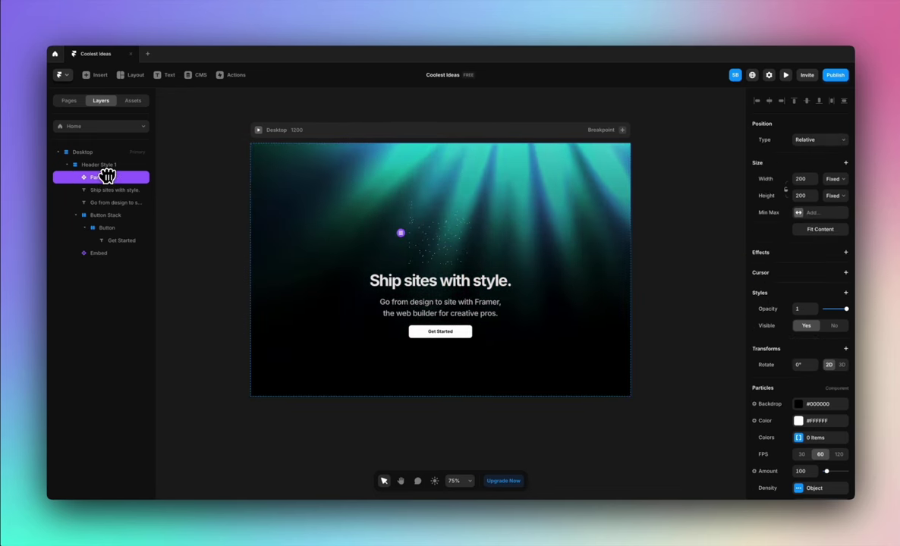
# - Set the Particles component's position type to Absolute and lower its backdrop color's opacity to 28%
pyautogui.click(803, 145)
pyautogui.click(814, 132)
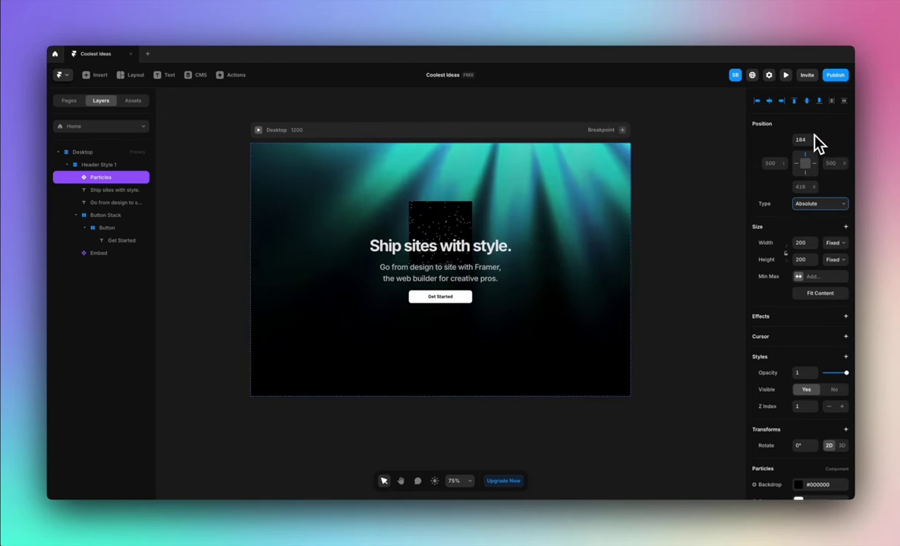
pyautogui.scroll(-2, 822, 332)
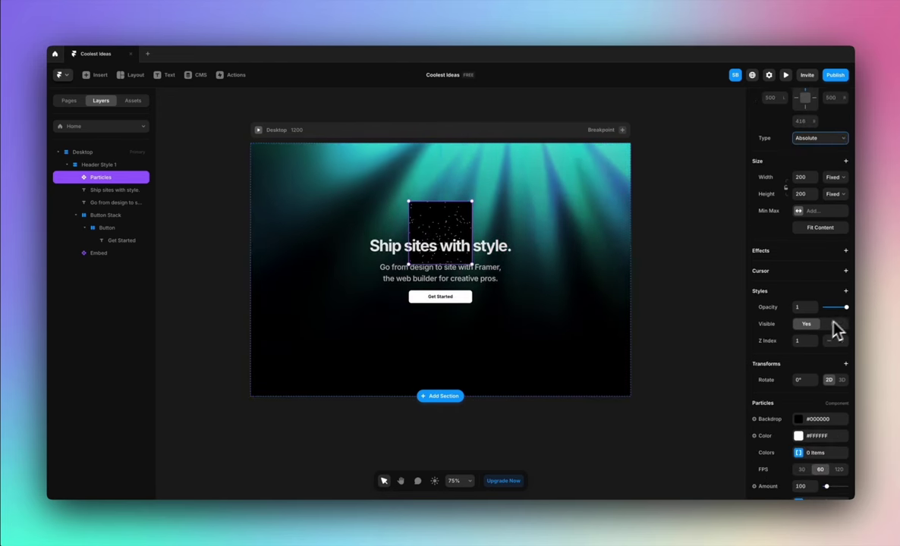
pyautogui.click(798, 422)
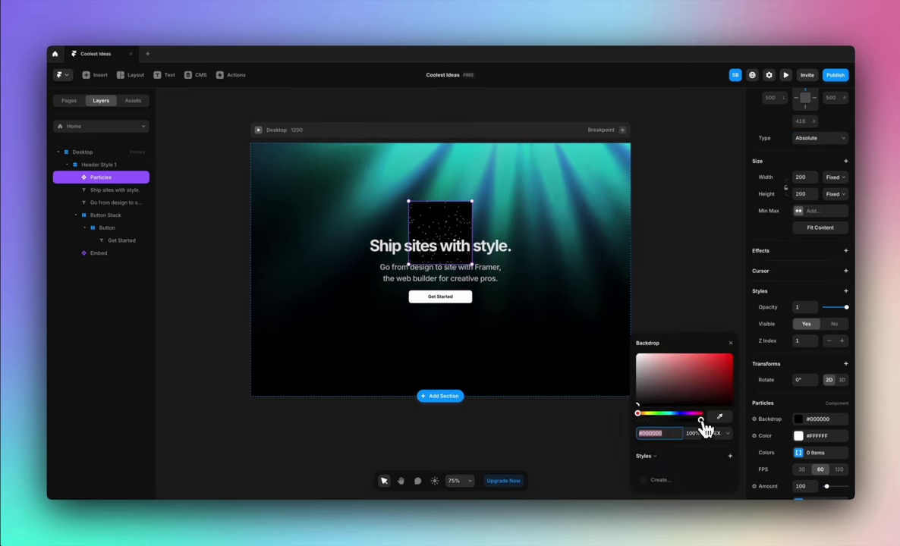
pyautogui.moveTo(702, 421); pyautogui.dragTo(628, 423)
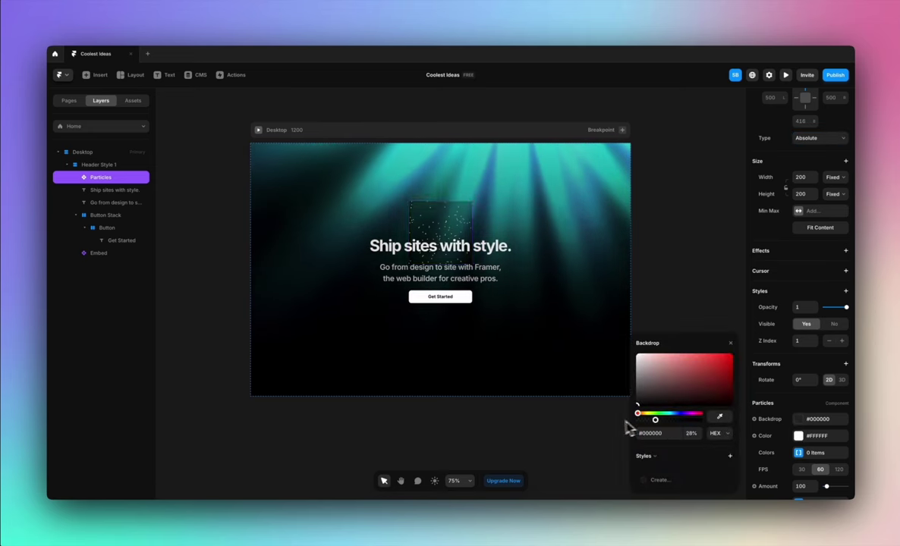
pyautogui.click(731, 346)
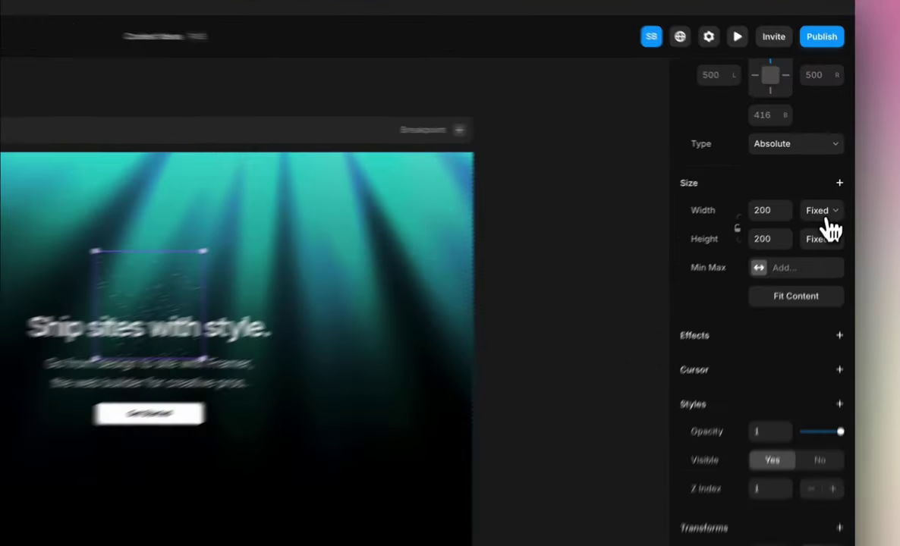
# - Switch the Particles component's width and height to relative sizing and set both to 100%
pyautogui.click(834, 177)
pyautogui.click(835, 187)
pyautogui.click(835, 194)
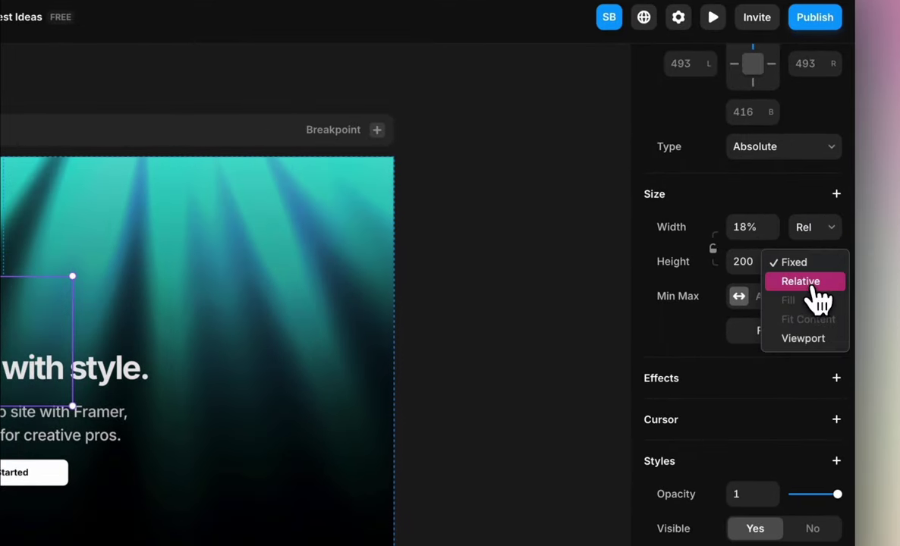
pyautogui.click(801, 282)
pyautogui.click(759, 227)
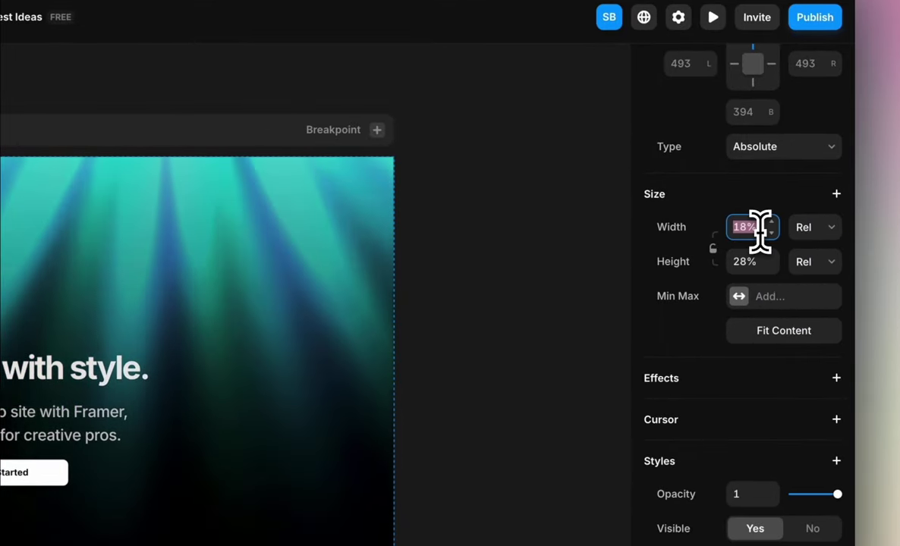
pyautogui.write('100')
pyautogui.press('Return')
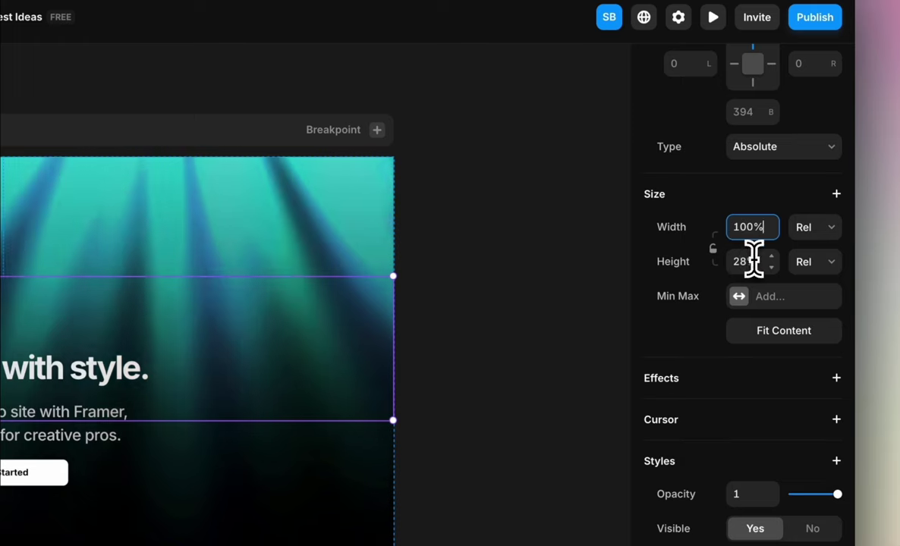
pyautogui.click(747, 259)
pyautogui.write('100')
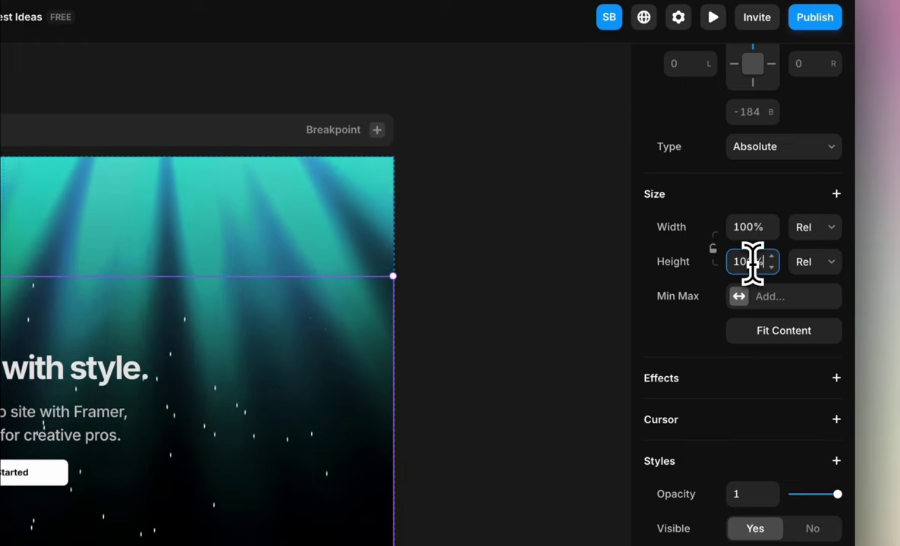
pyautogui.press('Return')
# - Set the Particles component's top offset to 0 and shorten its height to about 49% of the section
pyautogui.scroll(4, 808, 228)
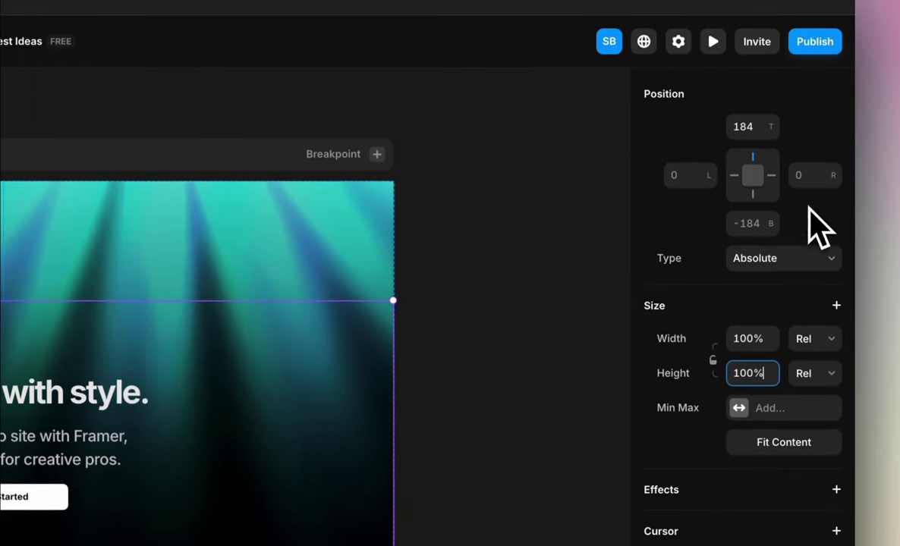
pyautogui.click(753, 174)
pyautogui.write('0')
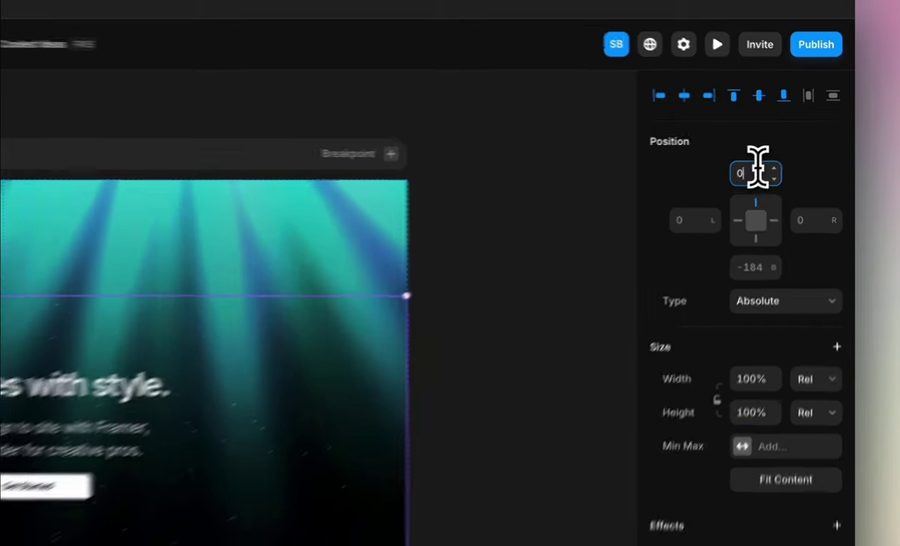
pyautogui.press('Return')
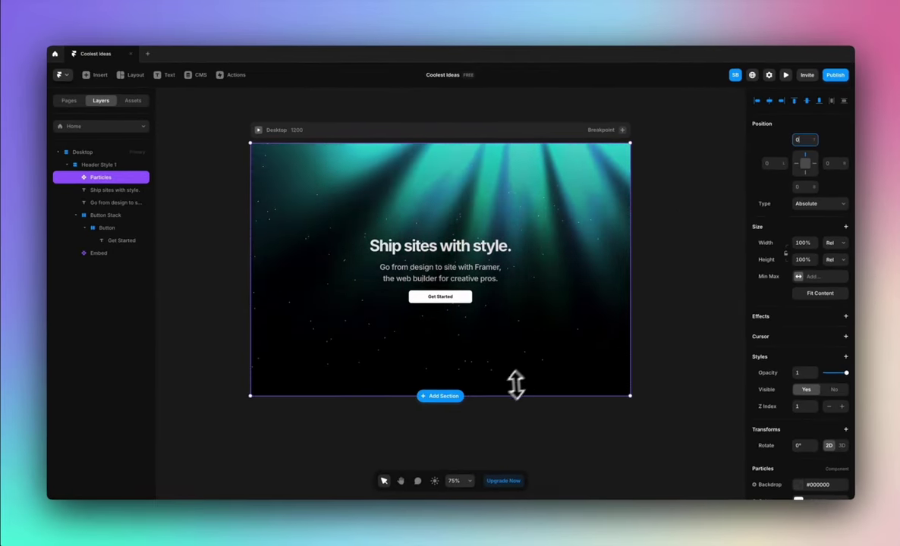
pyautogui.moveTo(502, 394); pyautogui.dragTo(545, 244)
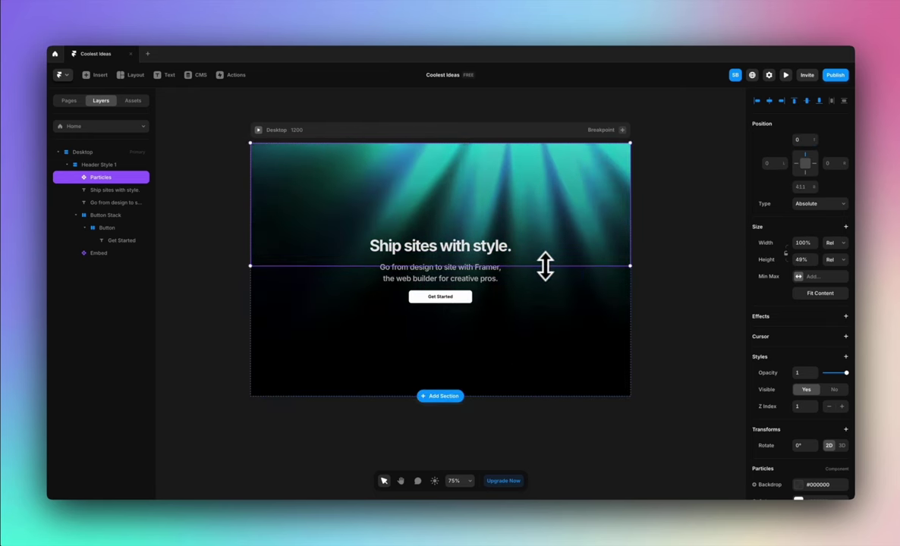
# - Set the particle amount to about 128 and change the particle opacity to a range from 0 to 1
pyautogui.scroll(-7, 787, 413)
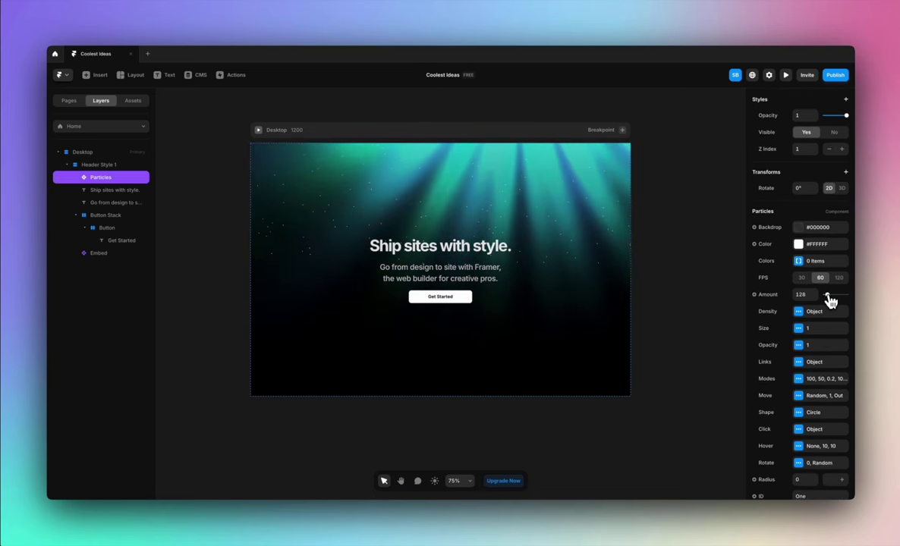
pyautogui.scroll(-3, 799, 334)
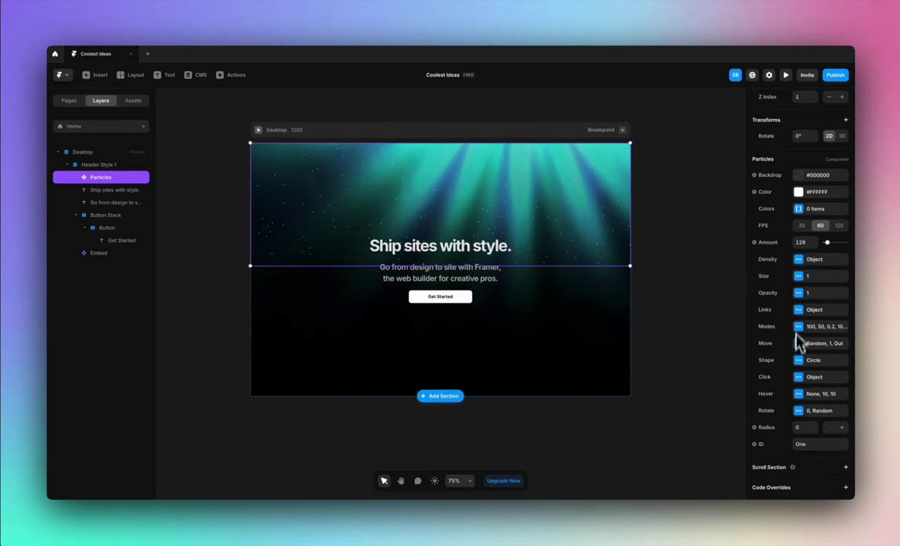
pyautogui.click(798, 293)
pyautogui.click(719, 317)
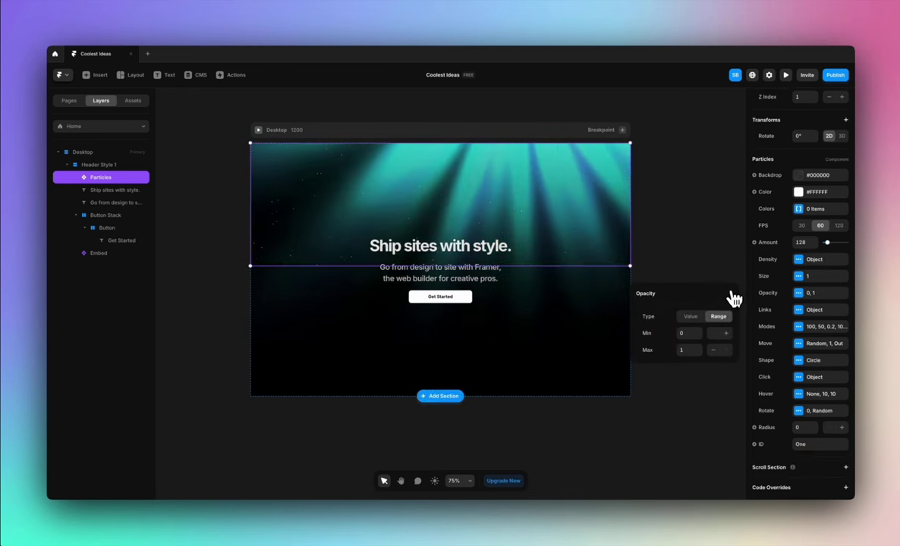
pyautogui.click(784, 365)
# - Disable the Particles hover interaction, preview the desktop page, and return to the canvas
pyautogui.click(799, 394)
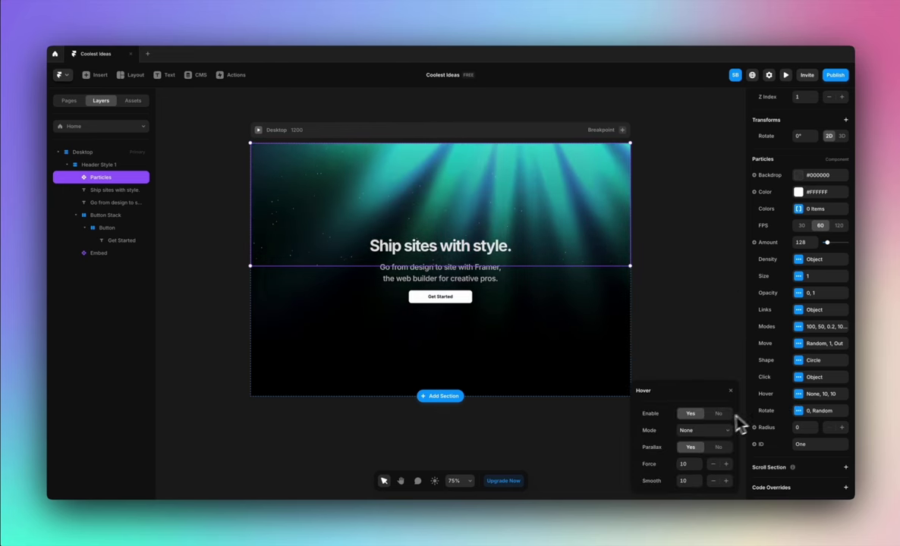
pyautogui.click(719, 413)
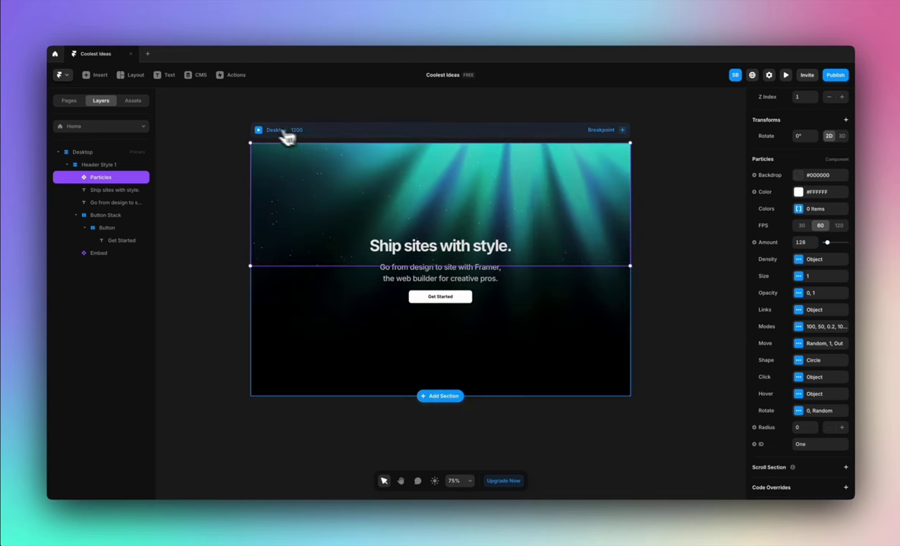
pyautogui.click(258, 131)
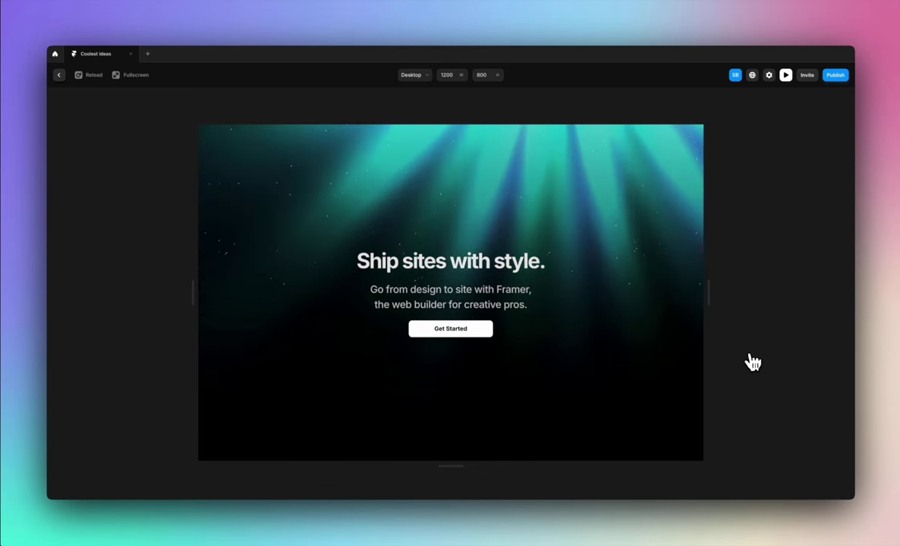
pyautogui.click(59, 75)
pyautogui.click(671, 346)
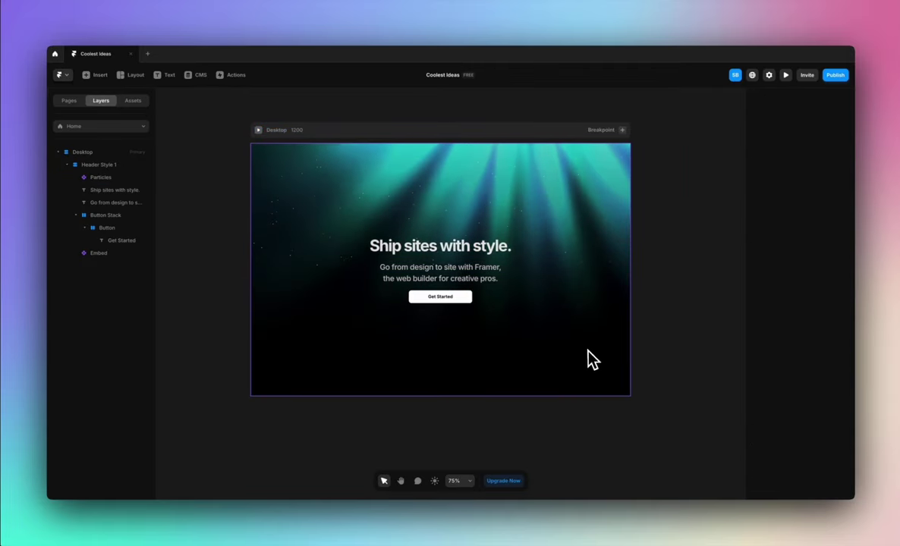
# - Duplicate the Header Style 1 section and delete the Particles layer from the copy
pyautogui.click(66, 164)
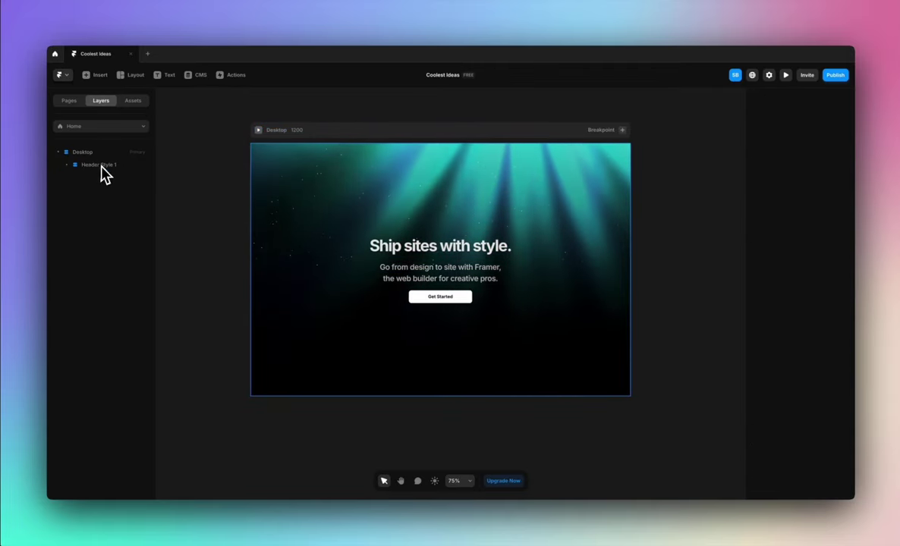
pyautogui.click(105, 172)
pyautogui.hotkey('ctrl', 'd')
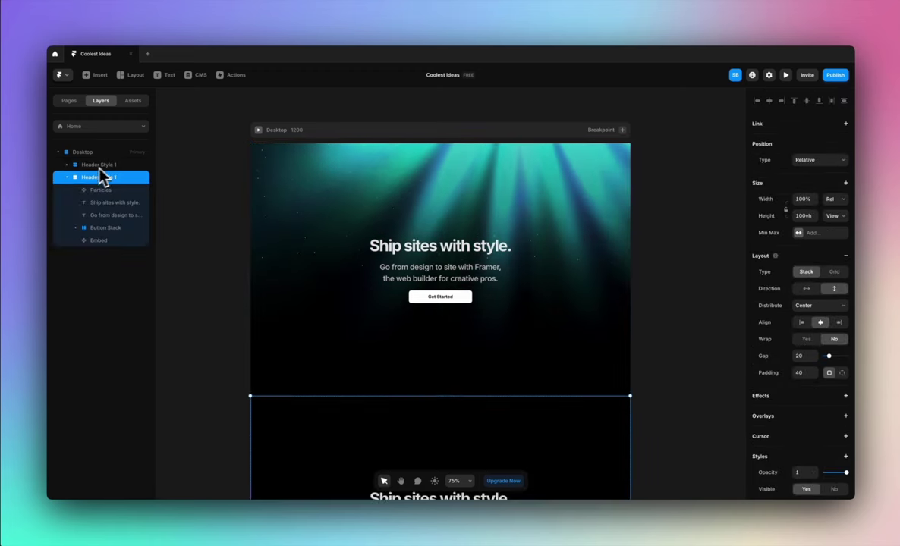
pyautogui.click(107, 193)
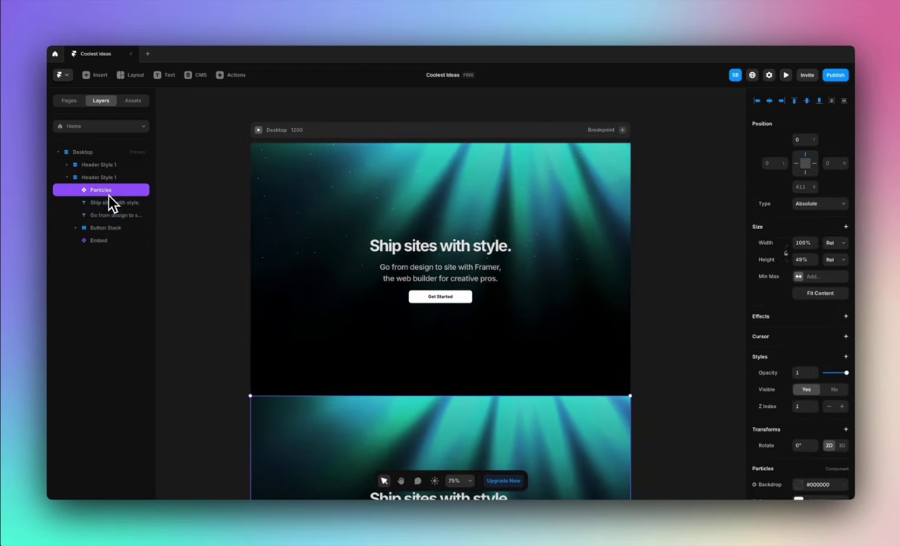
pyautogui.press('Delete')
pyautogui.scroll(-3, 580, 372)
pyautogui.click(680, 391)
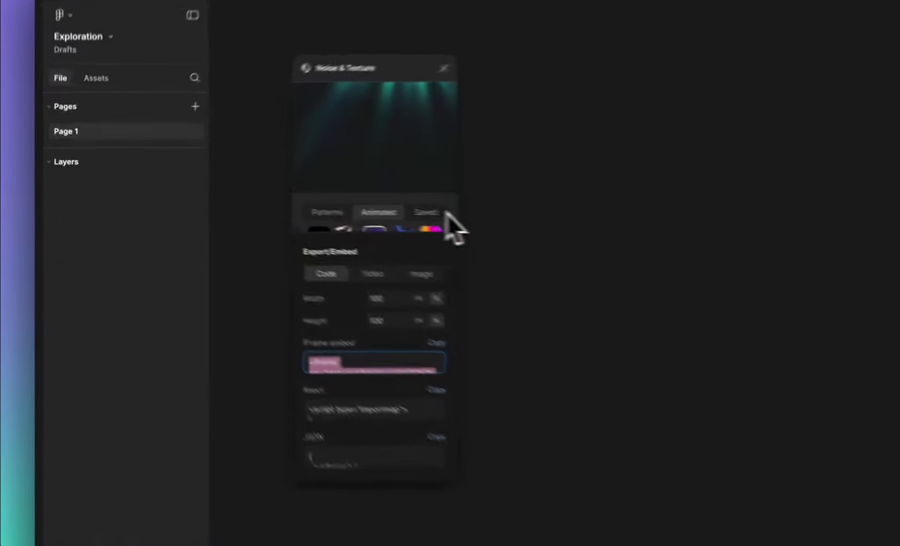
# - In Figma's Noise & Texture plugin, select the first blue-violet animated texture and copy its iFrame embed code at 100% width and height
pyautogui.click(301, 208)
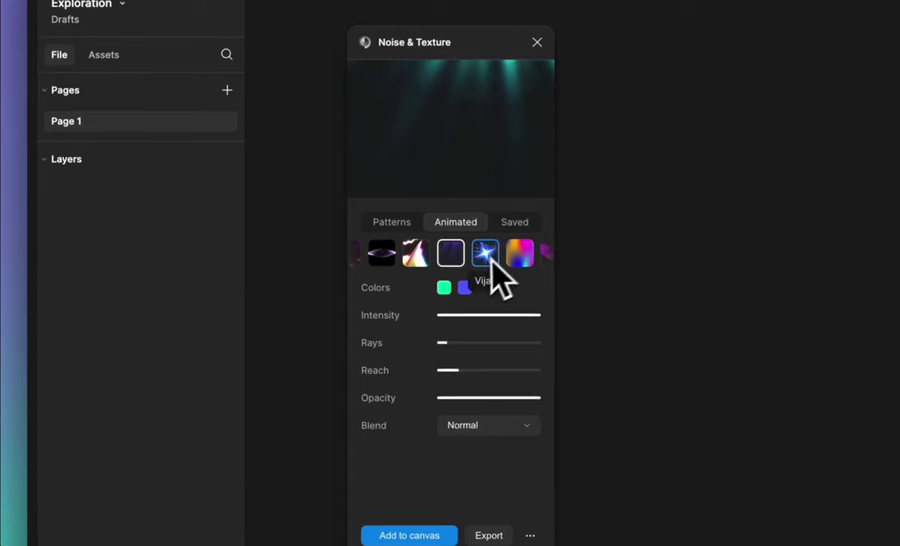
pyautogui.hscroll(-4, 432, 262)
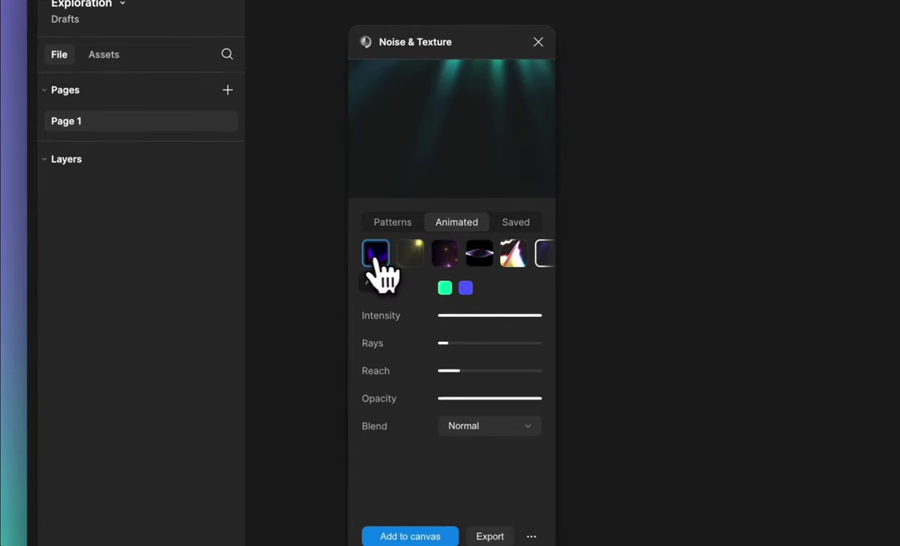
pyautogui.click(376, 258)
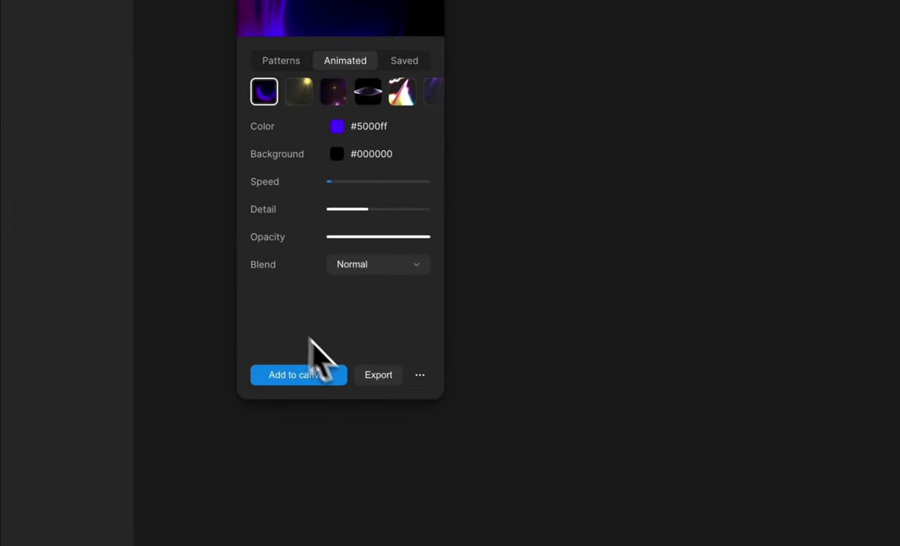
pyautogui.click(375, 376)
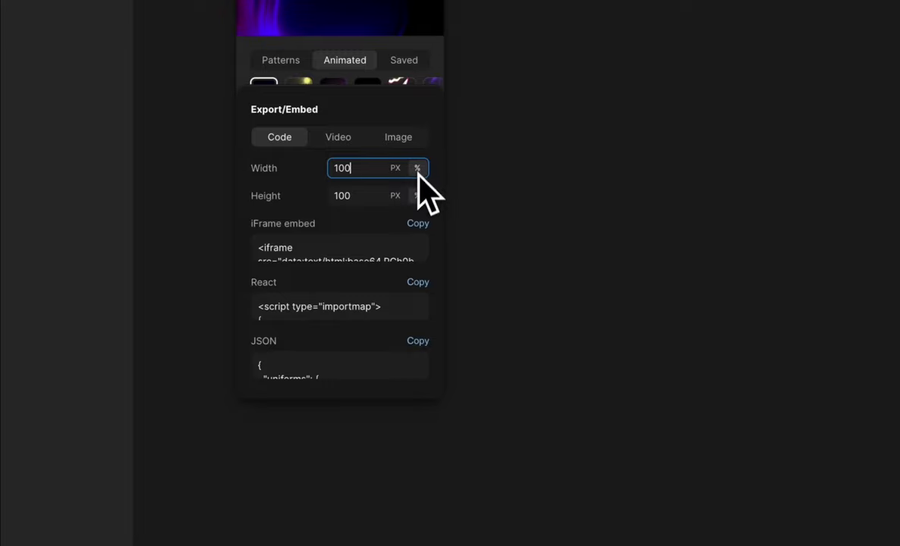
pyautogui.click(417, 224)
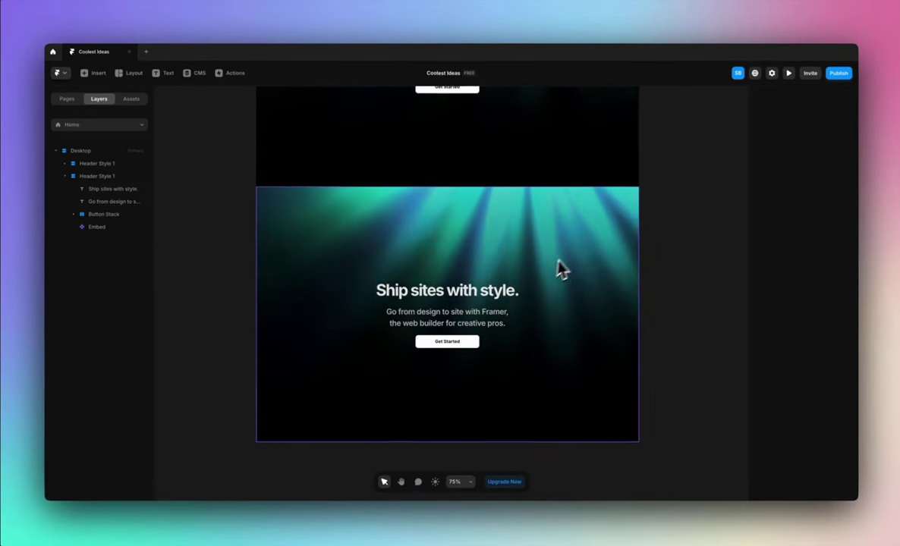
# - Switch back to Framer and replace the HTML of the duplicated section's Embed with the copied iFrame code
pyautogui.click(582, 255)
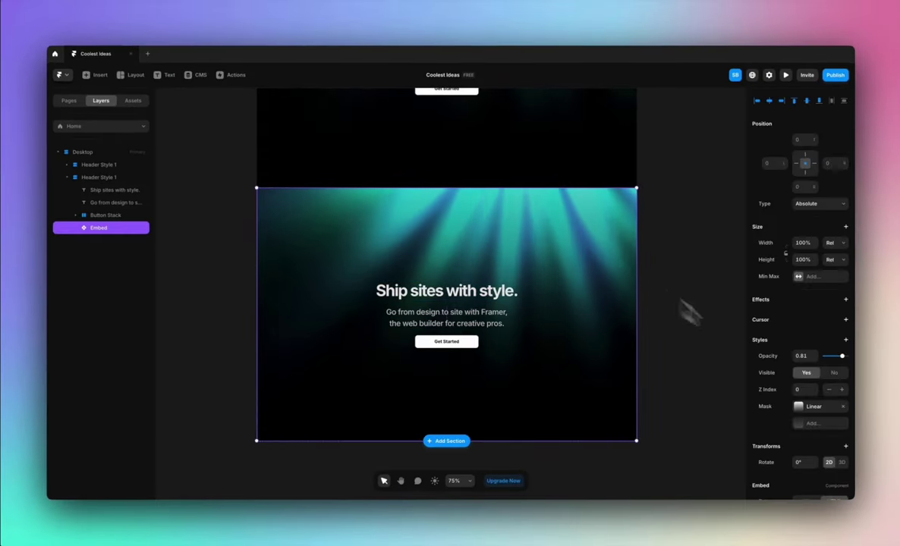
pyautogui.scroll(-3, 801, 414)
pyautogui.click(804, 416)
pyautogui.hotkey('ctrl', 'v')
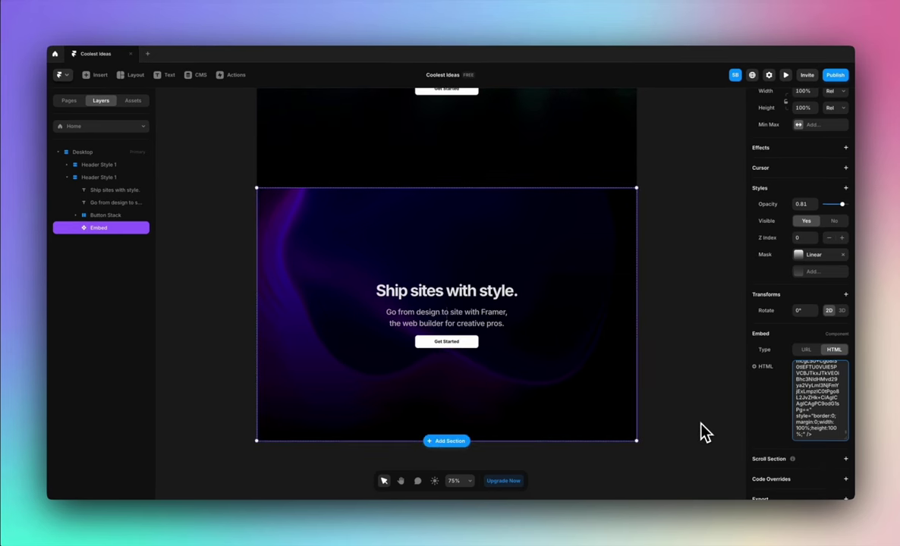
pyautogui.click(701, 423)
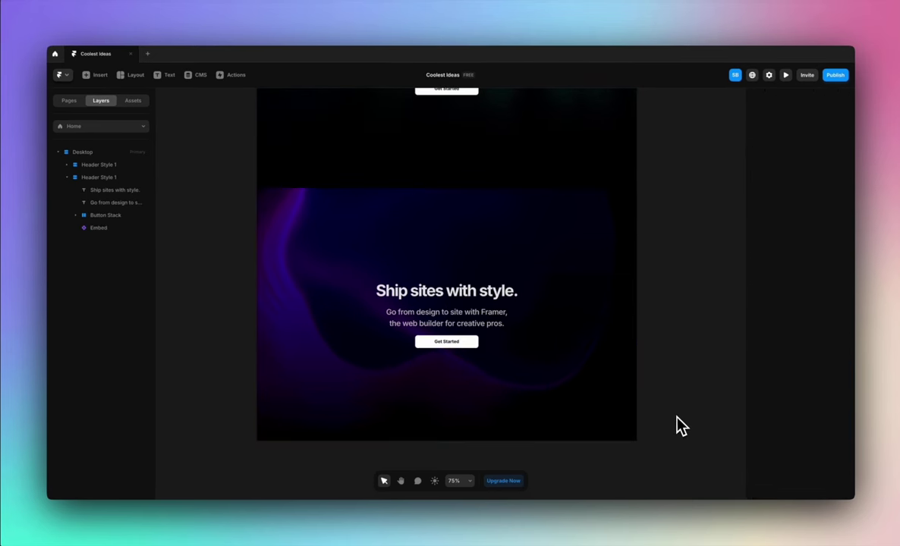
# - Rename the blue-violet hero section Header Style 2 and duplicate it
pyautogui.scroll(-1, 676, 417)
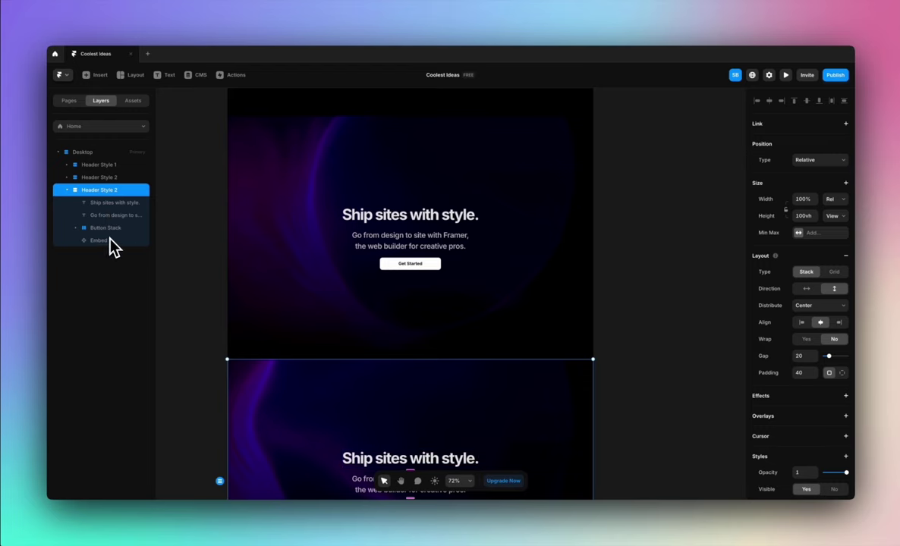
pyautogui.scroll(-5, 280, 337)
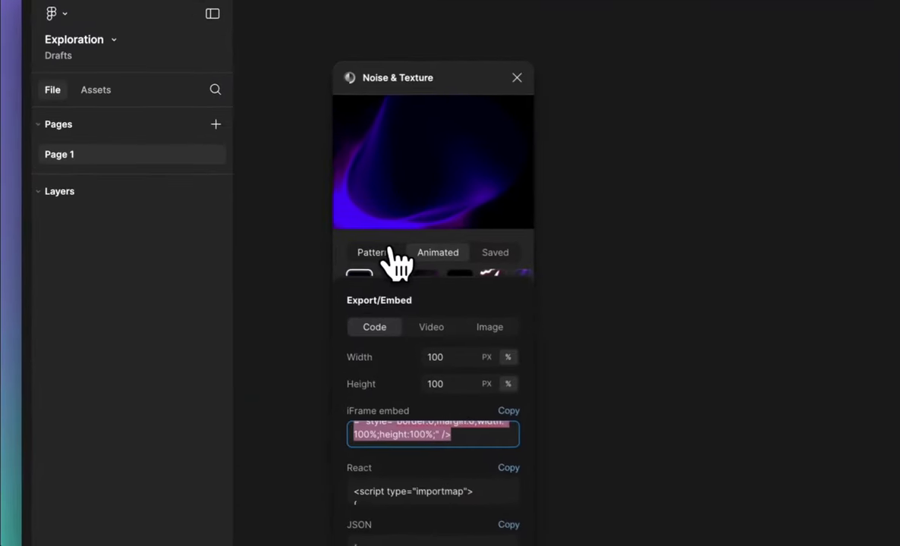
# - Switch to Figma's Noise & Texture plugin, browse the animated textures, and select the one with intertwined wave lines
pyautogui.scroll(5, 243, 205)
pyautogui.click(403, 287)
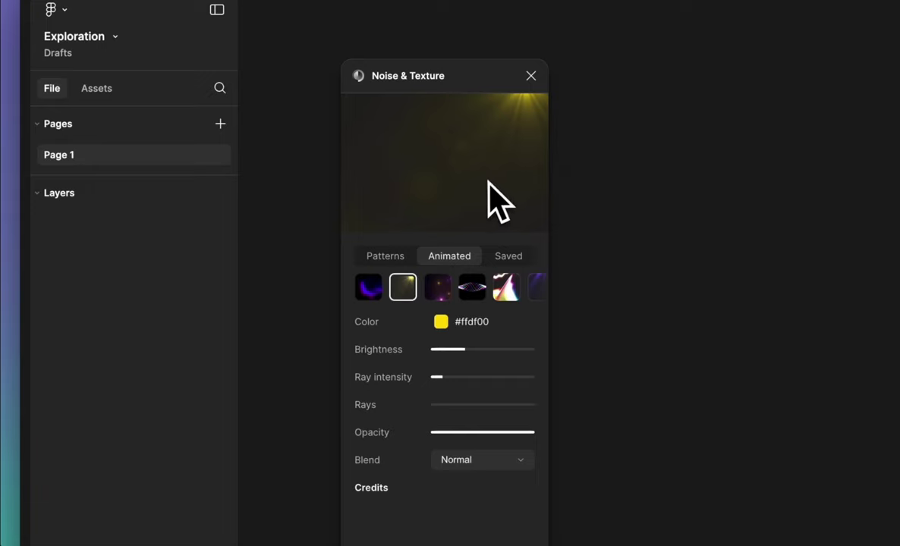
pyautogui.click(448, 292)
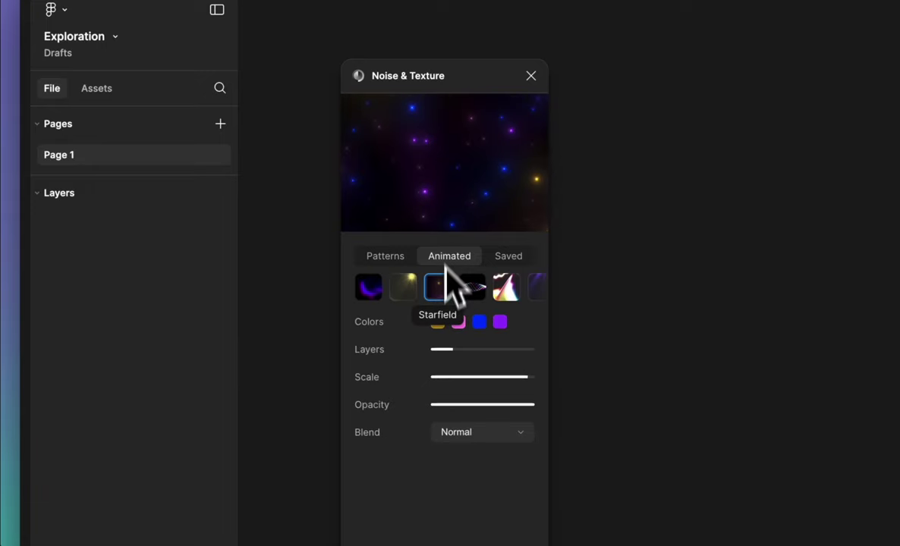
pyautogui.click(479, 277)
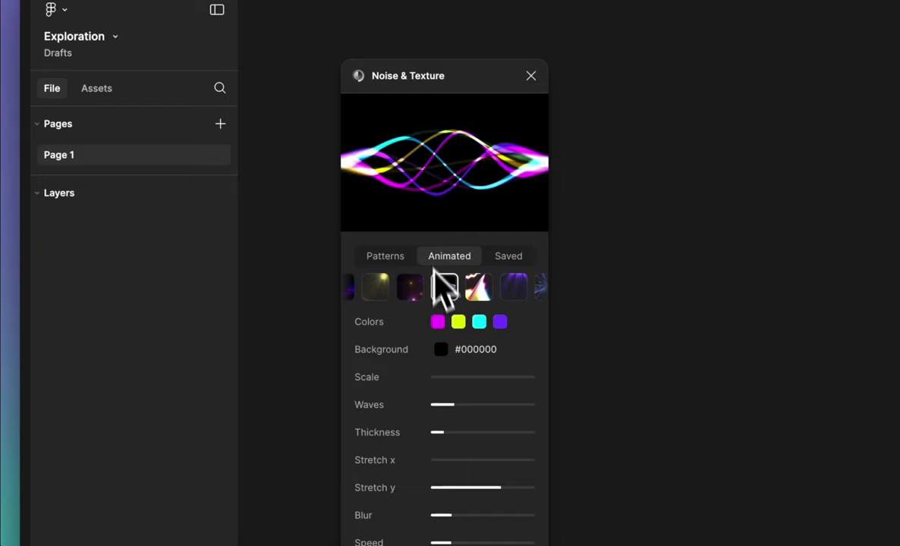
# - Set the wave texture's first color to bright blue #0040ff and its second color to a darker blue, about #152dd1
pyautogui.click(438, 323)
pyautogui.click(491, 245)
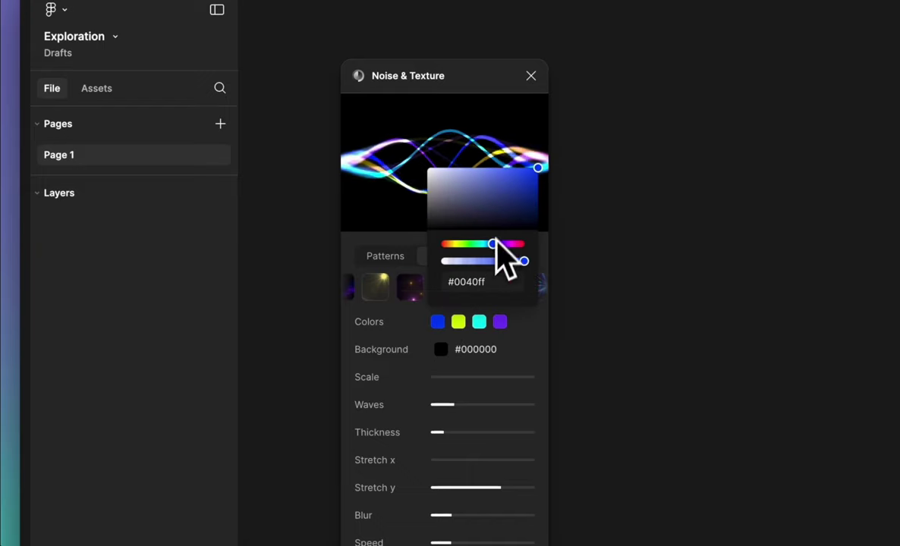
pyautogui.click(459, 322)
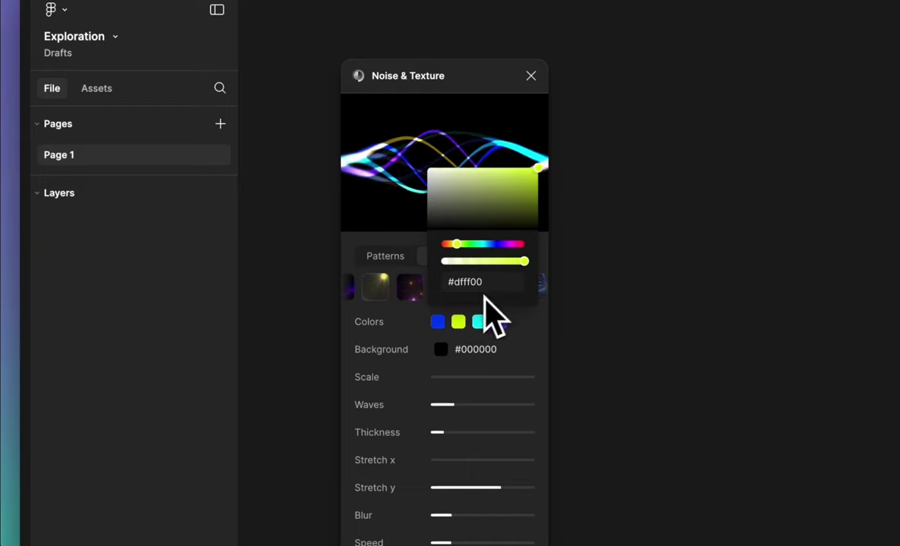
pyautogui.click(494, 244)
pyautogui.moveTo(533, 171); pyautogui.dragTo(527, 179)
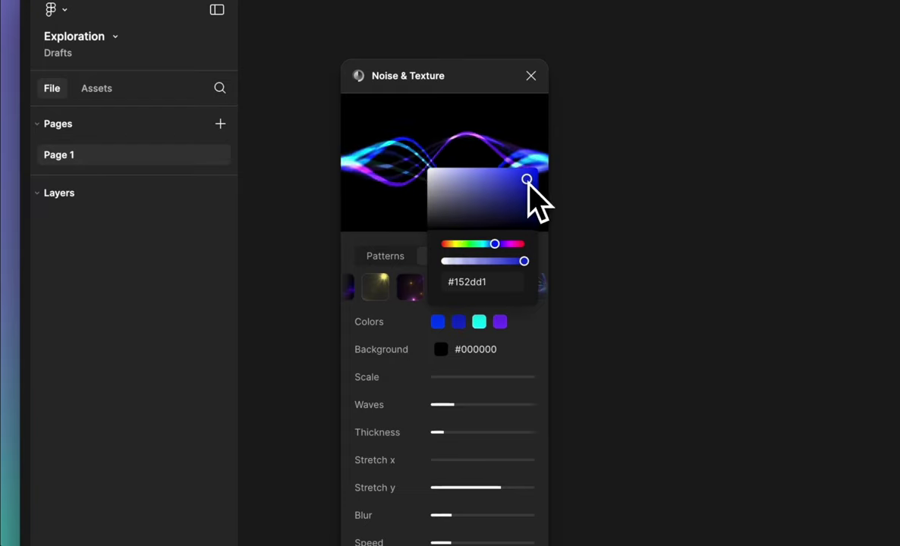
# - Shift the wave texture's fourth color from violet to blue and close the color picker
pyautogui.click(484, 322)
pyautogui.click(512, 341)
pyautogui.click(502, 322)
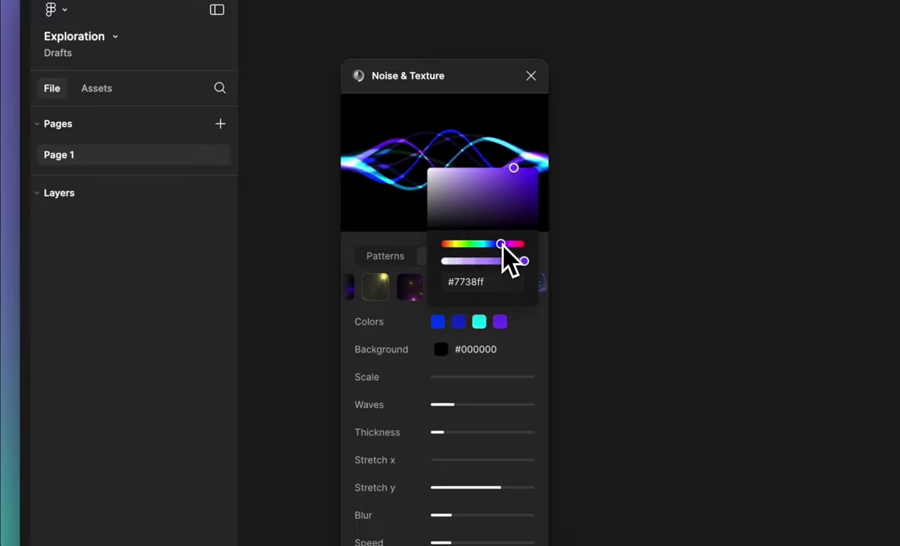
pyautogui.moveTo(497, 244); pyautogui.dragTo(490, 244)
pyautogui.click(494, 126)
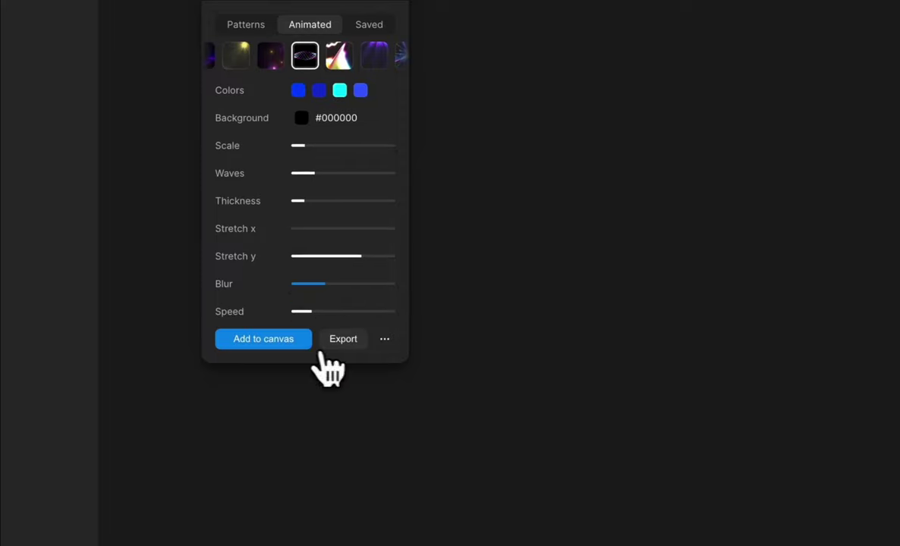
# - Export the wave texture's iFrame embed code and paste it into Framer as the HTML of the last section's Embed
pyautogui.click(343, 339)
pyautogui.click(387, 194)
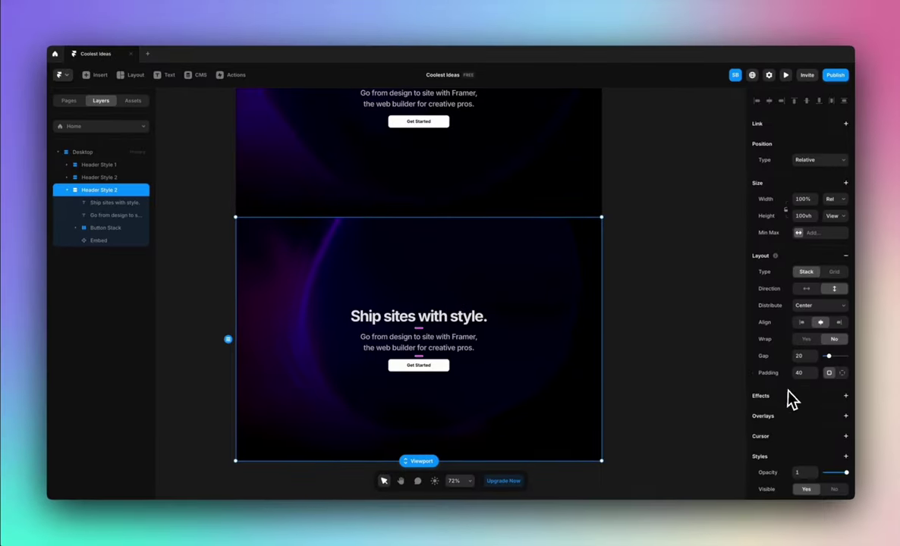
pyautogui.scroll(-5, 792, 398)
pyautogui.hotkey('ctrl', 'v')
pyautogui.scroll(-4, 809, 373)
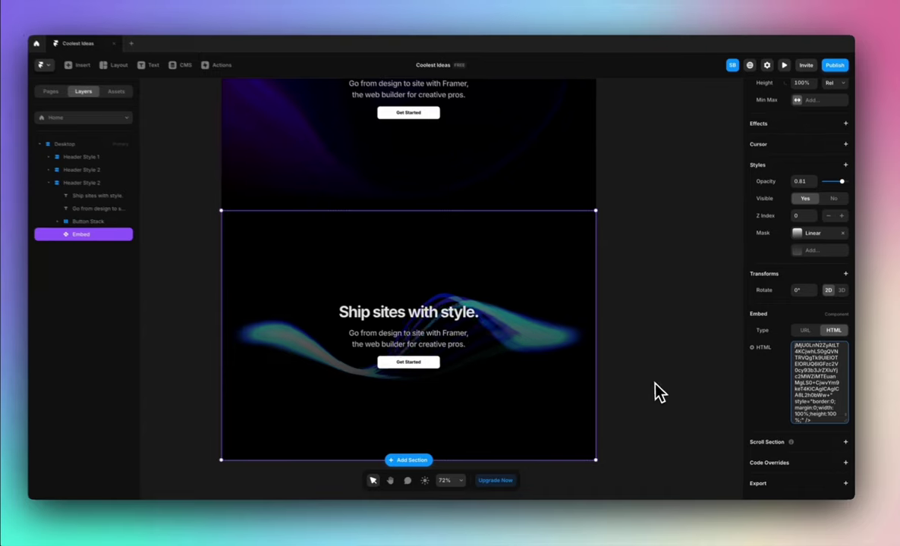
pyautogui.click(658, 393)
# - Review the three hero sections together on the Framer canvas to compare their animated backgrounds
pyautogui.scroll(-3, 652, 410)
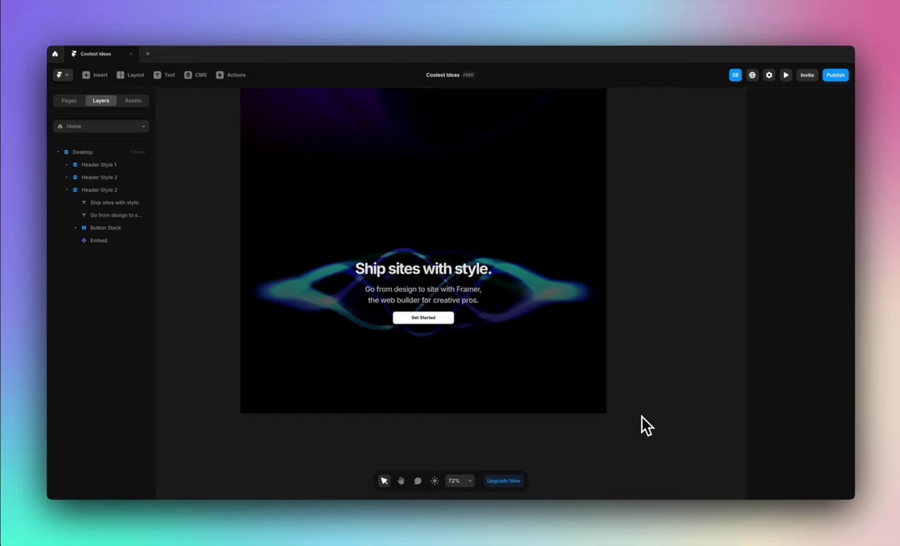
pyautogui.scroll(-1, 639, 418)
pyautogui.scroll(-2, 638, 374)
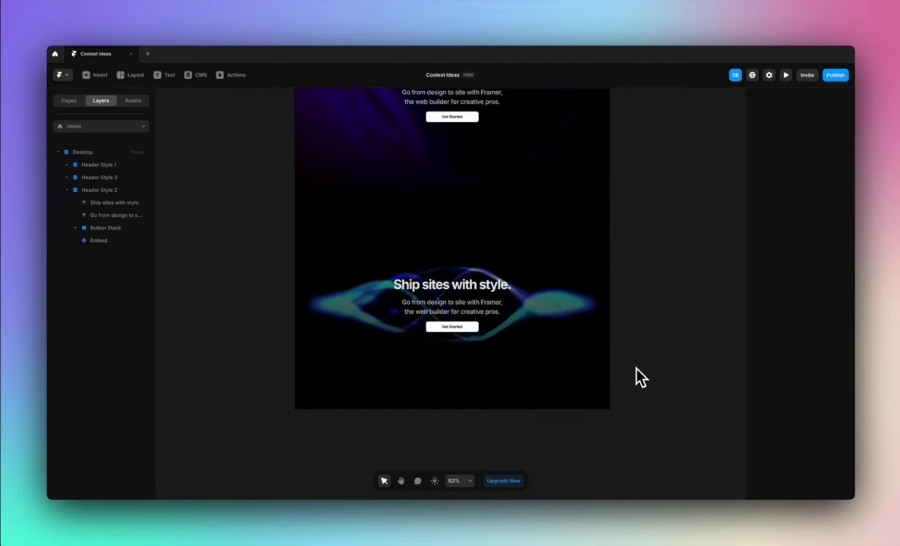
pyautogui.scroll(-5, 640, 377)
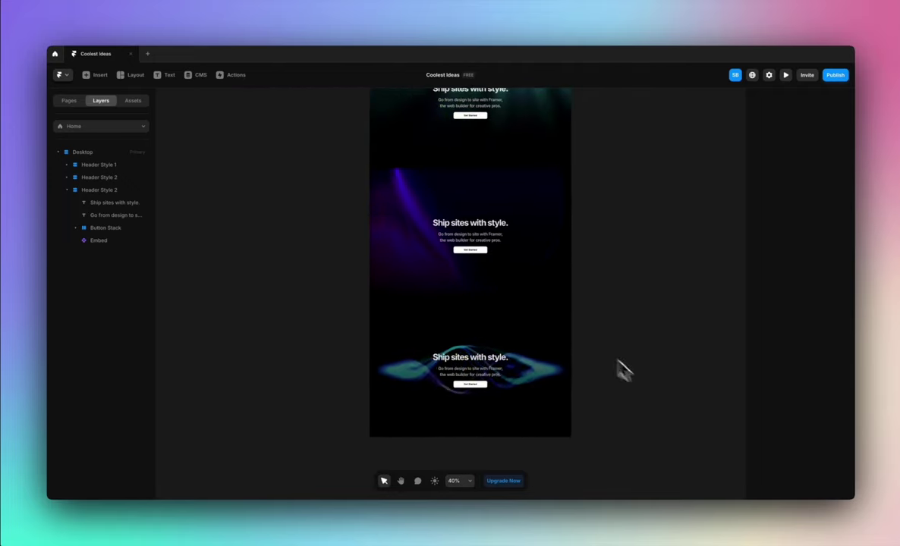
pyautogui.click(535, 258)
pyautogui.scroll(3, 631, 255)
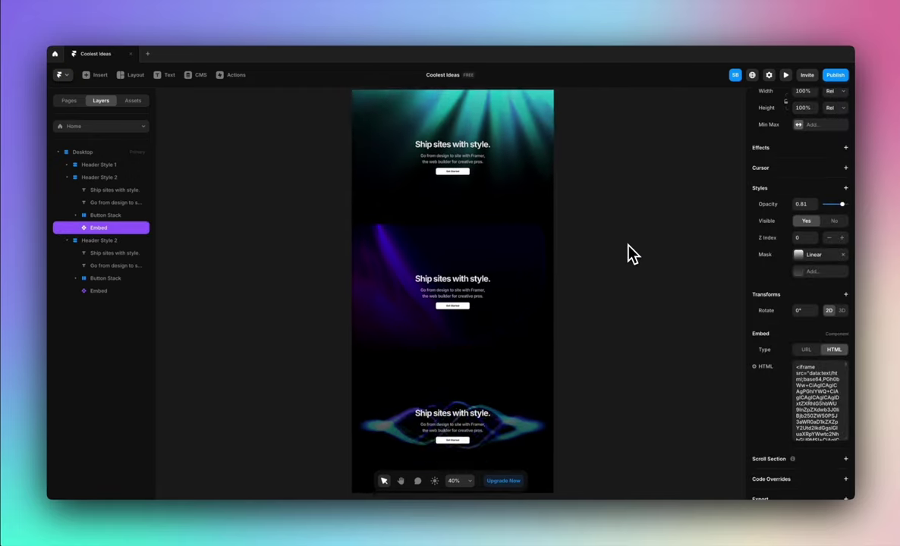
pyautogui.scroll(-3, 593, 265)
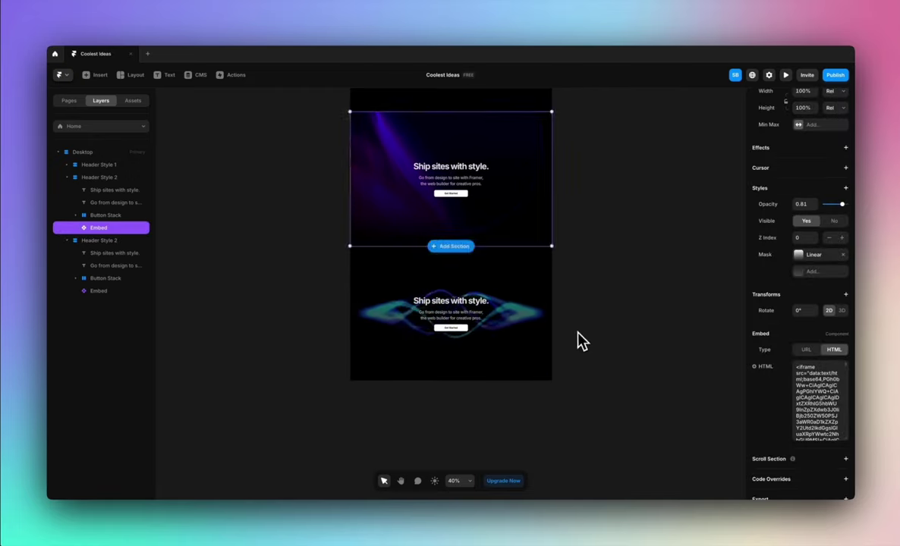
pyautogui.click(565, 382)
# - Rename the wave-texture section Header Style 3 and duplicate it
pyautogui.scroll(-2, 549, 410)
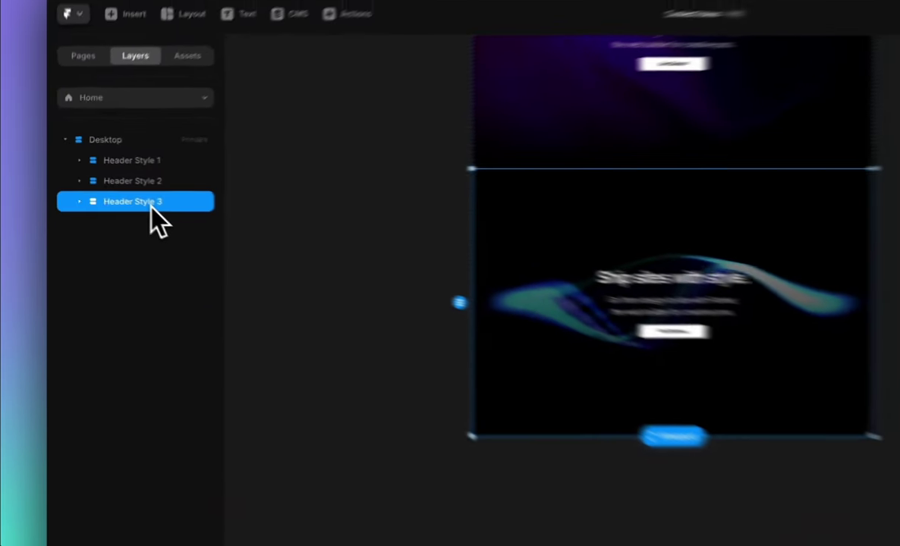
pyautogui.hotkey('ctrl', 'd')
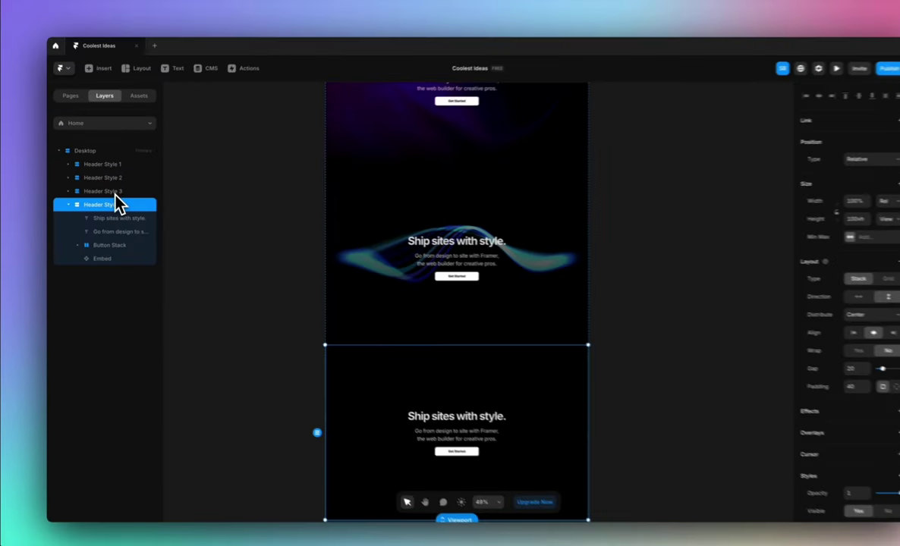
pyautogui.click(192, 314)
pyautogui.scroll(-2, 220, 338)
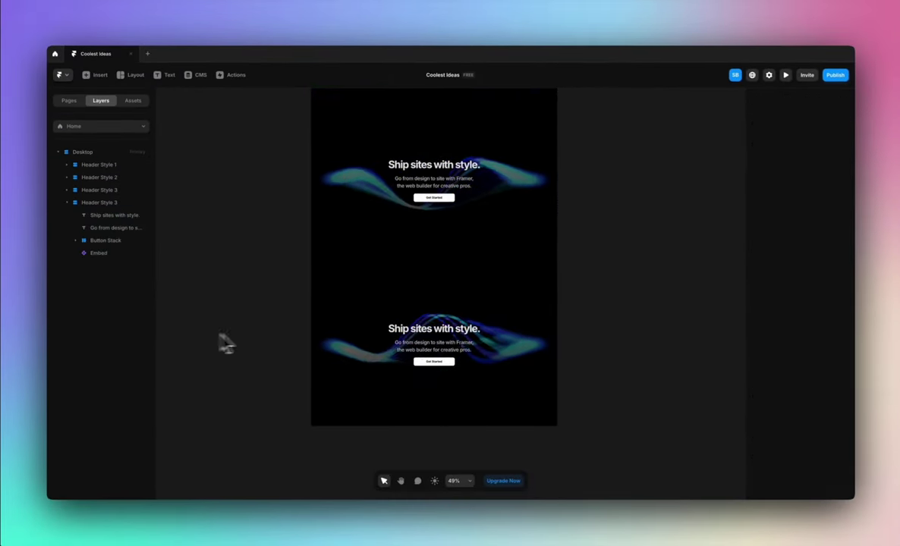
pyautogui.scroll(3, 425, 436)
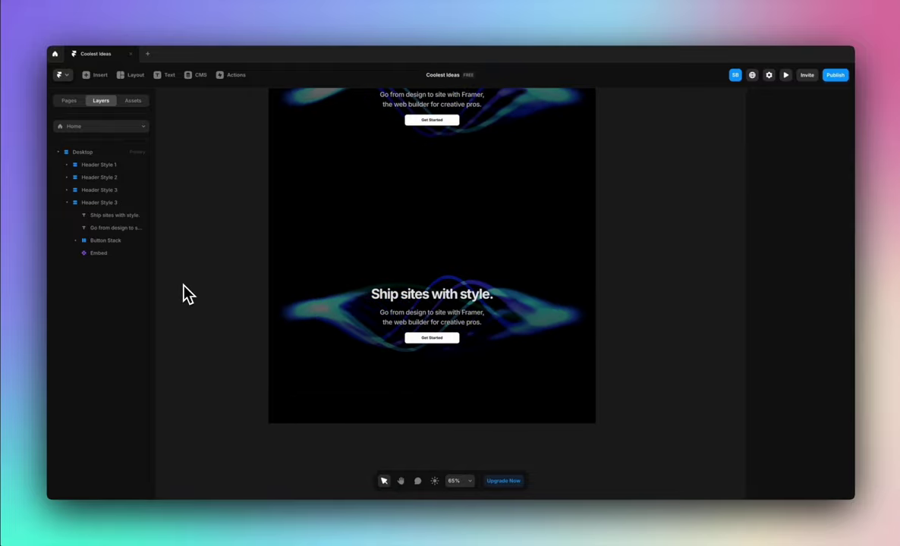
# - Rename the duplicated section Header Style 4 and delete its Embed layer
pyautogui.scroll(-1, 187, 293)
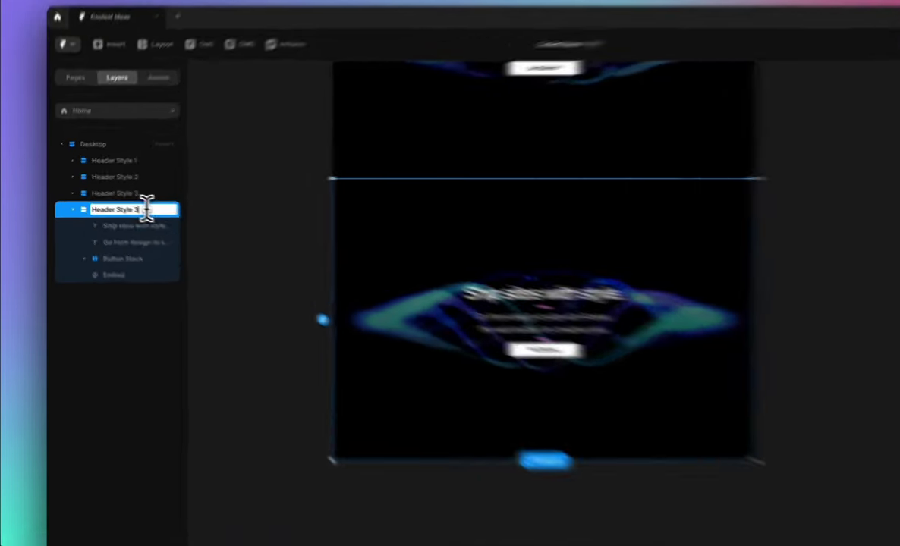
pyautogui.press('BackSpace')
pyautogui.write('4')
pyautogui.click(199, 258)
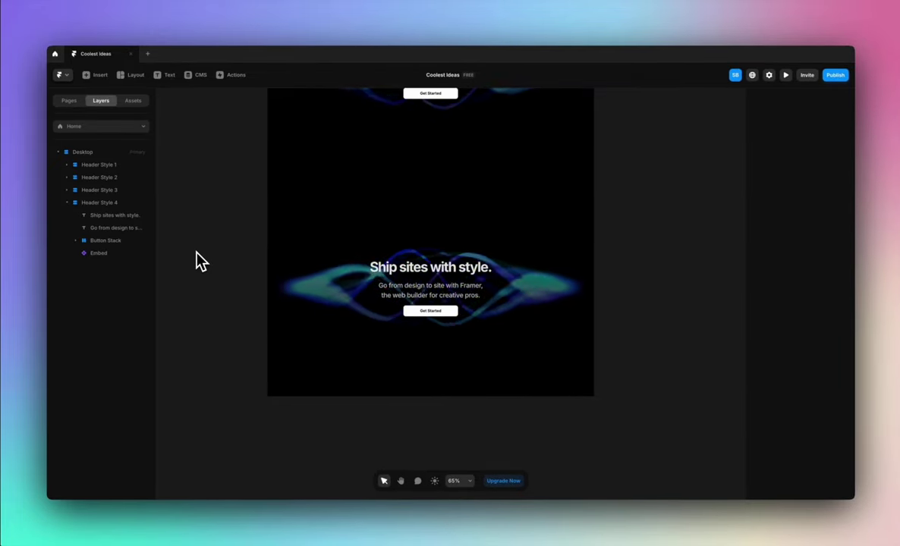
pyautogui.click(111, 253)
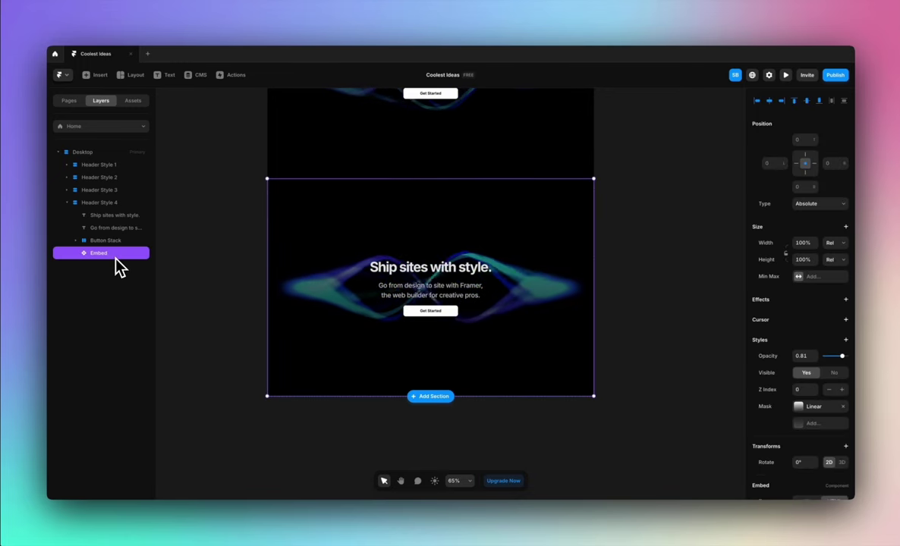
pyautogui.press('Delete')
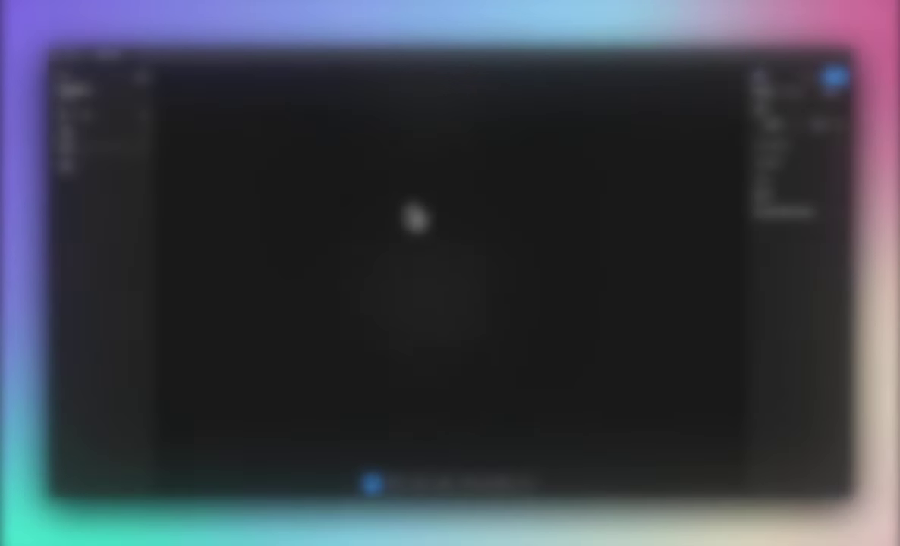
# - Switch to Figma, launch the Vector Fields plugin, and set a #000000 background color and a #0019FF shape color
pyautogui.hotkey('ctrl', 'k')
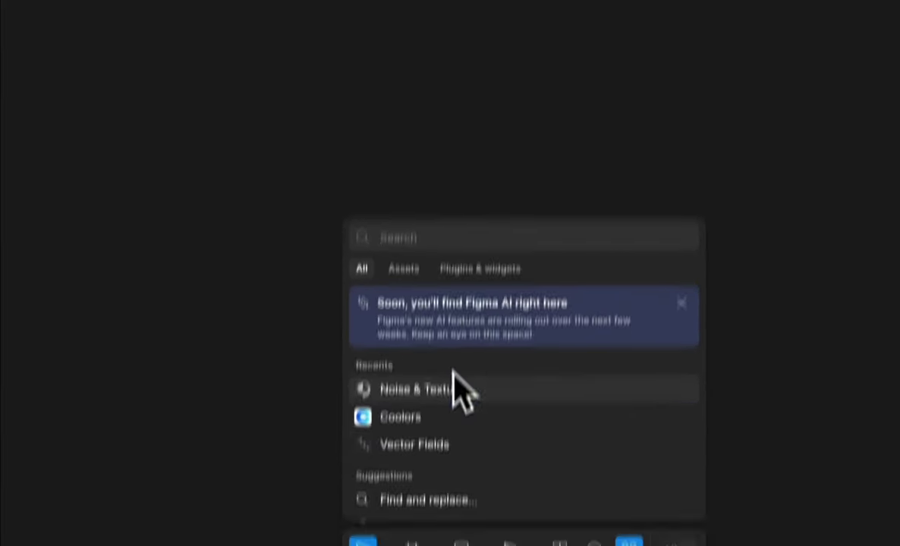
pyautogui.click(444, 372)
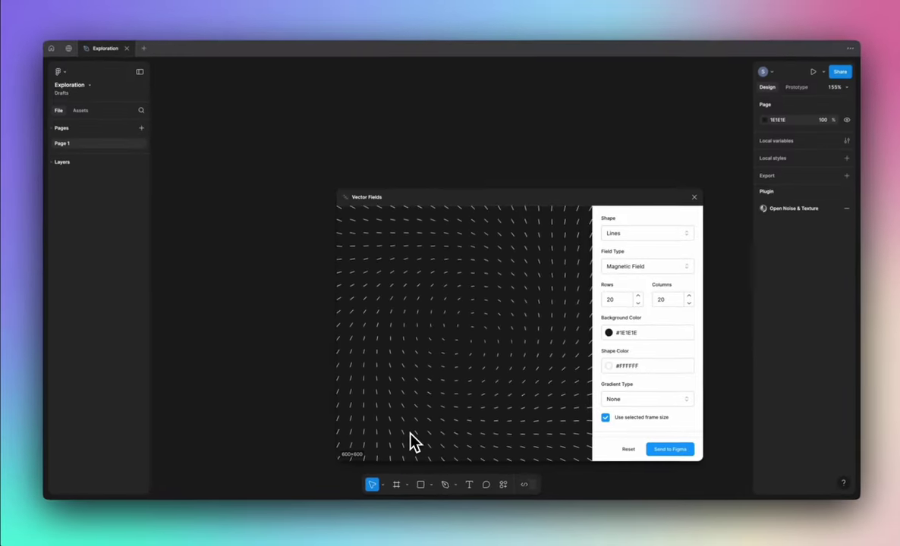
pyautogui.click(607, 336)
pyautogui.moveTo(617, 392); pyautogui.dragTo(599, 407)
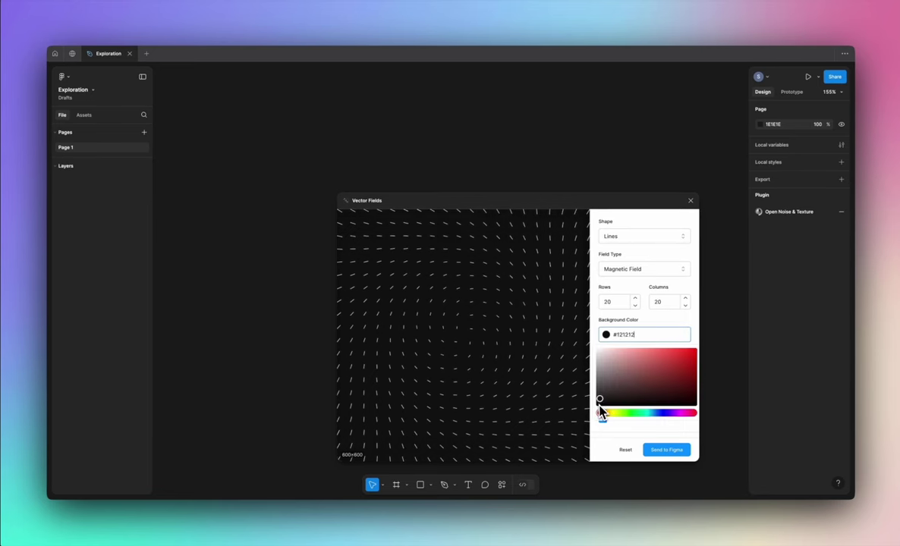
pyautogui.scroll(-2, 641, 370)
pyautogui.click(608, 367)
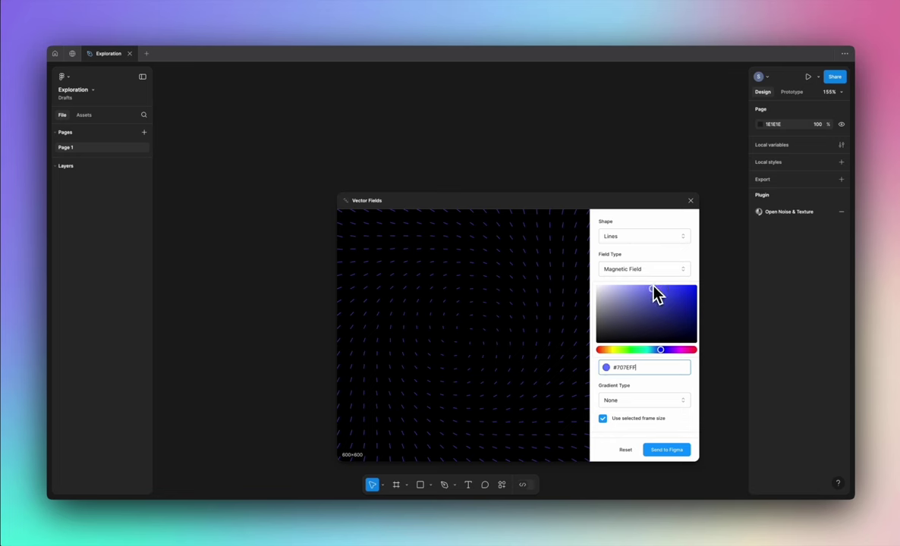
pyautogui.moveTo(654, 294); pyautogui.dragTo(679, 291)
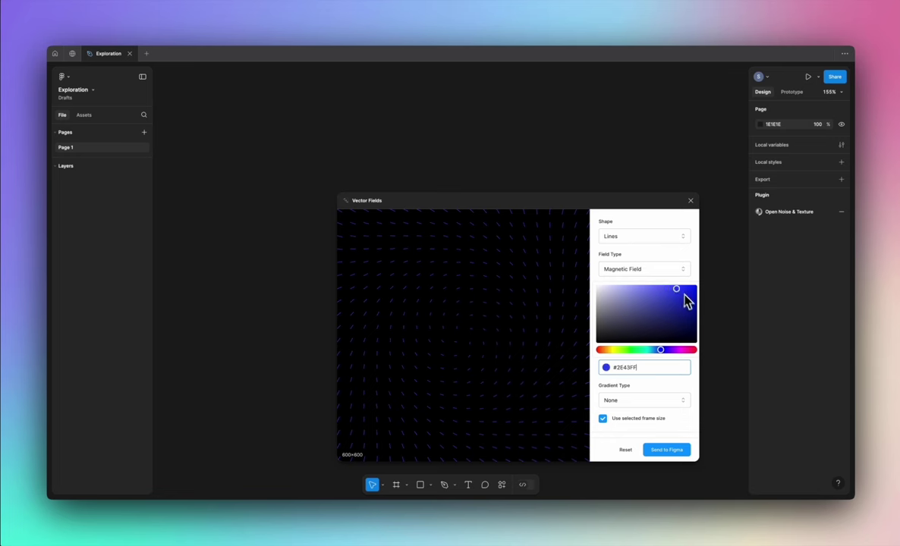
# - Try the Triangles and Custom Shape options for the vector field and return the shape to Lines
pyautogui.click(657, 237)
pyautogui.click(641, 258)
pyautogui.click(641, 236)
pyautogui.click(635, 297)
pyautogui.click(644, 236)
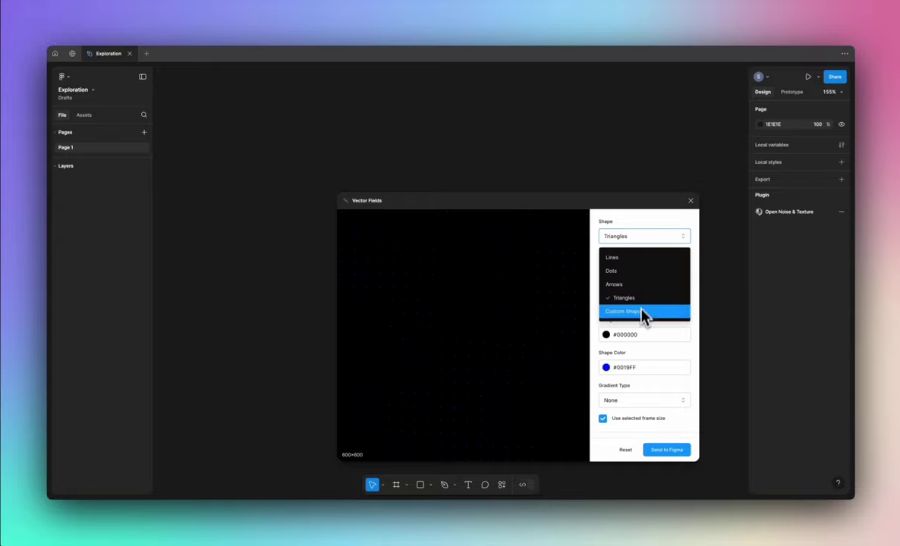
pyautogui.click(645, 311)
pyautogui.click(634, 237)
pyautogui.click(635, 259)
# - Send the line field customized with a radial gradient and additional spiral to the canvas and close the Vector Fields plugin
pyautogui.click(634, 298)
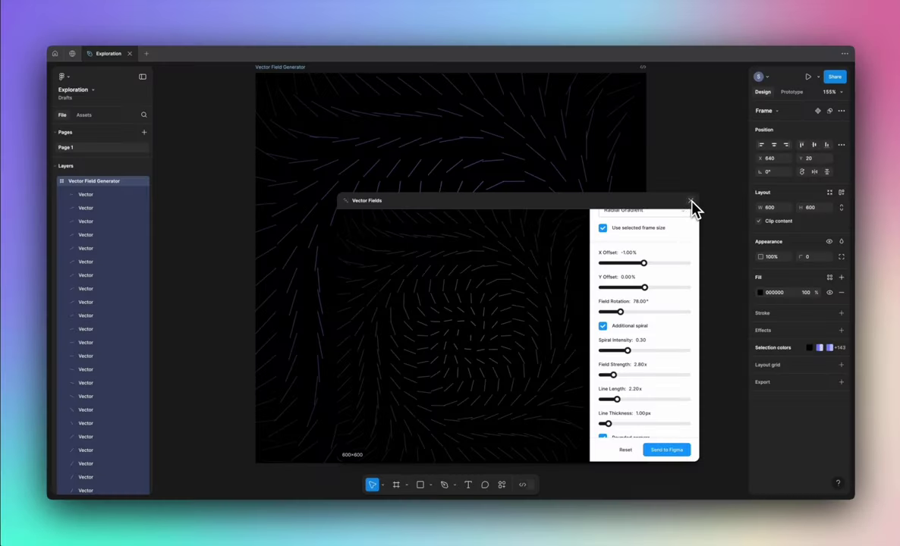
pyautogui.click(690, 201)
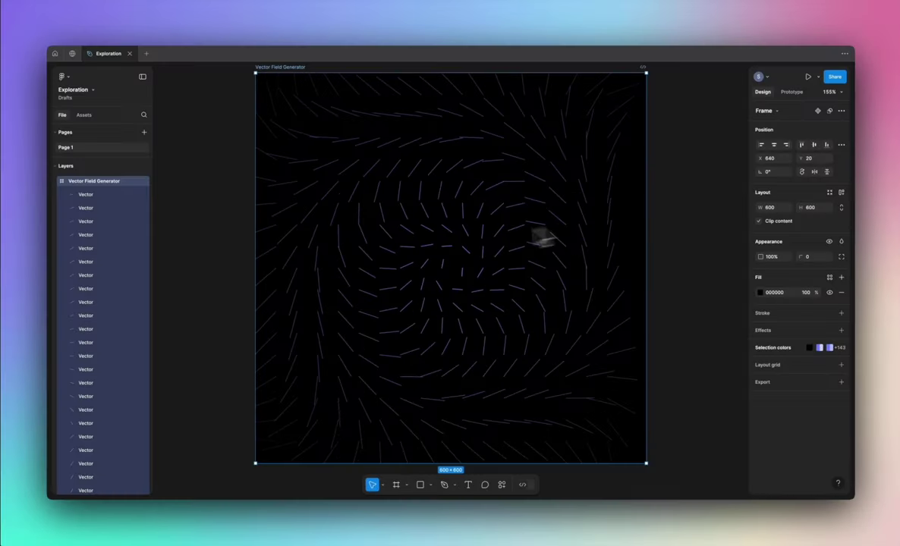
pyautogui.scroll(-5, 450, 251)
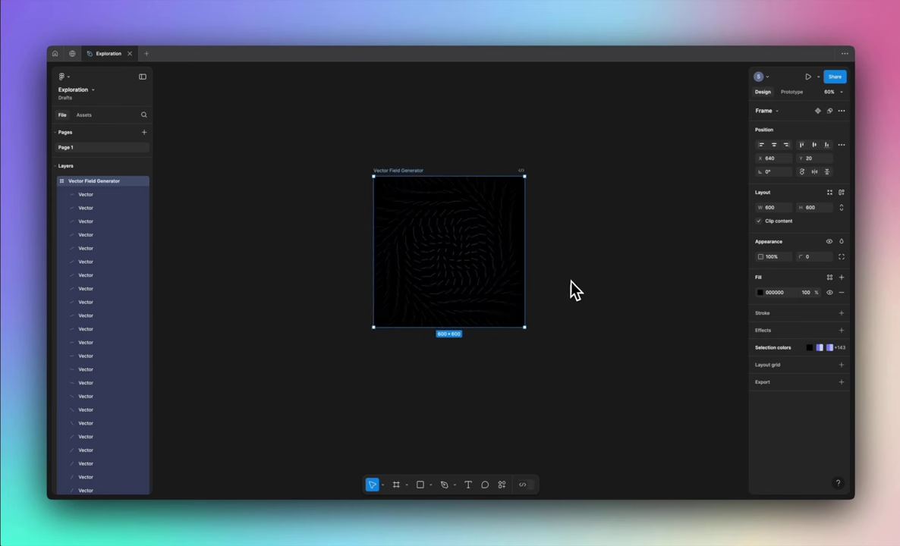
# - Copy the selected vector field frame with the Figma to HTML with Framer plugin and paste it into Header Style 4 in Framer
pyautogui.press('super+k')
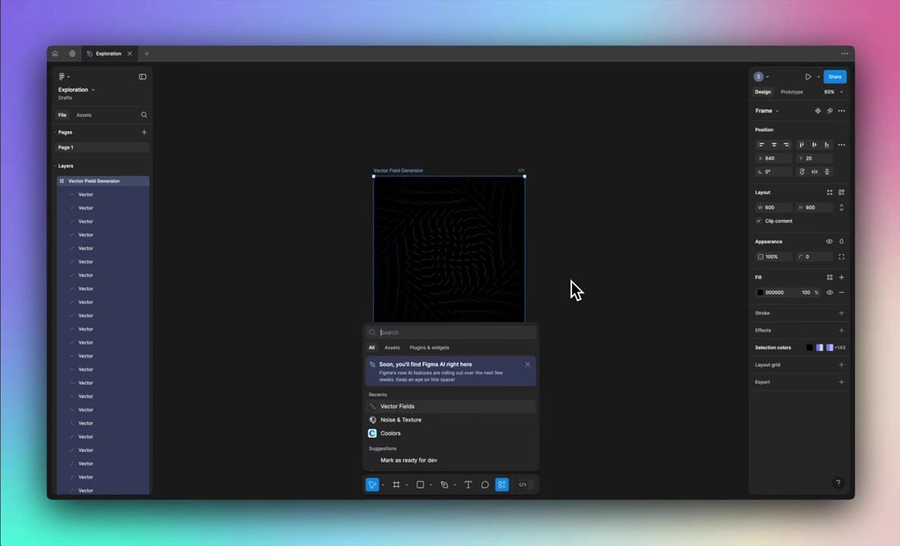
pyautogui.write('framer')
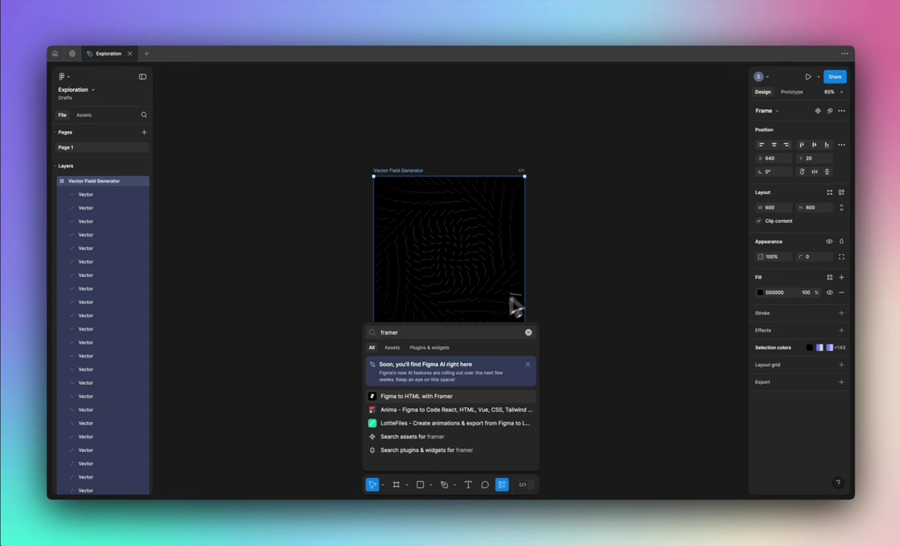
pyautogui.click(431, 397)
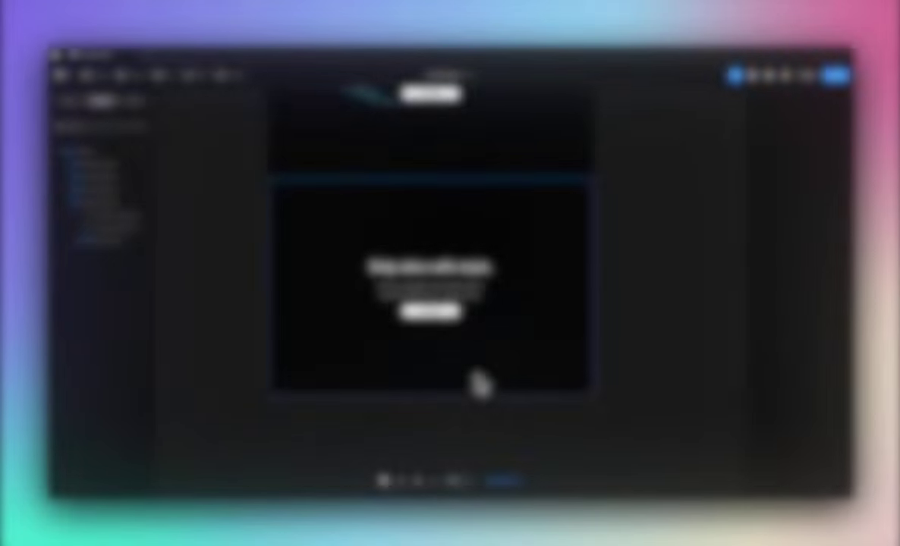
pyautogui.hotkey('ctrl', 'v')
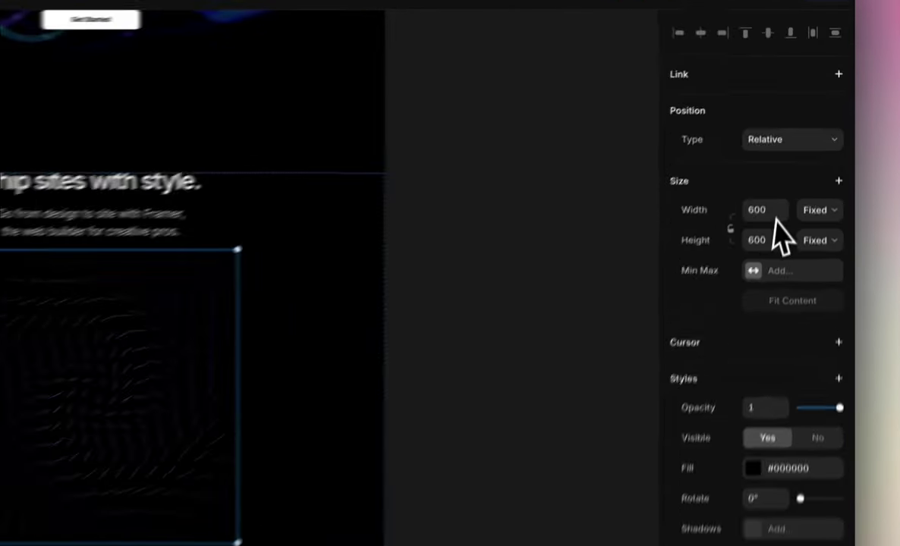
# - Give the pasted vector field an Absolute position and set its width and height to Relative at 100%
pyautogui.click(827, 161)
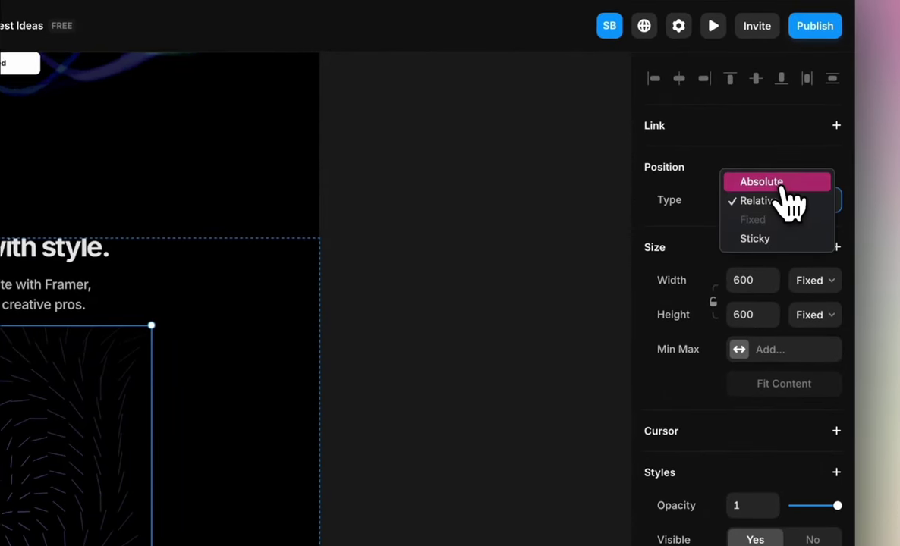
pyautogui.click(762, 183)
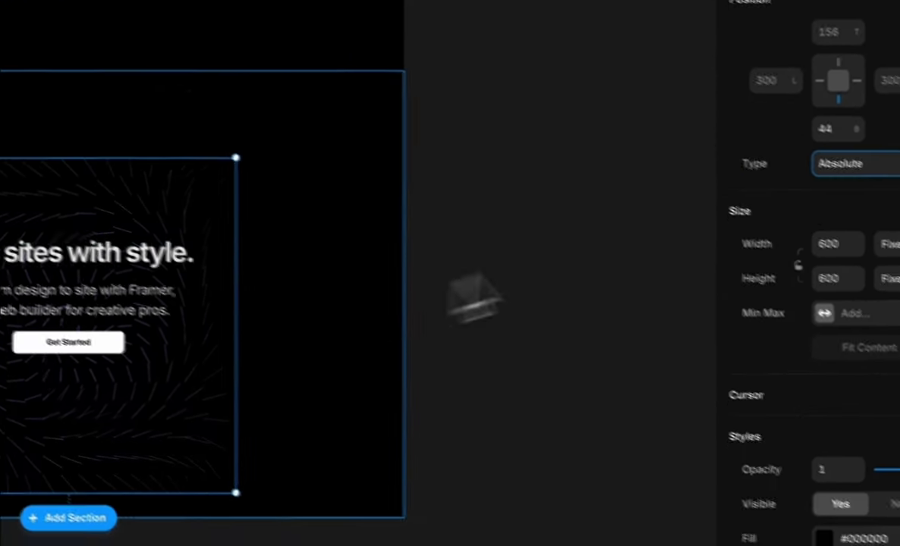
pyautogui.click(886, 245)
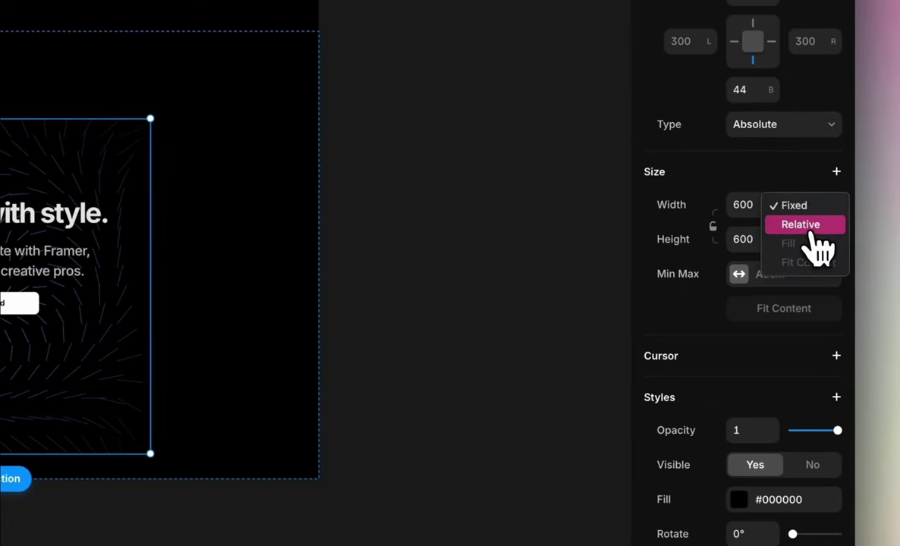
pyautogui.click(812, 231)
pyautogui.click(755, 207)
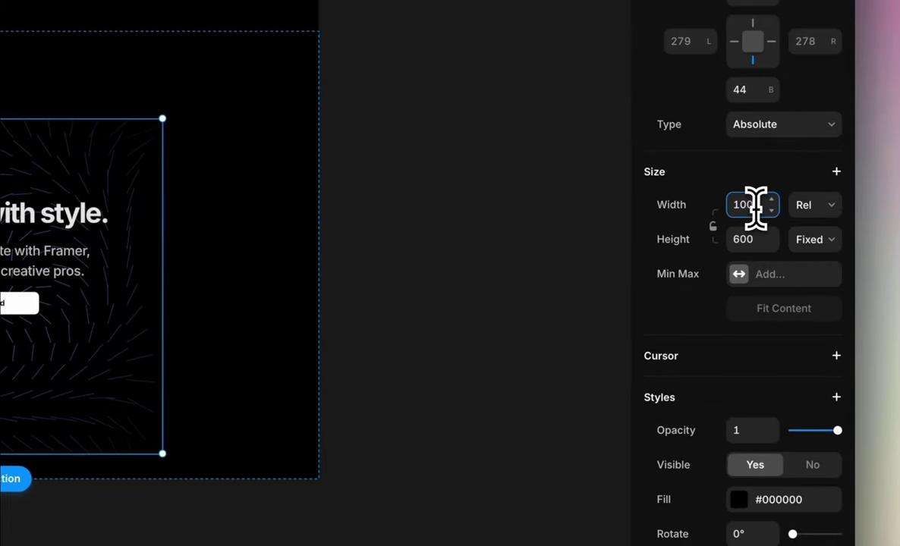
pyautogui.press('Return')
pyautogui.click(804, 242)
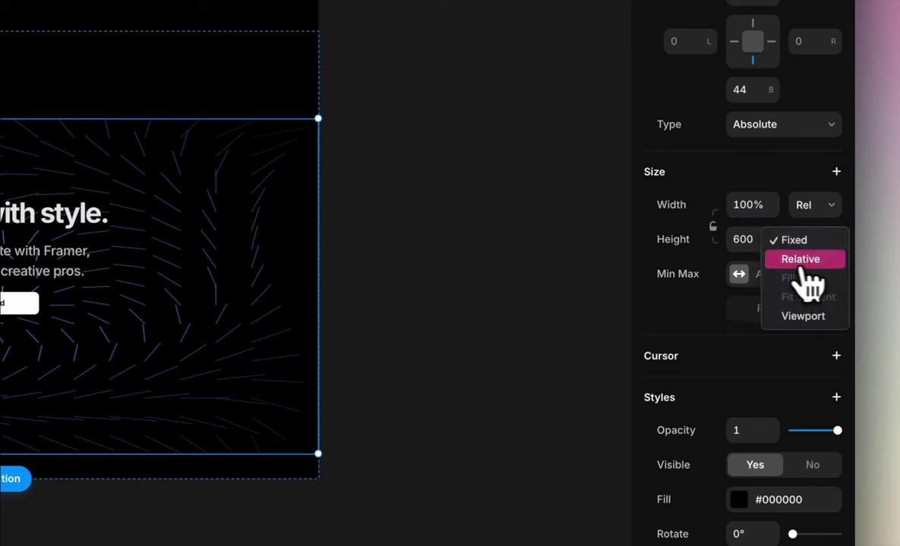
pyautogui.click(806, 258)
pyautogui.press('Return')
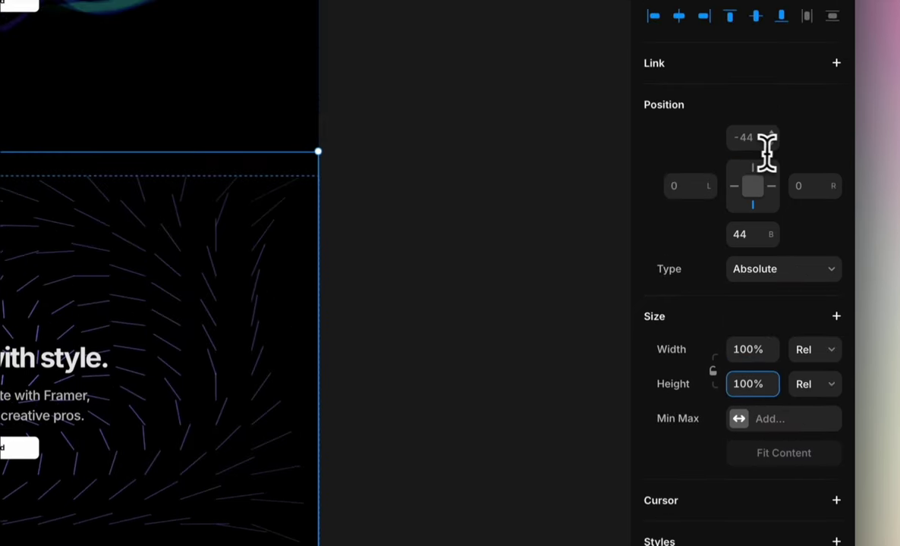
# - Set the vector field's top offset to 0 and its height back to Relative 100% so it fills the section
pyautogui.click(763, 146)
pyautogui.write('0')
pyautogui.press('Return')
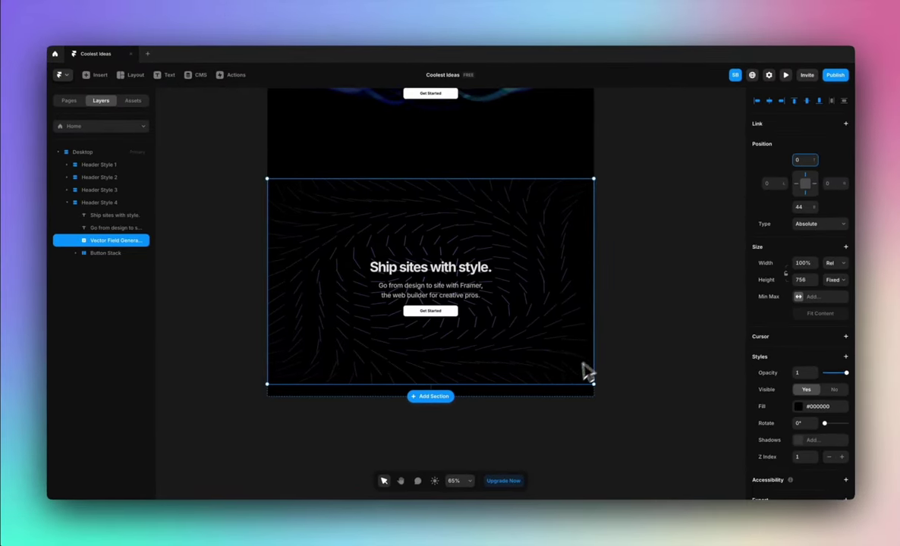
pyautogui.click(834, 280)
pyautogui.click(832, 291)
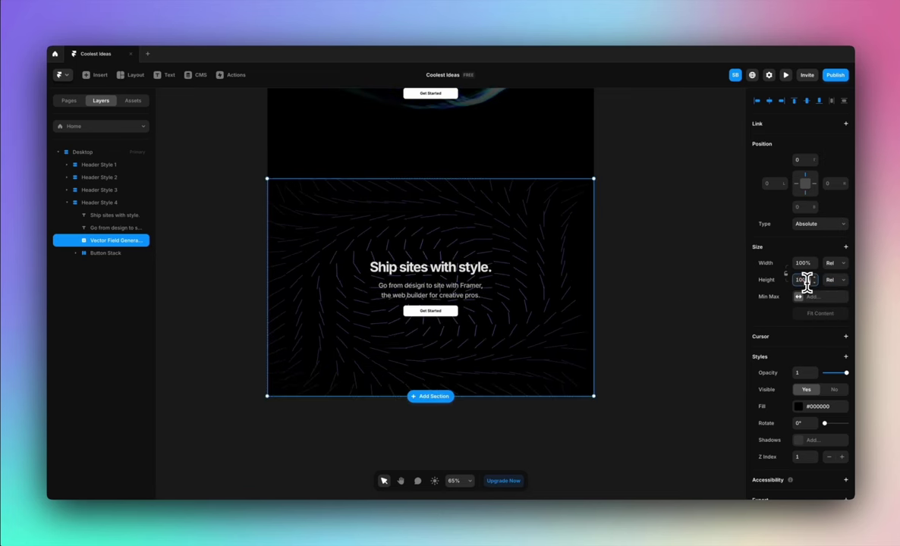
pyautogui.click(629, 351)
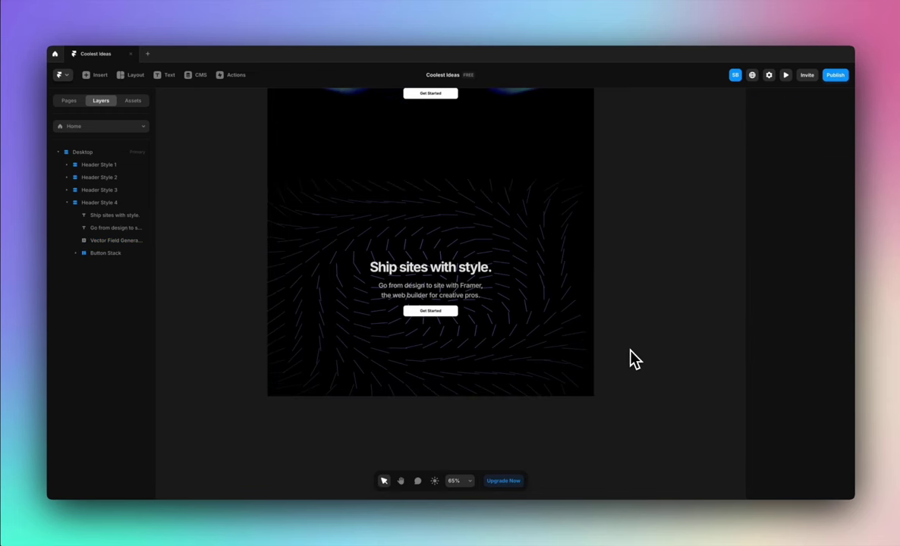
pyautogui.keyDown('ctrl'); pyautogui.scroll(-2, 391, 429); pyautogui.keyUp('ctrl')
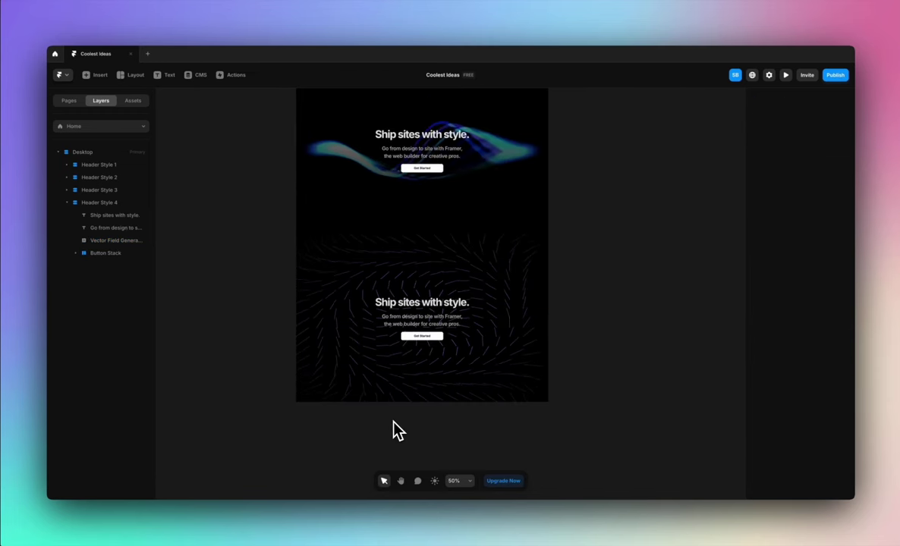
# - Draw a frame about 226 × 371 inside Header Style 4 and set its position type to Absolute
pyautogui.click(519, 372)
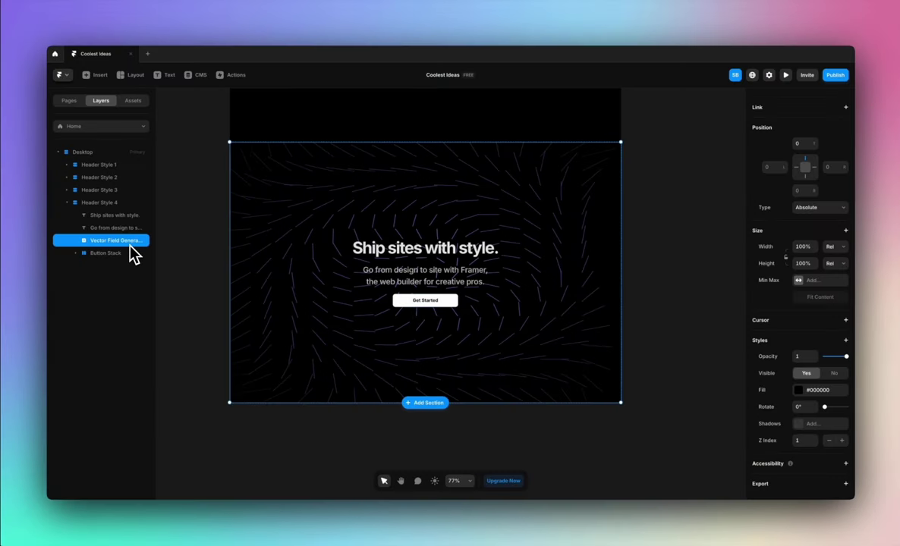
pyautogui.press('f')
pyautogui.moveTo(259, 205); pyautogui.dragTo(333, 327)
pyautogui.click(817, 163)
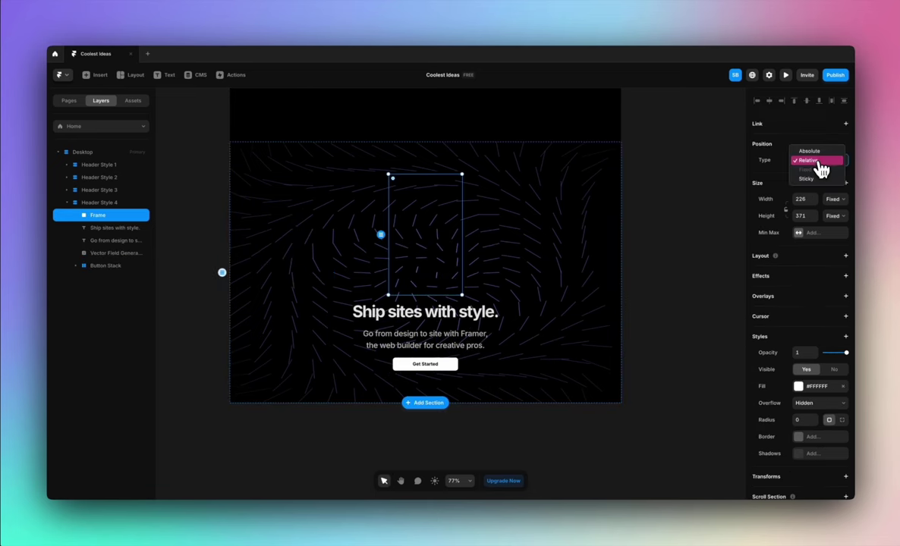
pyautogui.click(817, 153)
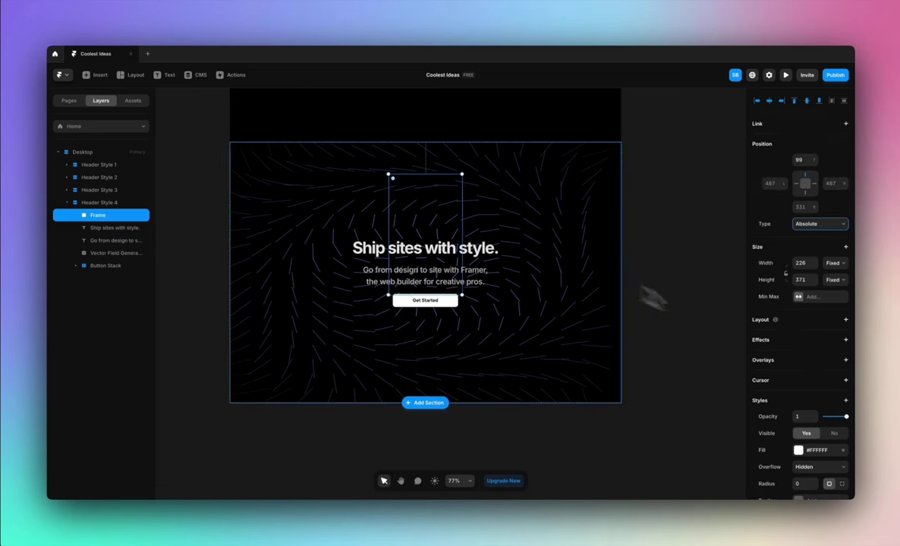
# - Set the new frame's Z Index to 6 and move its layer directly below the vector field layer
pyautogui.scroll(-3, 782, 382)
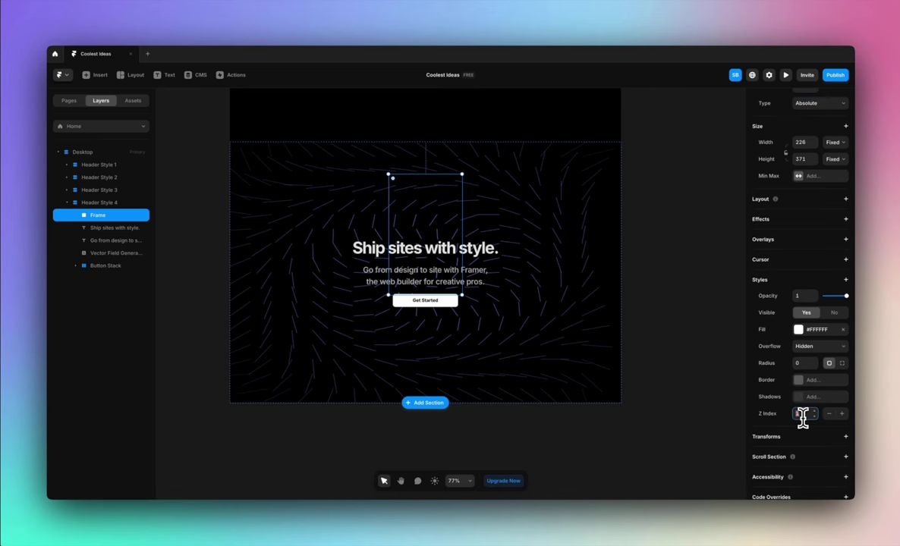
pyautogui.click(803, 414)
pyautogui.write('1')
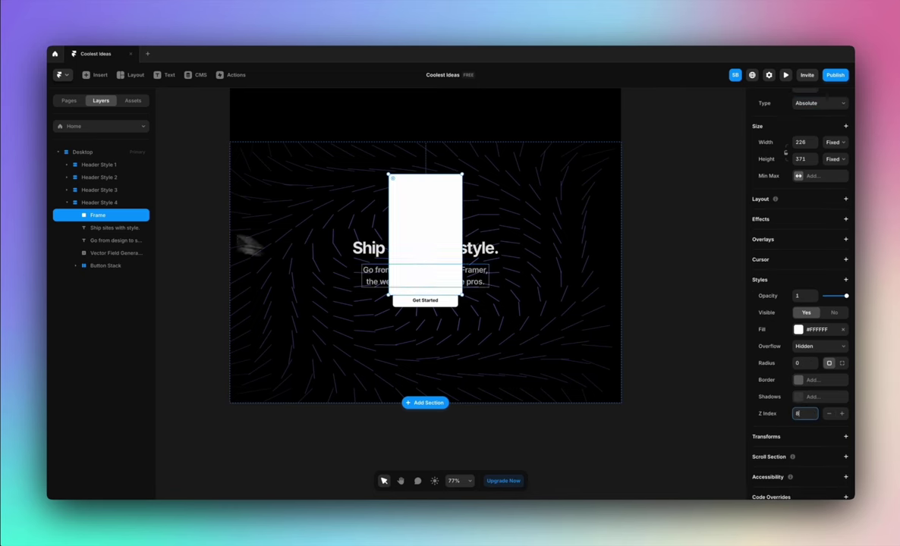
pyautogui.moveTo(117, 220); pyautogui.dragTo(115, 264)
# - Size the white frame to Relative 100% width and height and align it to cover the whole section
pyautogui.moveTo(389, 273); pyautogui.dragTo(228, 258)
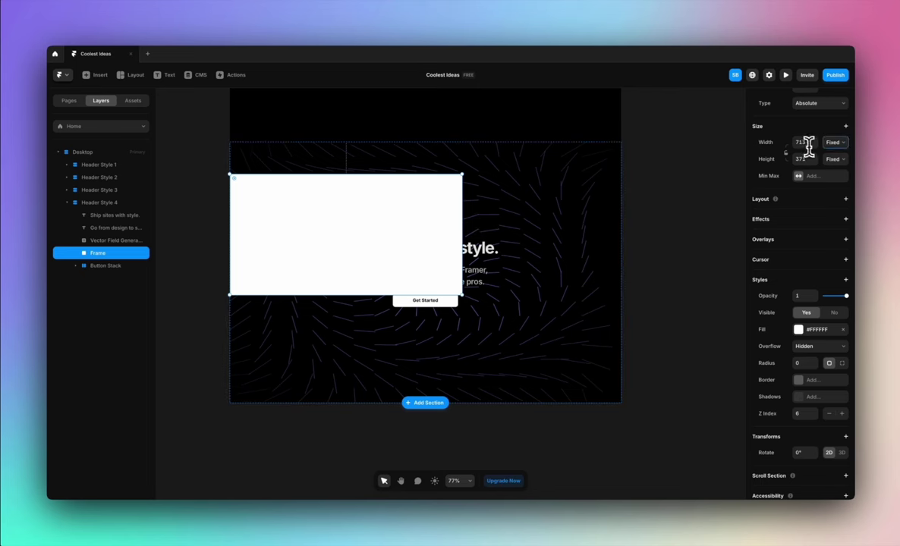
pyautogui.moveTo(810, 146); pyautogui.dragTo(804, 144)
pyautogui.press('Return')
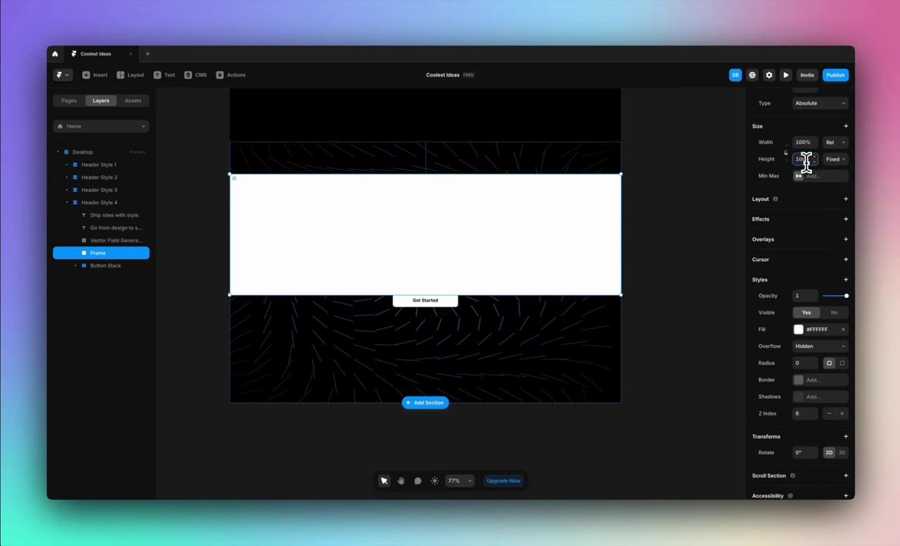
pyautogui.press('Return')
pyautogui.click(834, 161)
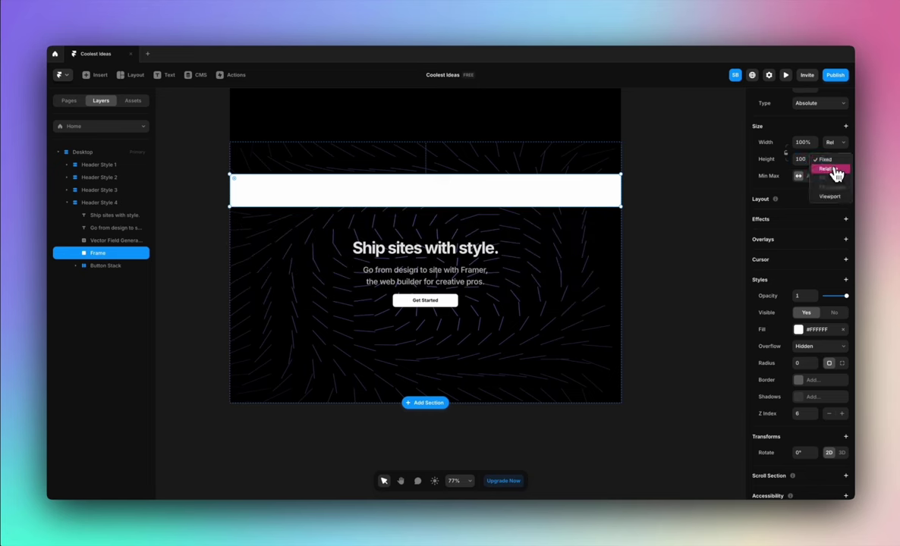
pyautogui.click(827, 173)
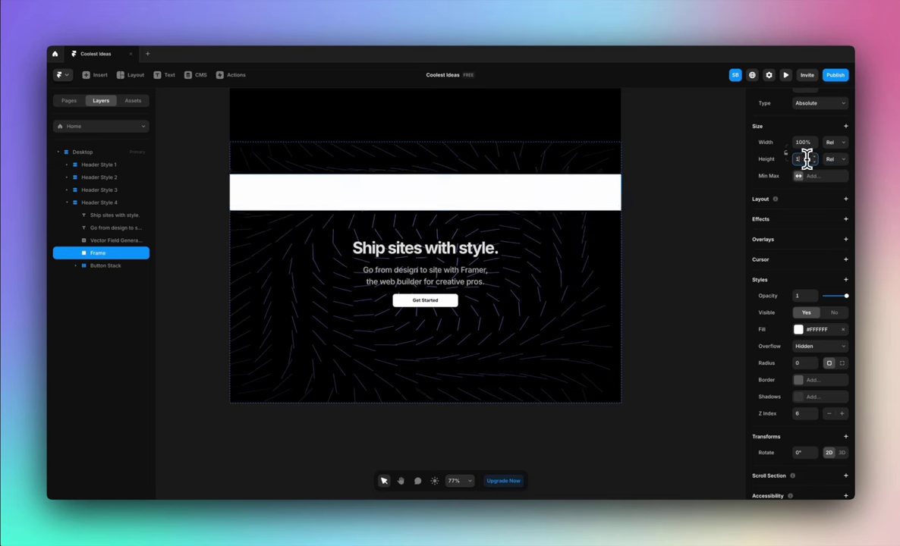
pyautogui.press('Return')
pyautogui.moveTo(574, 298); pyautogui.dragTo(573, 284)
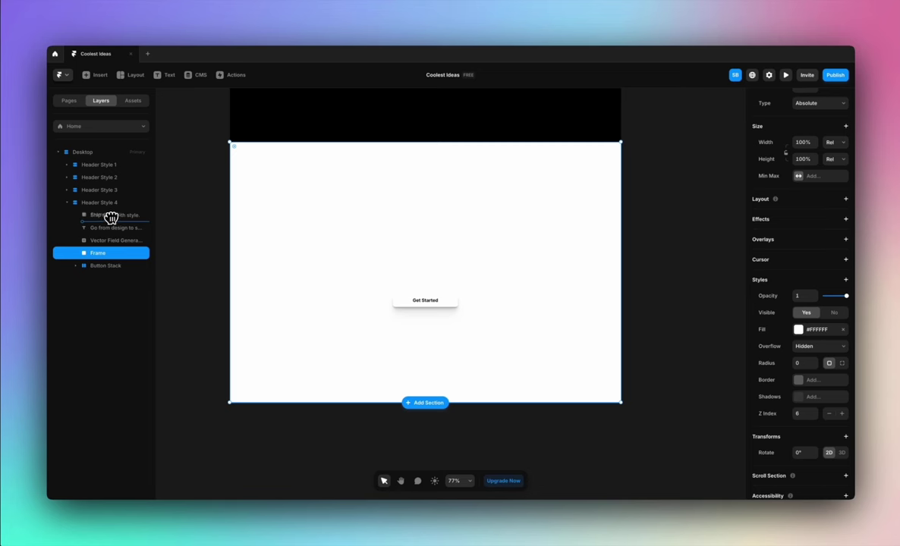
# - Reorder Header Style 4 so the vector field layer is first and the white frame second, above the text layers
pyautogui.moveTo(114, 220); pyautogui.dragTo(116, 222)
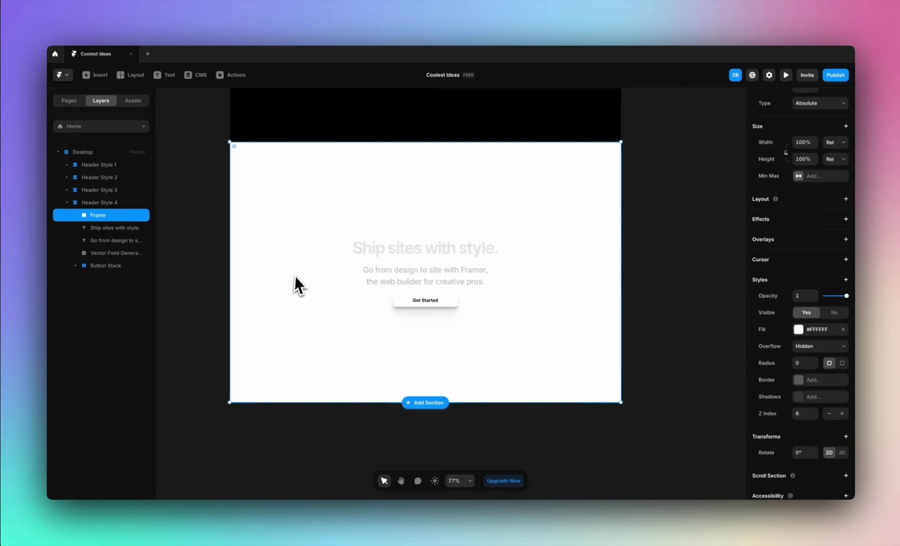
pyautogui.scroll(2, 292, 283)
pyautogui.click(120, 254)
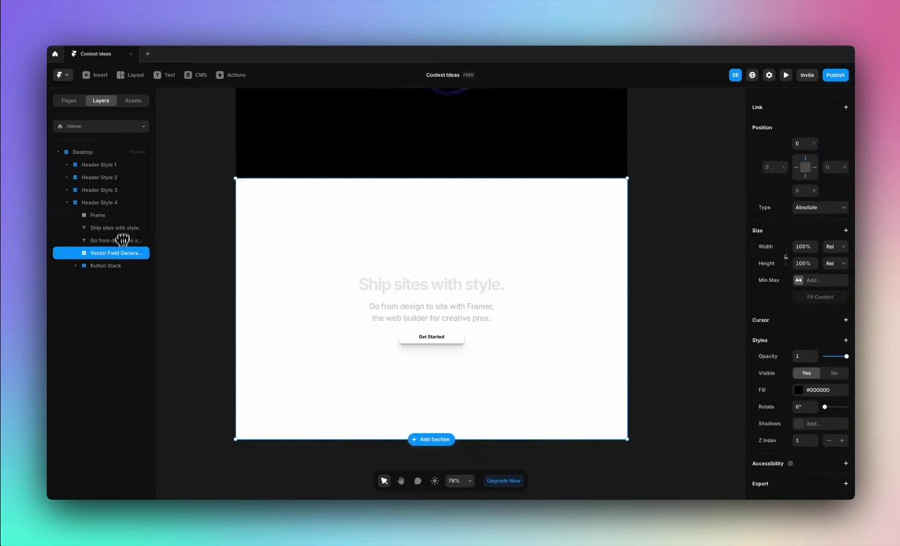
pyautogui.moveTo(122, 214); pyautogui.dragTo(124, 216)
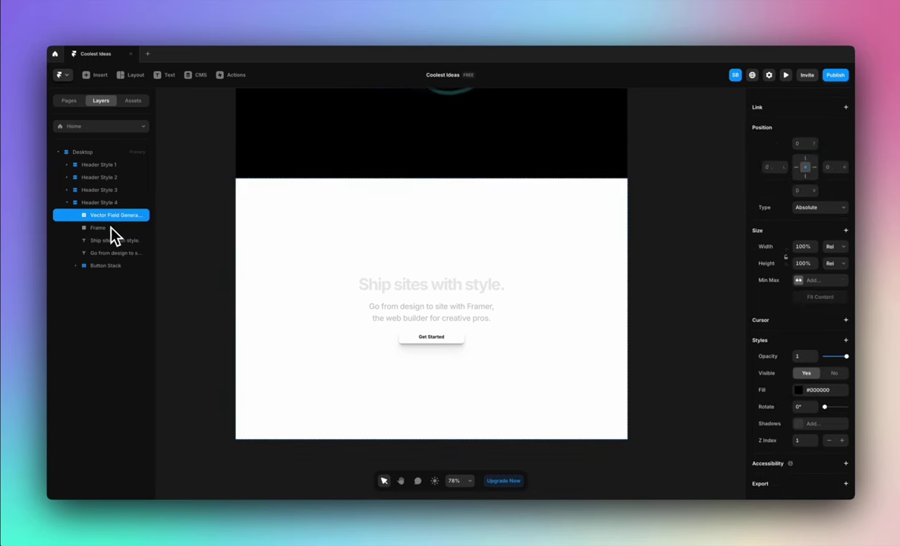
# - Remove the overlay frame's white fill and add a background blur style to it
pyautogui.click(114, 228)
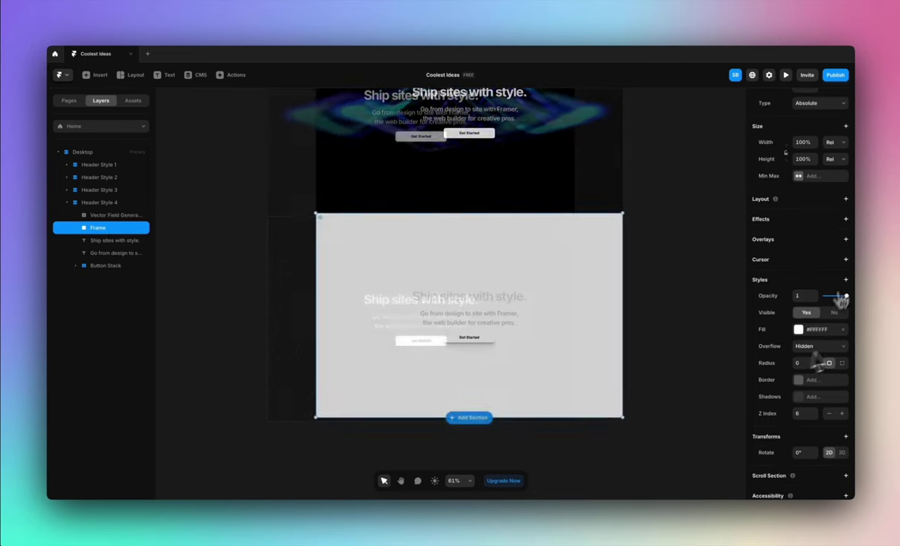
pyautogui.click(845, 281)
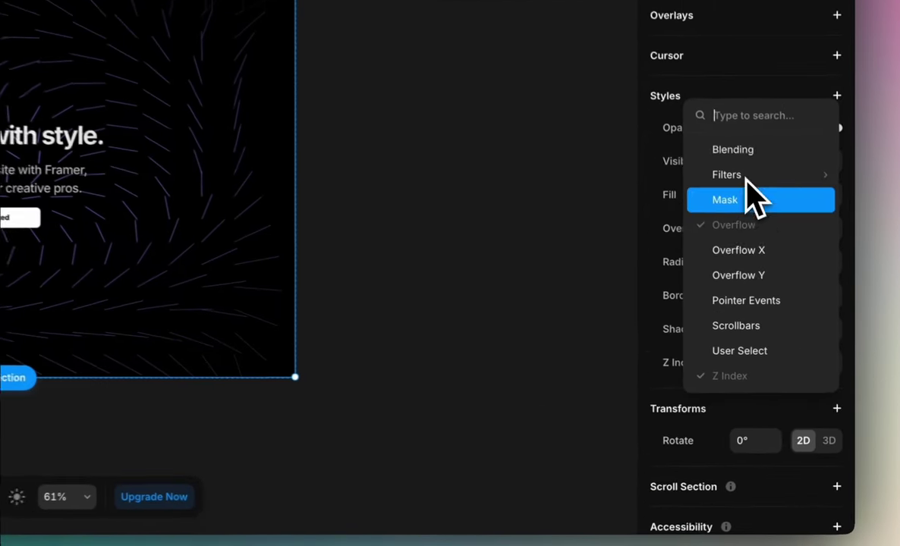
pyautogui.moveTo(797, 321)
pyautogui.click(622, 192)
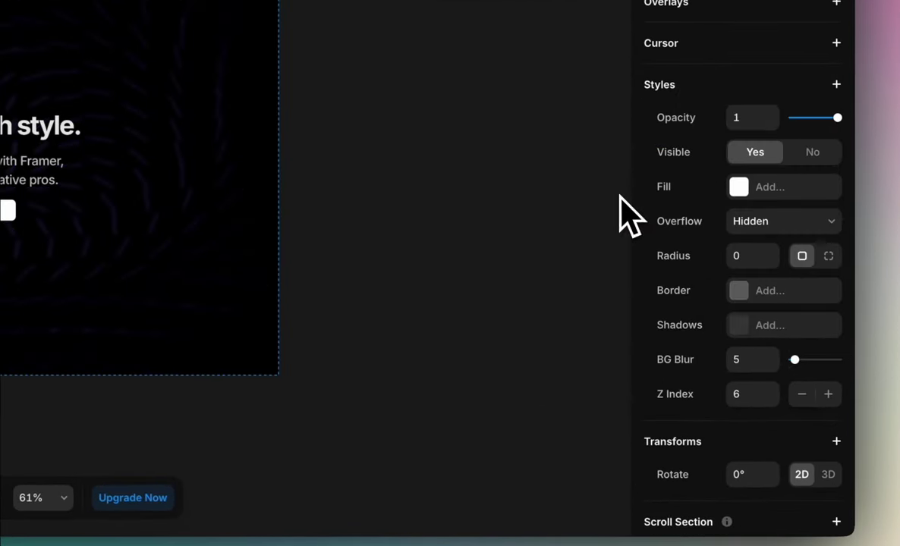
# - Adjust the overlay frame's background blur, trying values such as 0 and 3, to softly blur the vector lines
pyautogui.moveTo(795, 360); pyautogui.dragTo(786, 361)
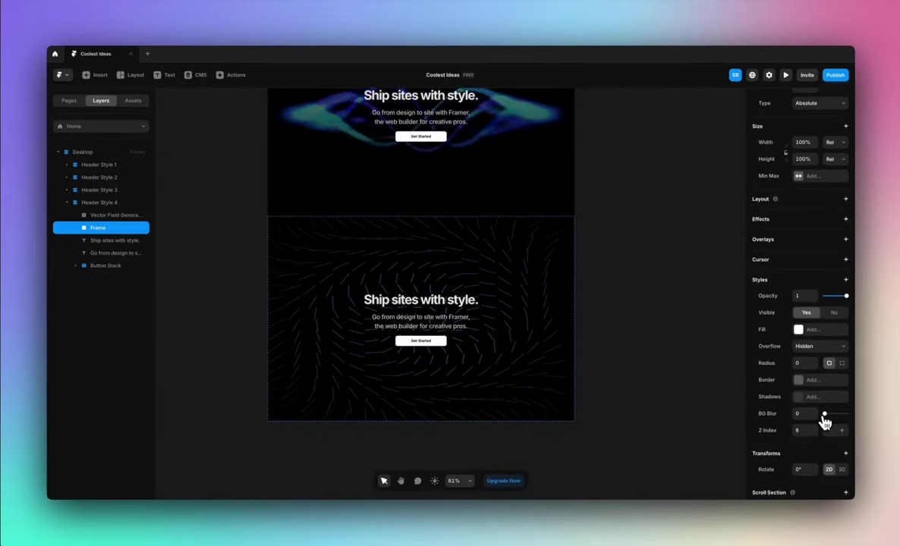
pyautogui.moveTo(825, 415); pyautogui.dragTo(828, 416)
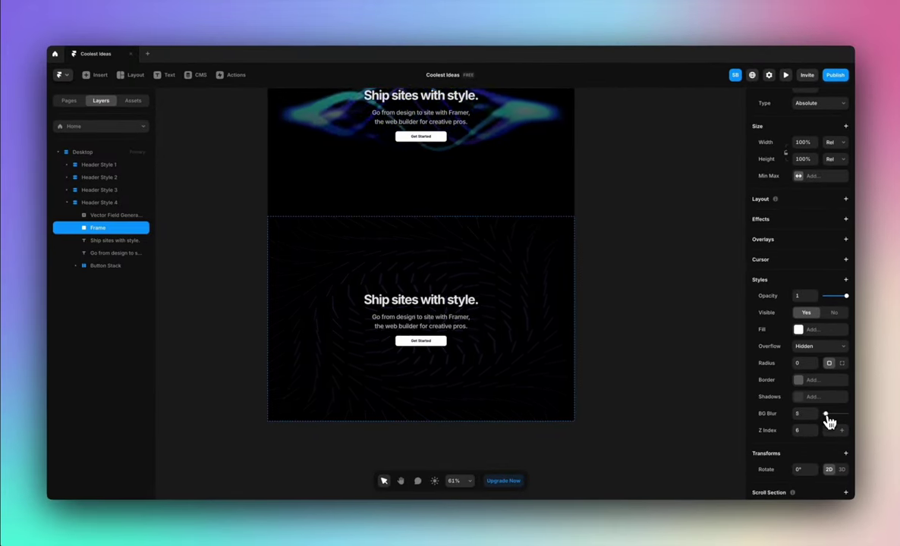
pyautogui.scroll(5, 454, 426)
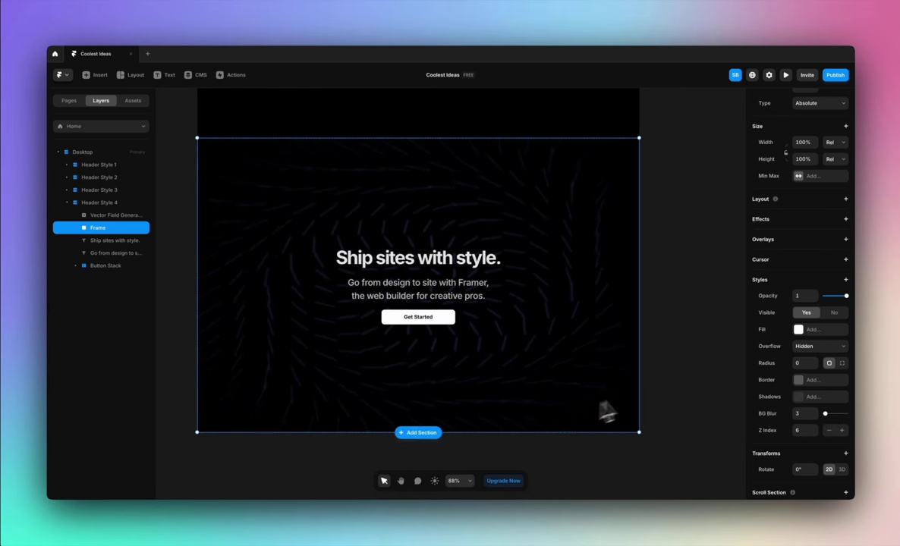
pyautogui.moveTo(828, 421); pyautogui.dragTo(827, 421)
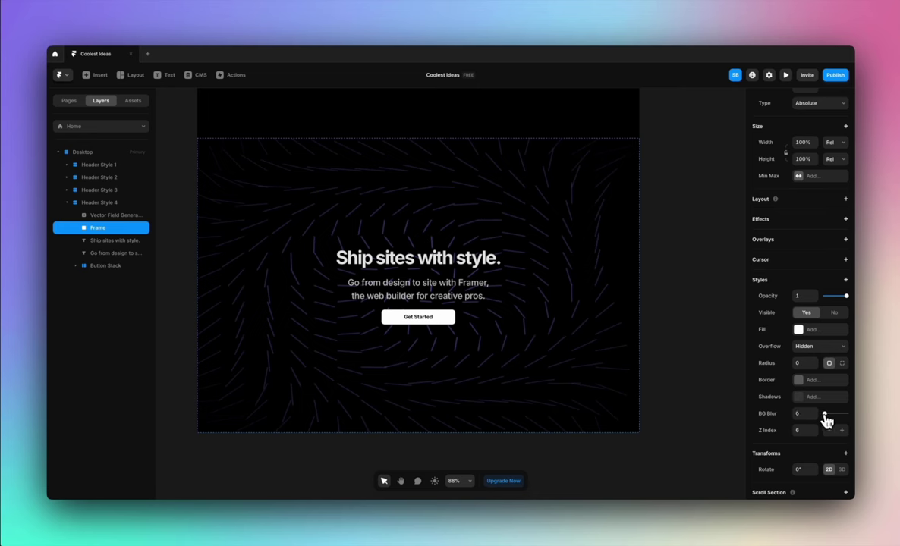
pyautogui.moveTo(804, 413); pyautogui.dragTo(805, 413)
pyautogui.click(804, 414)
pyautogui.click(687, 379)
pyautogui.scroll(-5, 685, 374)
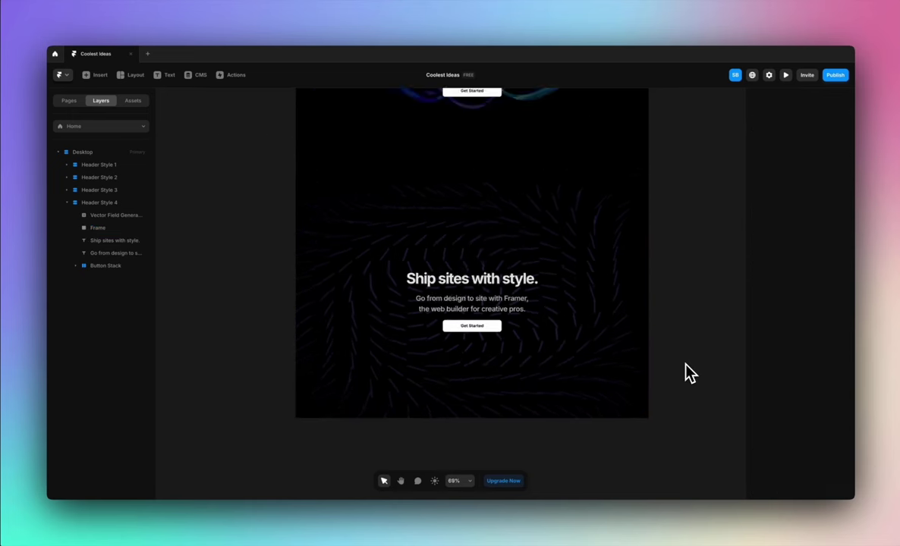
# - Duplicate the Header Style 4 section and rename the copy Header Style 5
pyautogui.scroll(5, 717, 356)
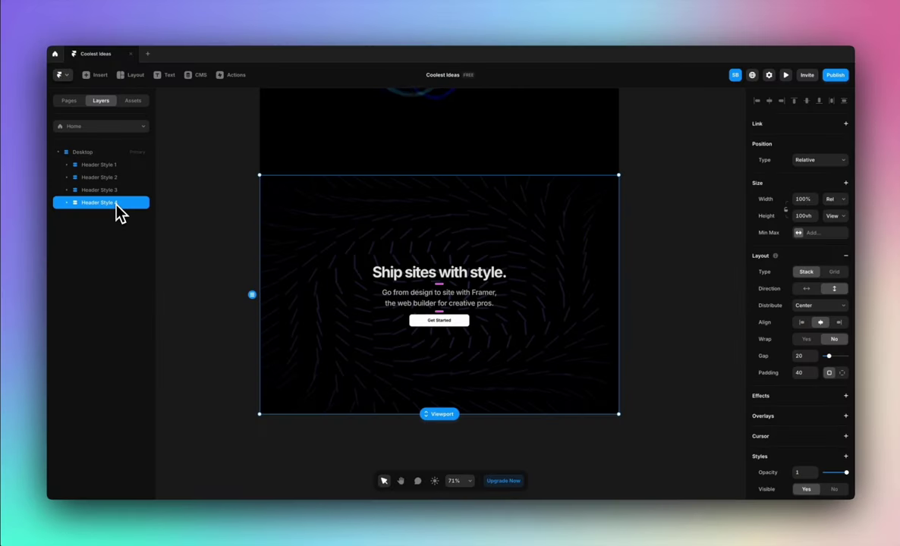
pyautogui.press('super+d')
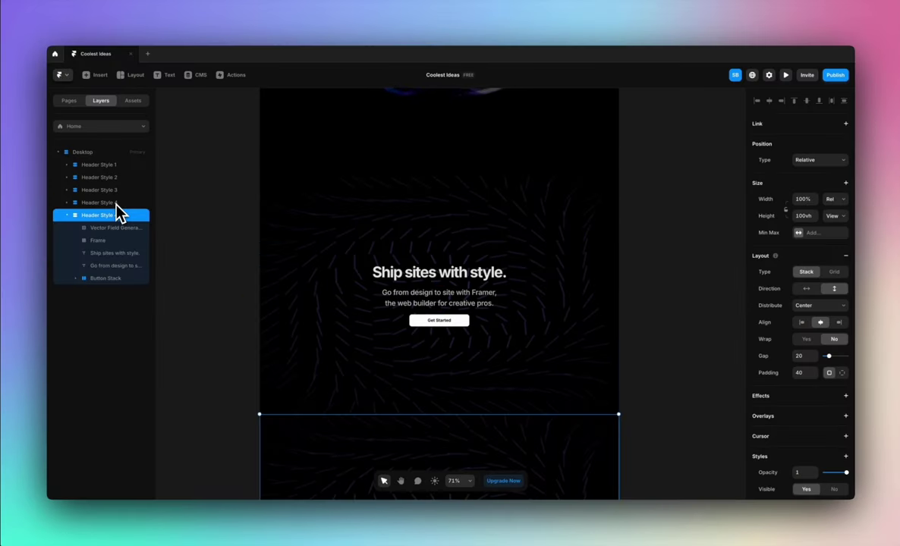
pyautogui.doubleClick(117, 214)
pyautogui.click(123, 216)
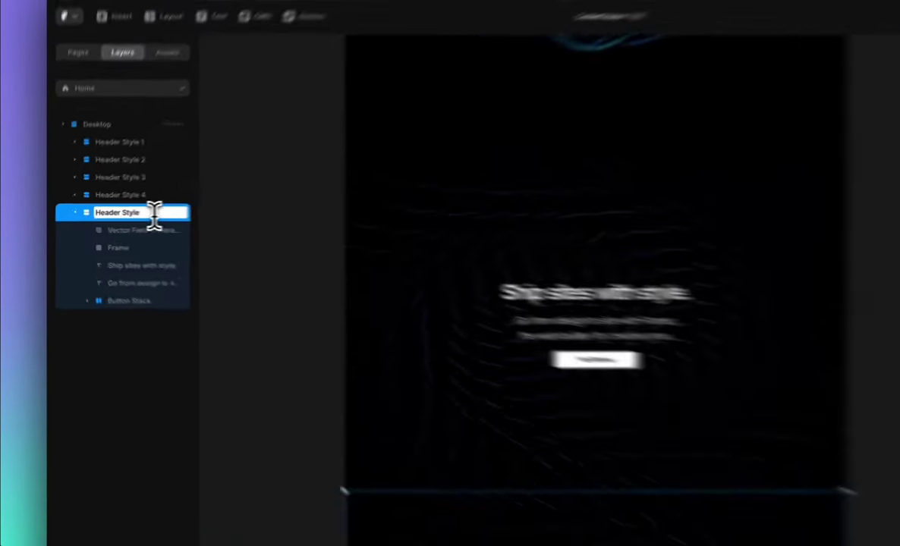
pyautogui.press('BackSpace')
pyautogui.write('5')
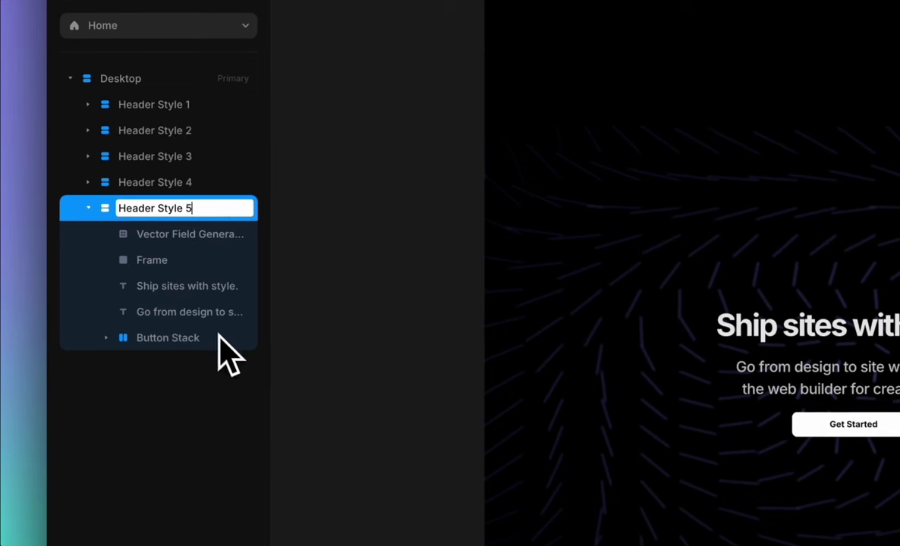
pyautogui.click(314, 293)
# - Delete the vector field graphic and the blur overlay frame from the duplicated header section
pyautogui.click(193, 259)
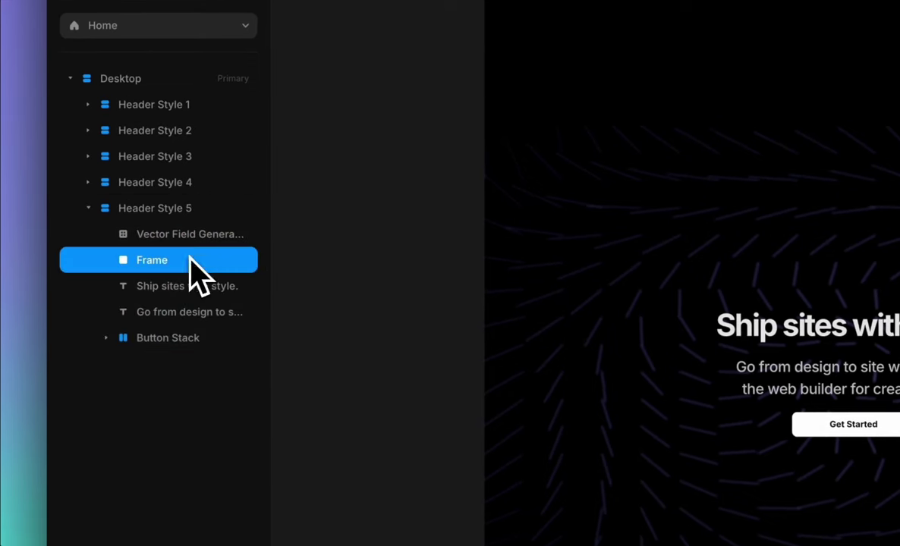
pyautogui.keyDown('shift'); pyautogui.click(202, 235); pyautogui.keyUp('shift')
pyautogui.press('Delete')
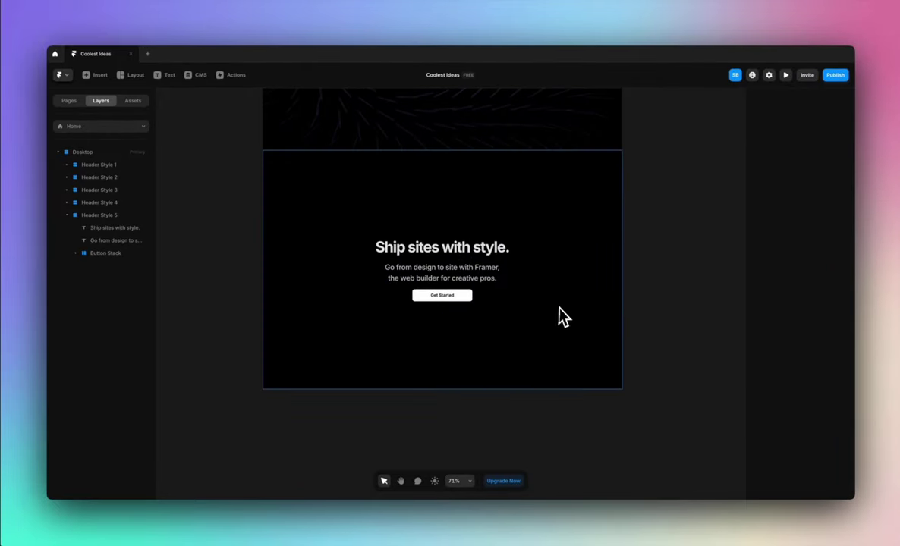
# - Switch to the Framer Shaders Library website and look through its shader previews
pyautogui.scroll(5, 562, 317)
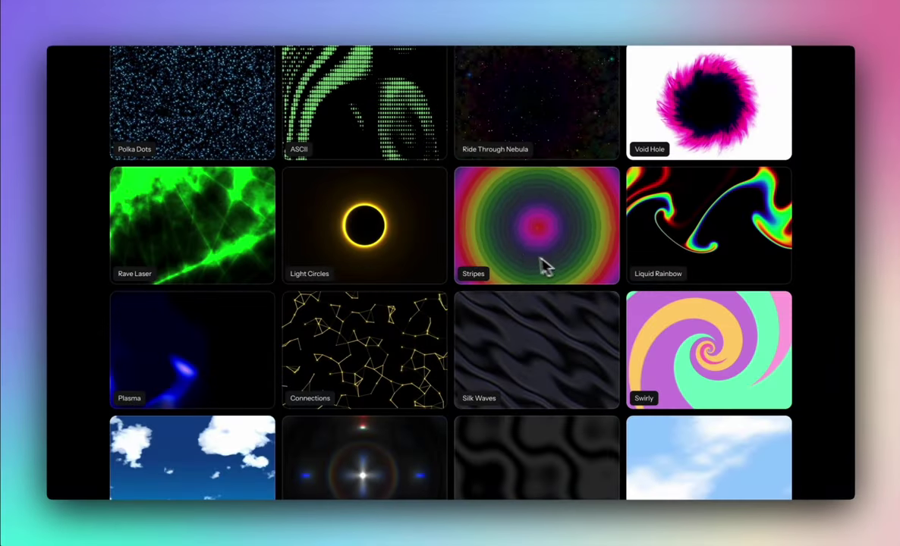
pyautogui.scroll(3, 543, 262)
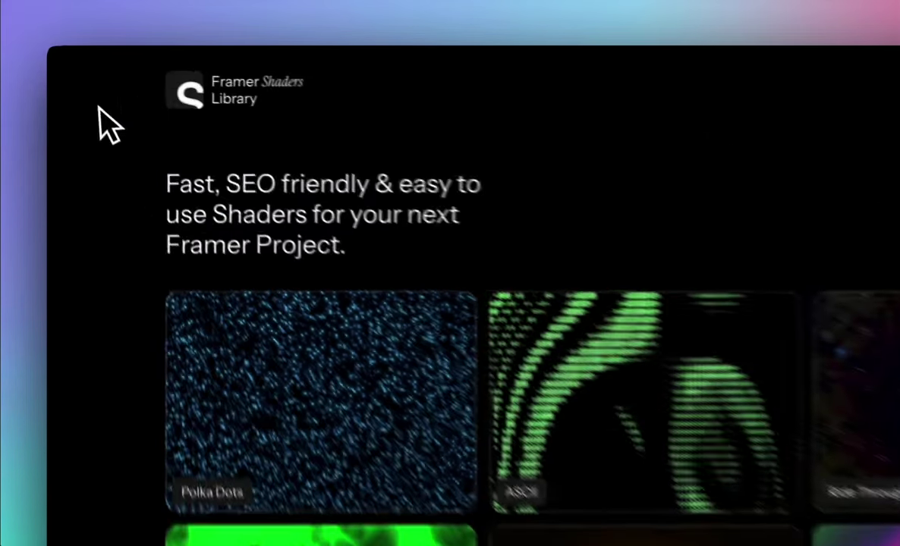
pyautogui.moveTo(50, 94)
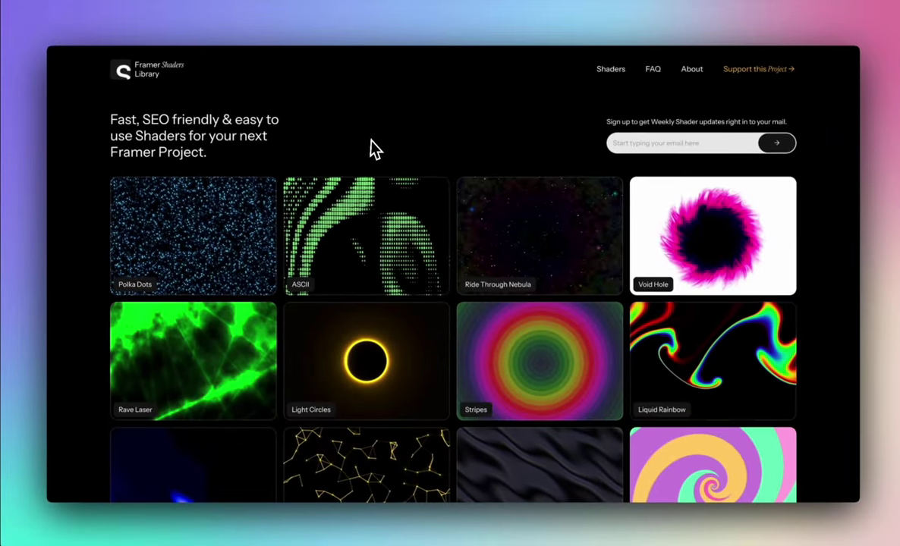
pyautogui.scroll(-3, 429, 277)
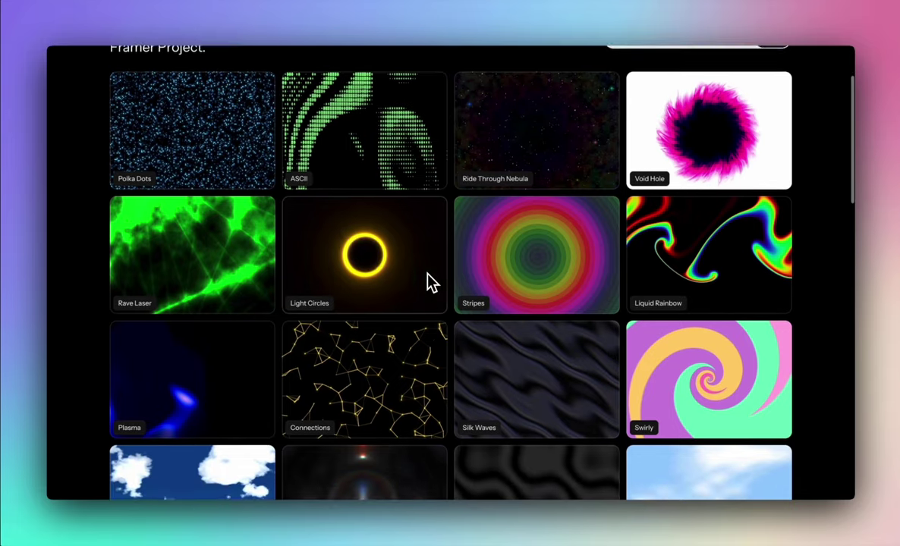
pyautogui.scroll(-3, 429, 283)
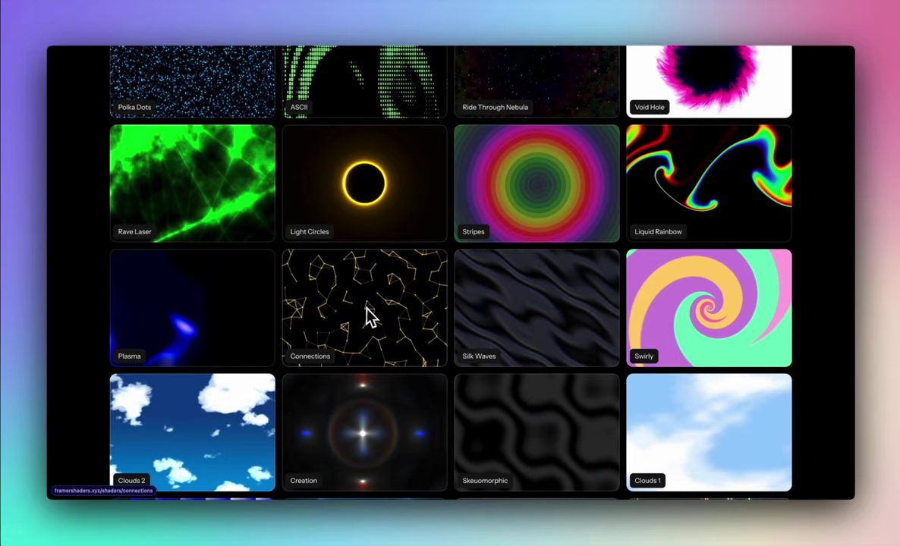
pyautogui.scroll(-6, 368, 315)
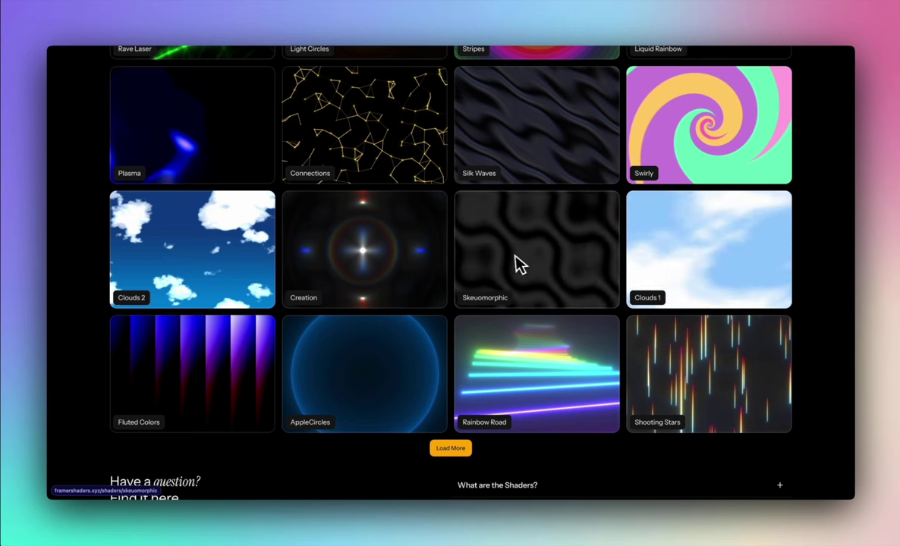
pyautogui.scroll(-1, 501, 288)
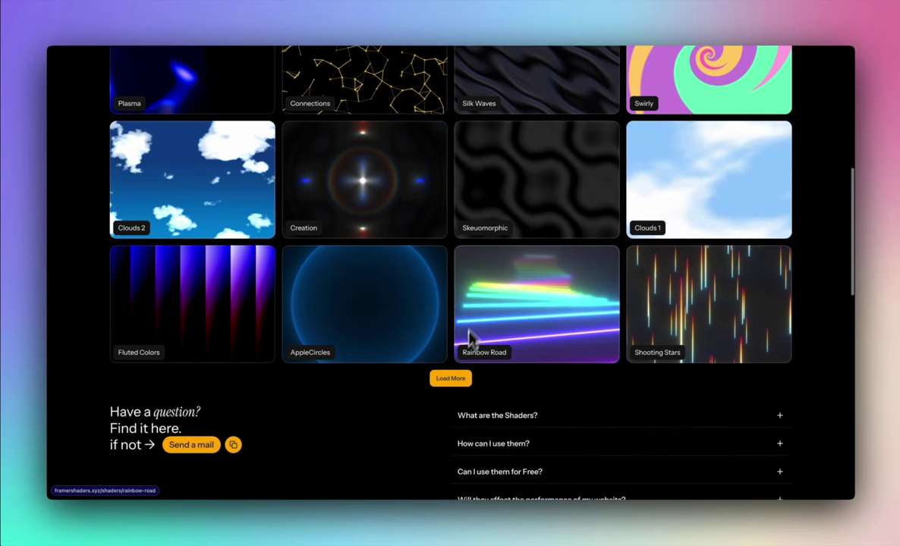
# - Load more shaders in the library and examine the additional previews along with the earlier ones
pyautogui.click(455, 382)
pyautogui.scroll(-2, 502, 378)
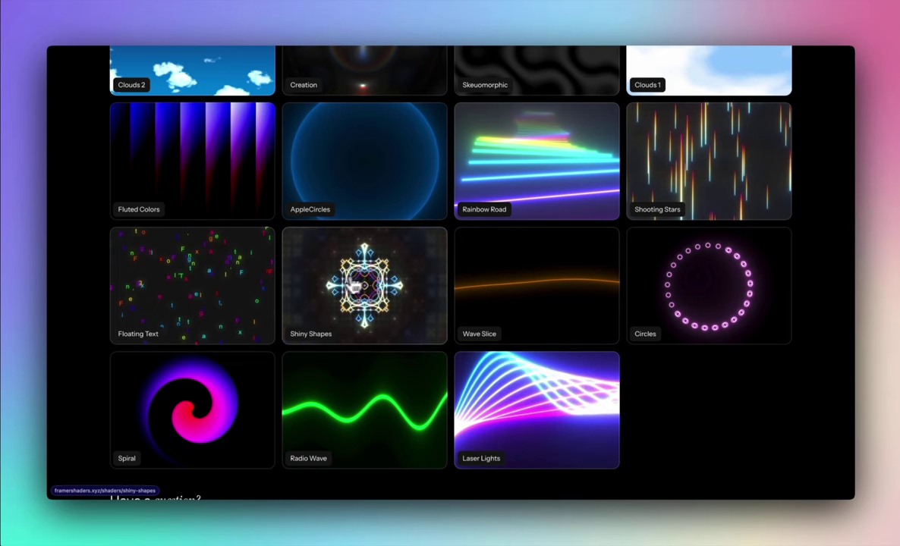
pyautogui.scroll(-1, 360, 378)
pyautogui.scroll(-1, 361, 377)
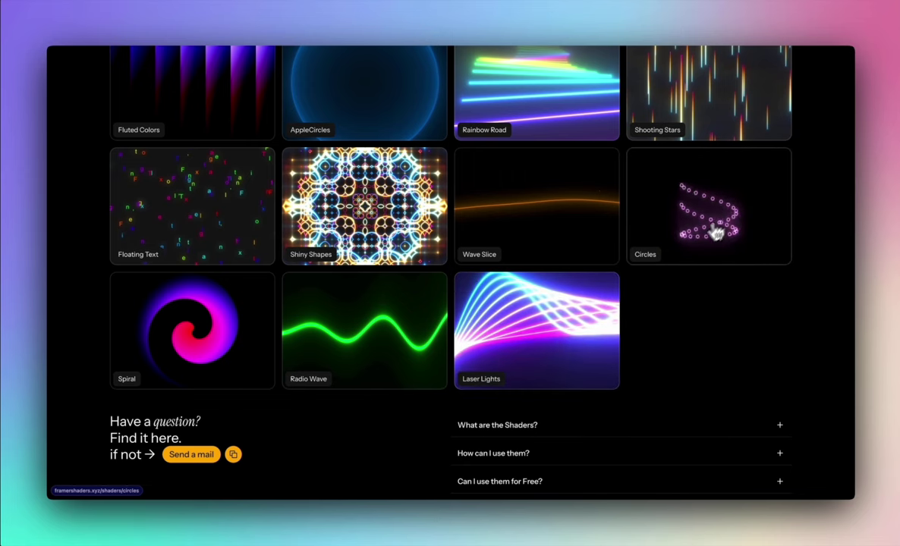
pyautogui.scroll(1, 678, 203)
pyautogui.scroll(5, 676, 201)
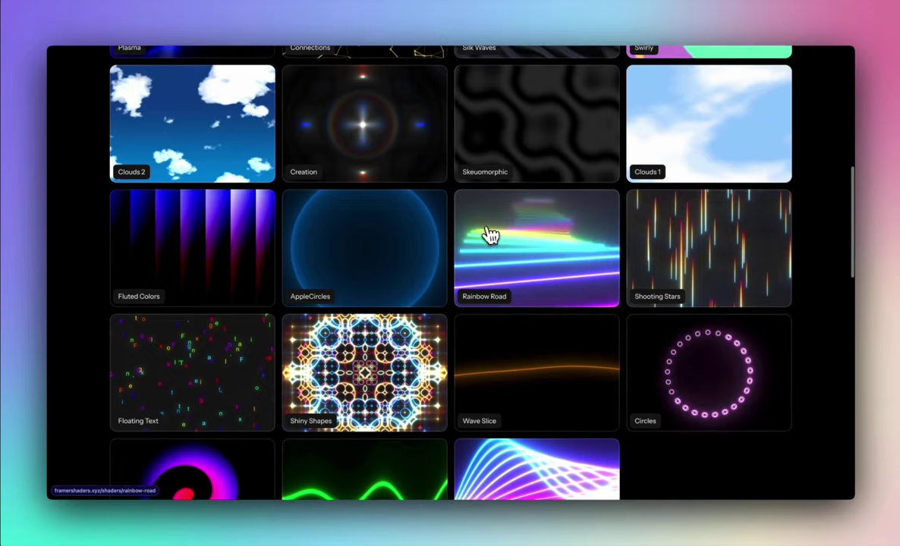
pyautogui.scroll(4, 486, 233)
pyautogui.scroll(3, 485, 233)
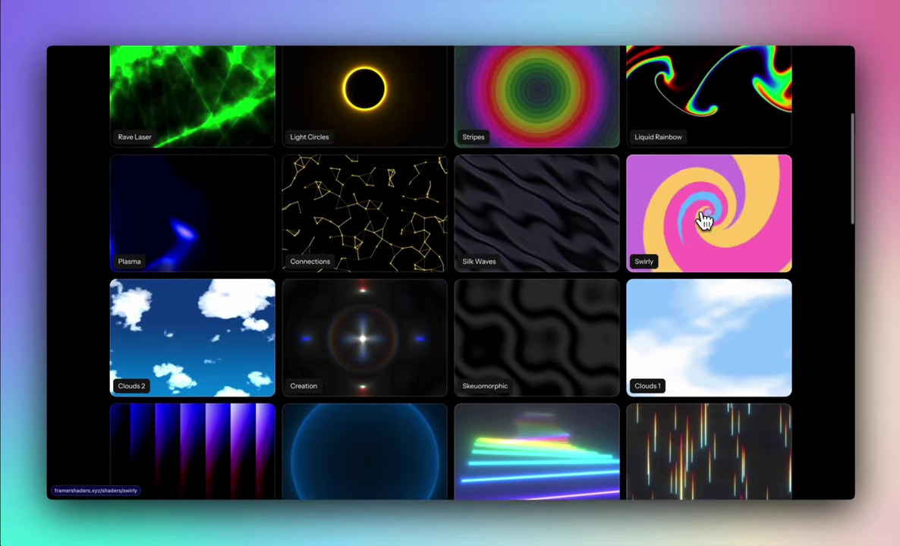
pyautogui.scroll(3, 703, 217)
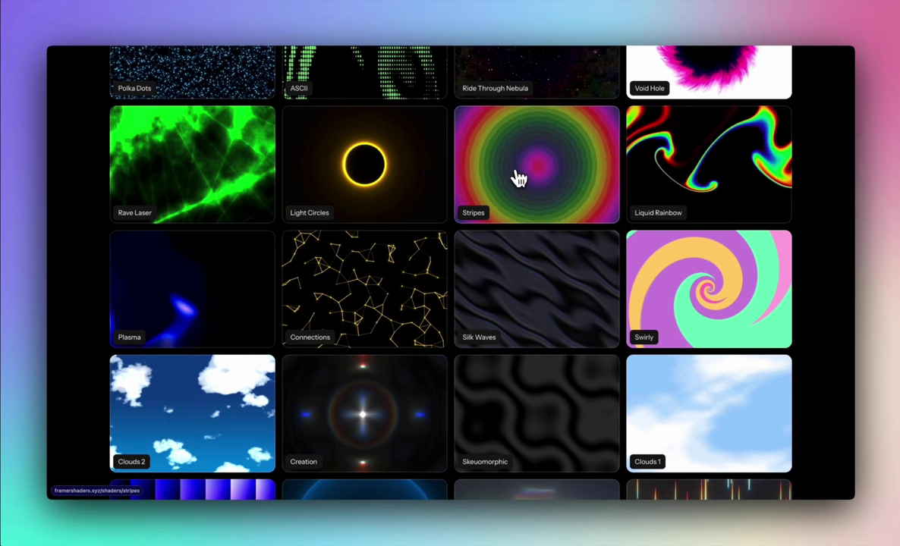
pyautogui.scroll(3, 488, 177)
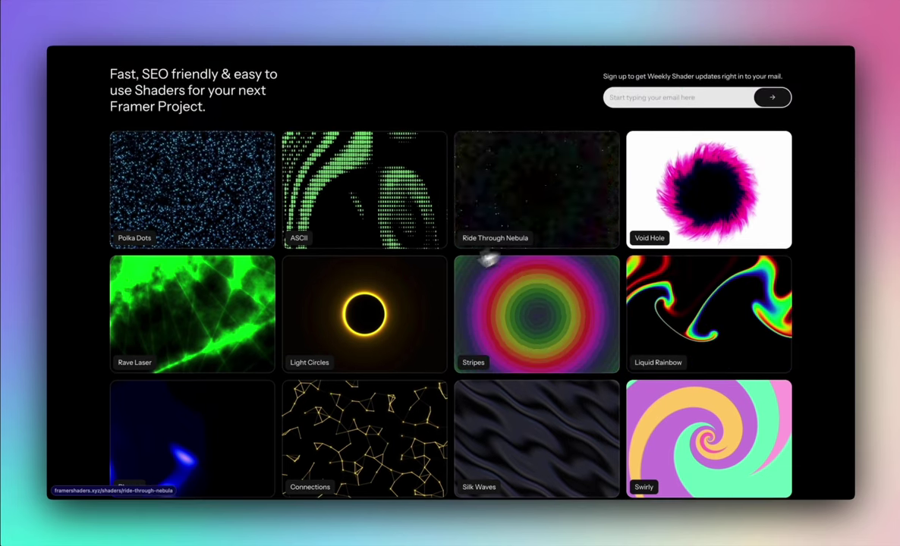
# - Find the Fluted Colors shader in the library, open its page and copy the shader
pyautogui.scroll(-5, 431, 285)
pyautogui.scroll(-8, 431, 286)
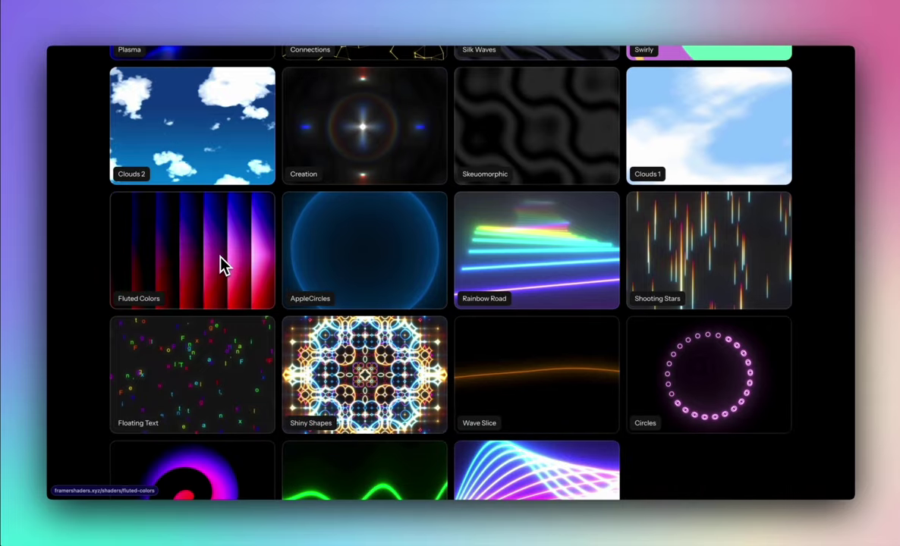
pyautogui.click(220, 258)
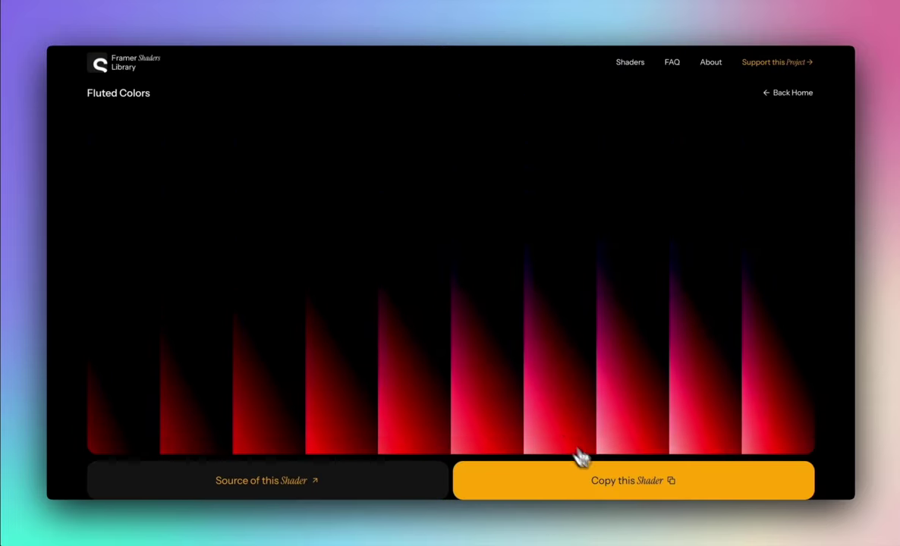
pyautogui.click(629, 490)
pyautogui.scroll(-1, 629, 492)
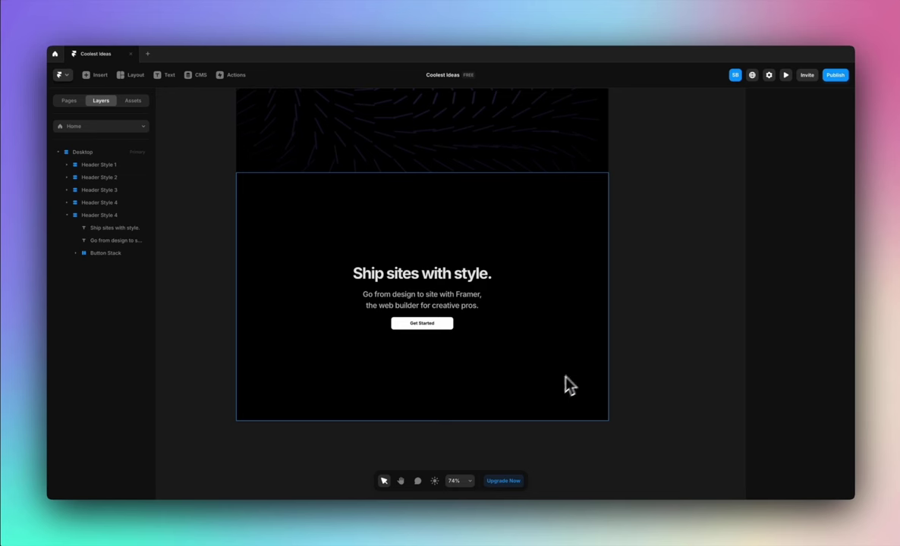
# - Switch back to Framer, paste the Fluted Colors shader into the last header section and set its position type to Absolute
pyautogui.click(572, 365)
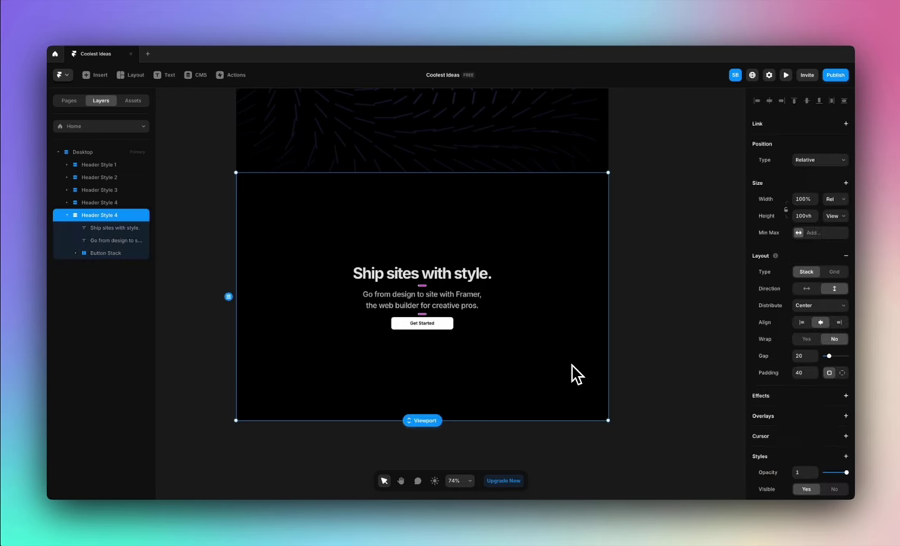
pyautogui.hotkey('ctrl', 'v')
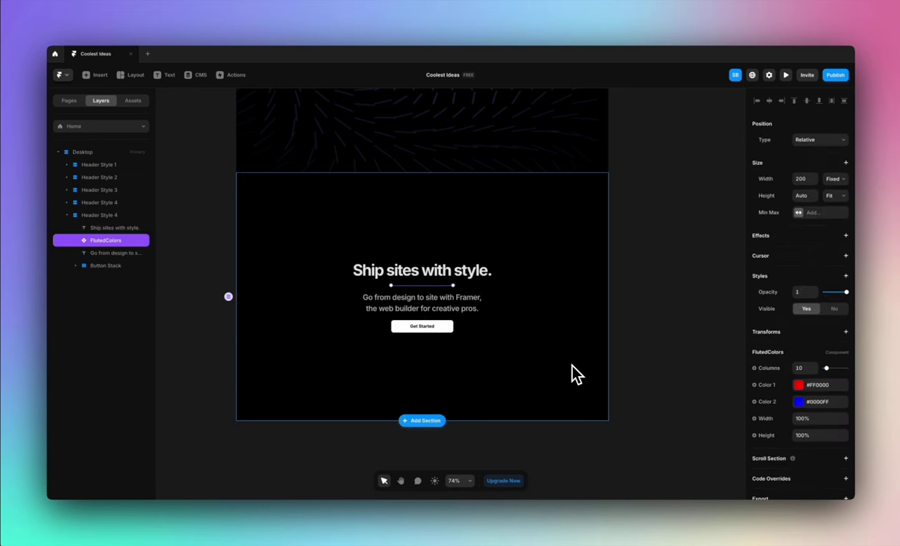
pyautogui.click(817, 141)
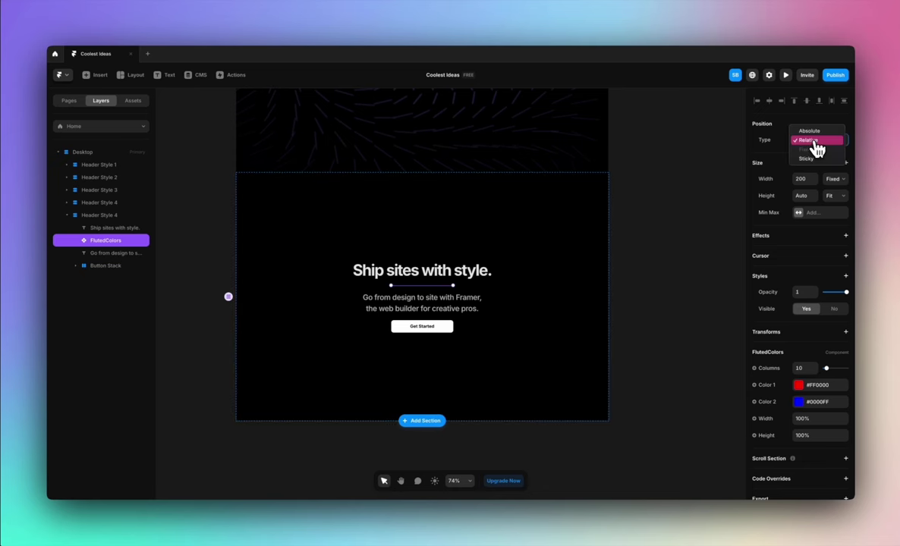
pyautogui.click(812, 131)
# - Size the FlutedColors component to Relative 100% height and Relative 100% width
pyautogui.click(834, 258)
pyautogui.click(838, 245)
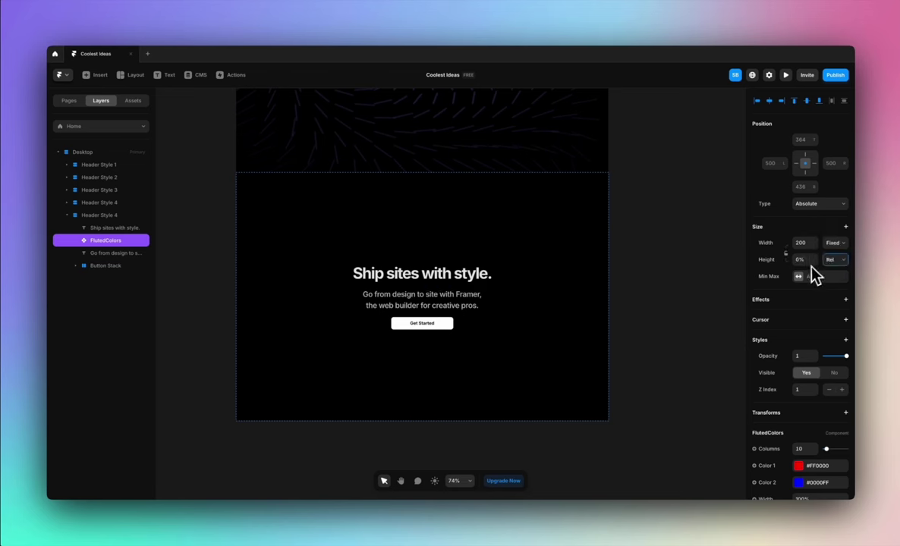
pyautogui.write('100')
pyautogui.press('Return')
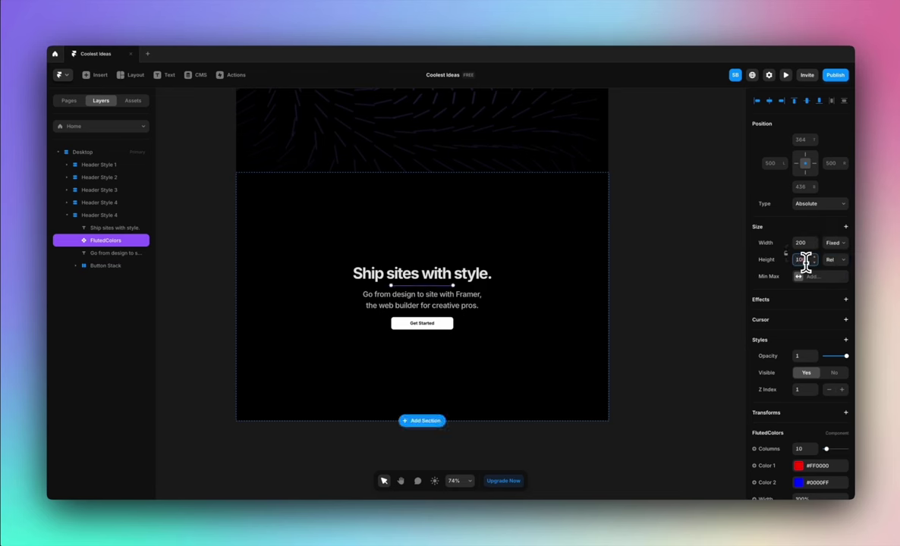
pyautogui.click(834, 243)
pyautogui.click(835, 252)
pyautogui.click(803, 243)
pyautogui.write('10')
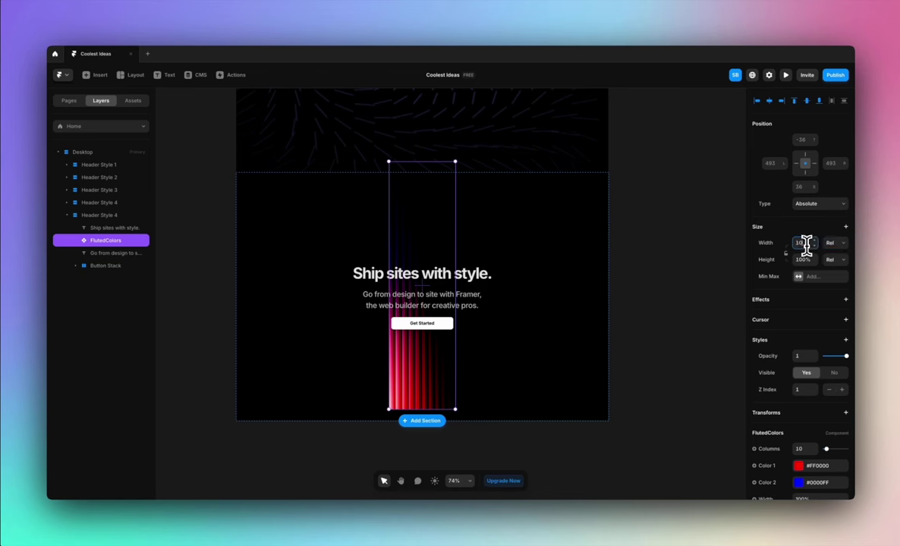
pyautogui.write('0')
pyautogui.press('Return')
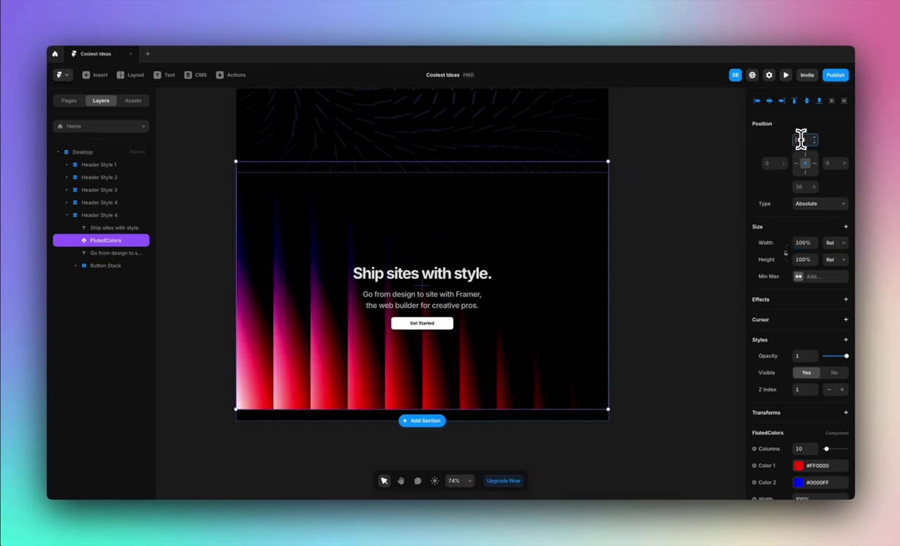
# - Set the FlutedColors component's top offset to 0 so it fills the header section
pyautogui.write('0')
pyautogui.press('Return')
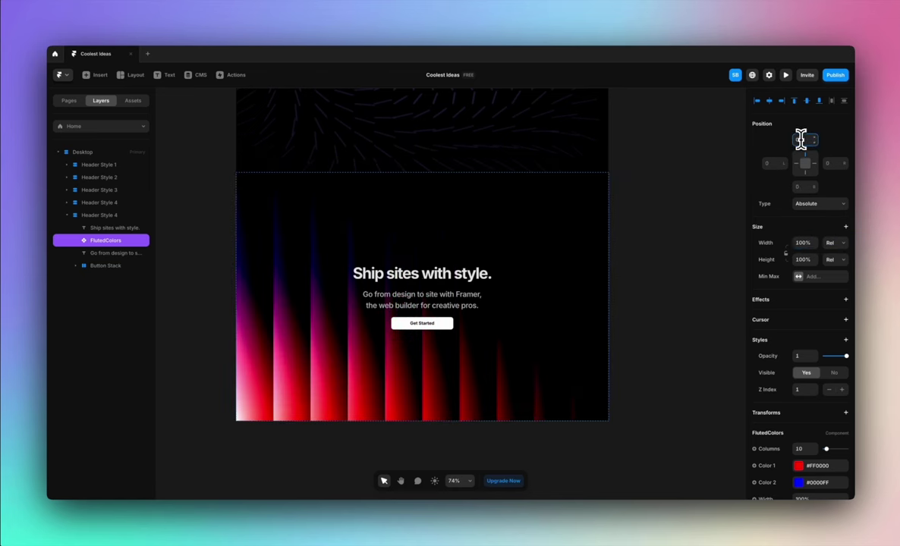
pyautogui.write('0')
pyautogui.press('Return')
pyautogui.click(666, 242)
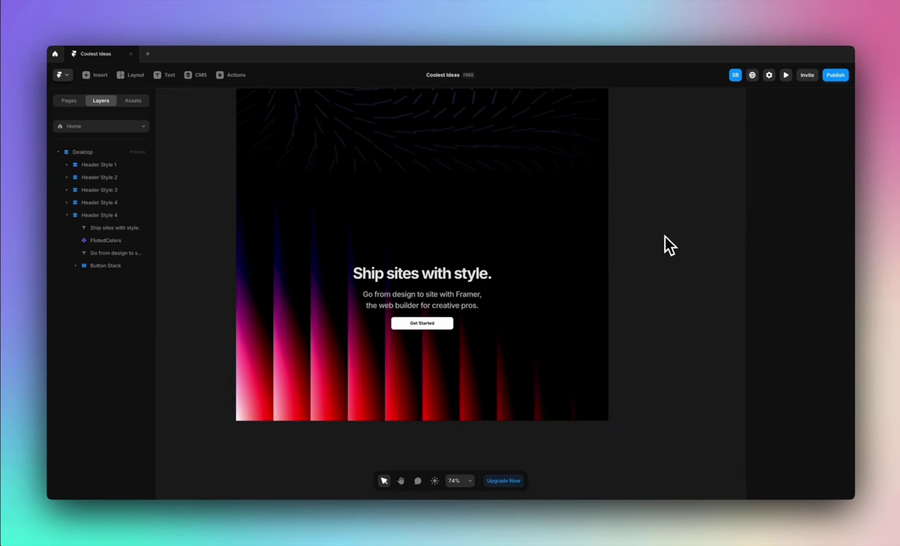
# - Set the FlutedColors component's Columns to 13
pyautogui.click(484, 372)
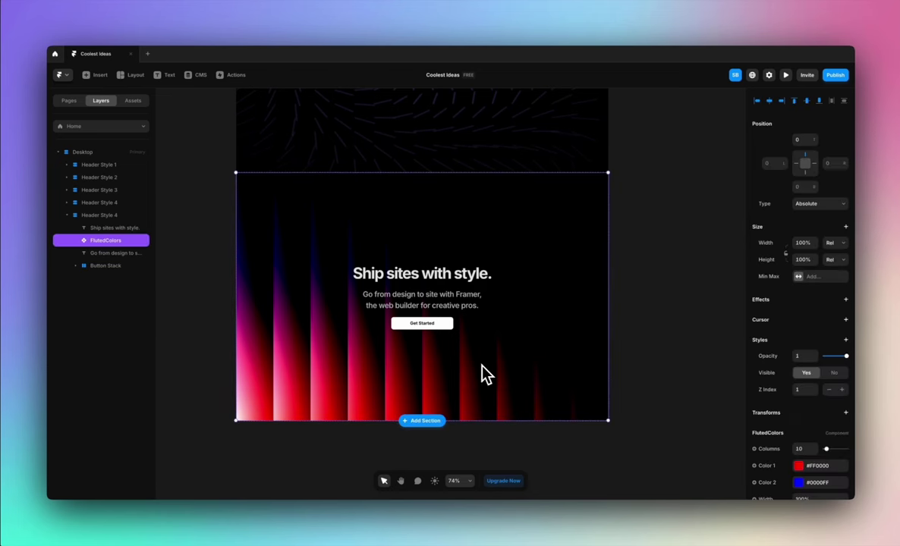
pyautogui.scroll(-3, 768, 470)
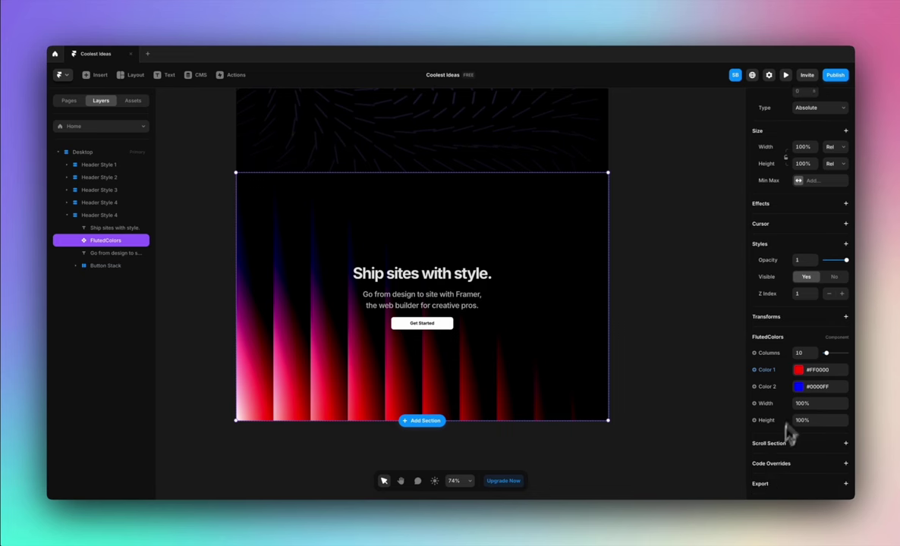
pyautogui.moveTo(830, 358)
pyautogui.mouseDown()
pyautogui.moveTo(839, 359)
pyautogui.moveTo(832, 363)
pyautogui.mouseUp()
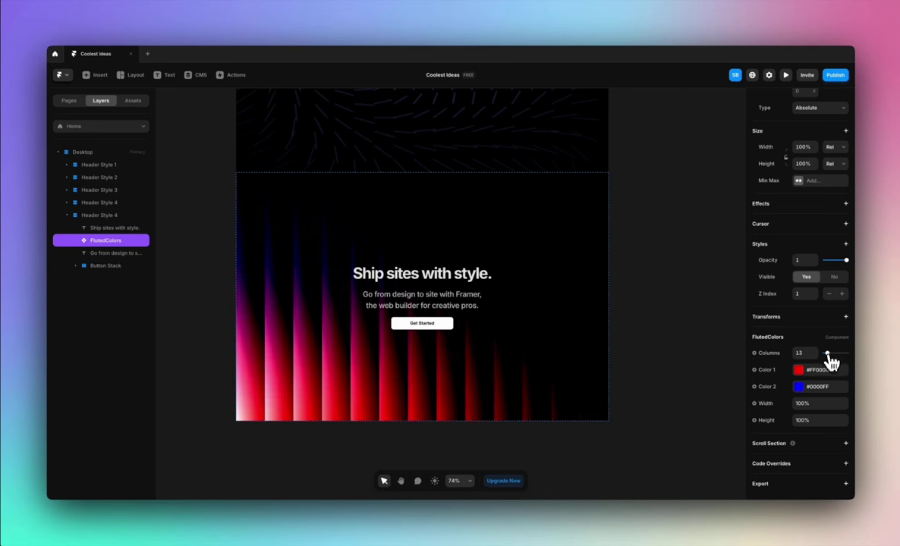
# - Set the FlutedColors component's Color 1 to #6912FF and its Color 2 to #2E4547
pyautogui.click(806, 372)
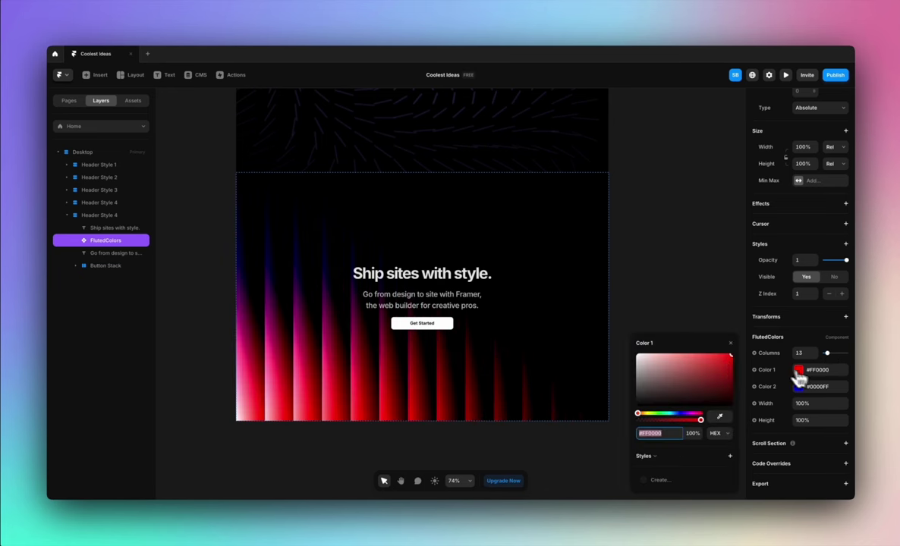
pyautogui.click(685, 414)
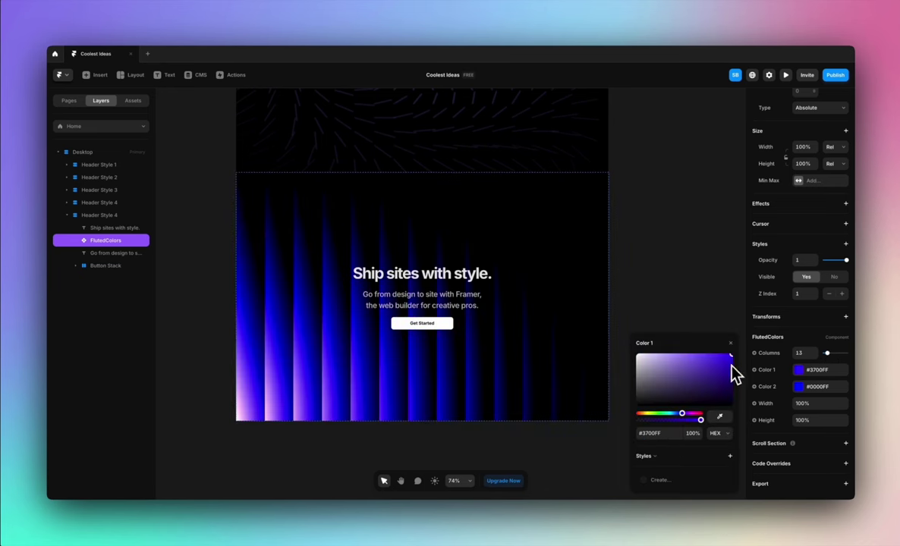
pyautogui.moveTo(731, 356); pyautogui.dragTo(726, 355)
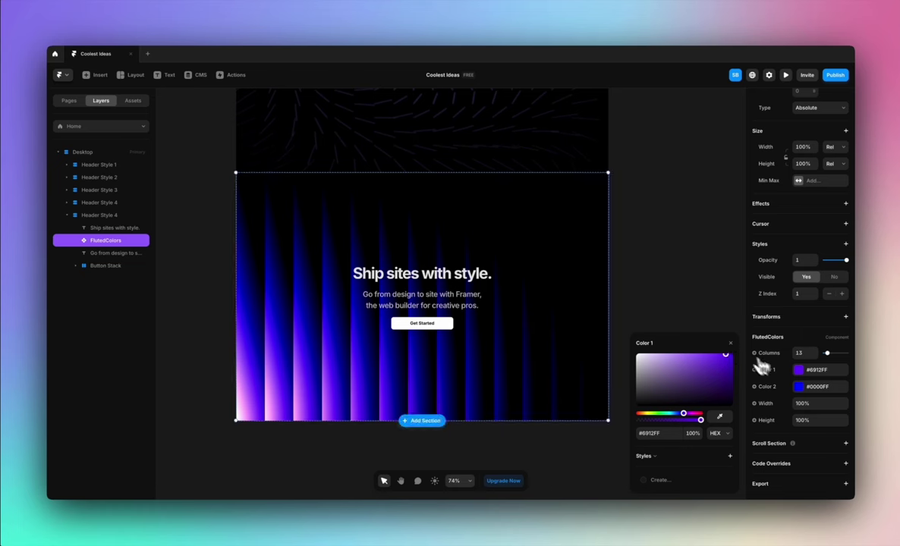
pyautogui.click(800, 388)
pyautogui.moveTo(681, 413); pyautogui.dragTo(672, 420)
pyautogui.moveTo(707, 382); pyautogui.dragTo(673, 402)
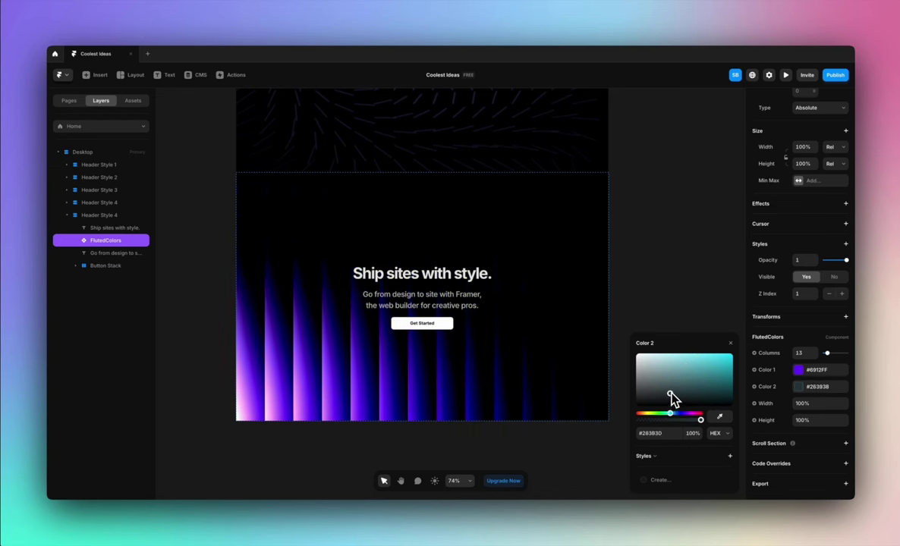
pyautogui.click(671, 308)
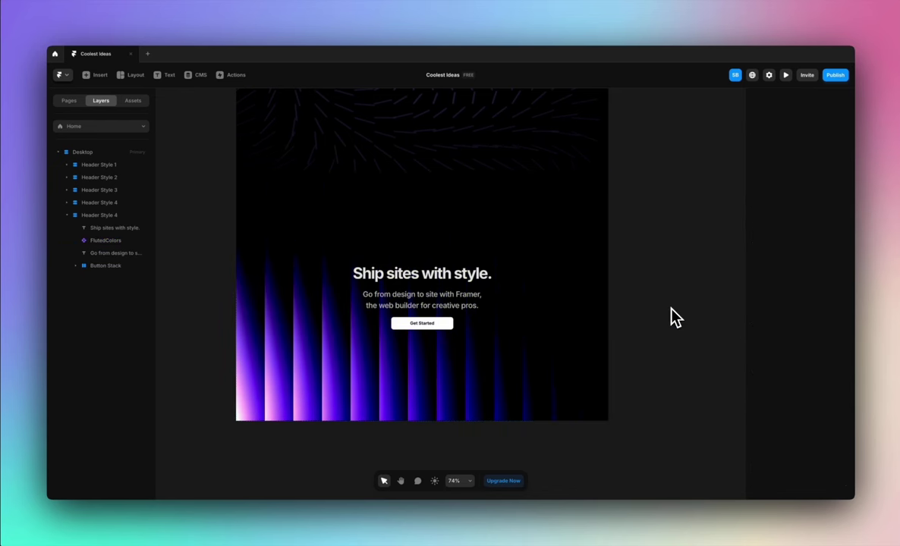
# - Preview the Desktop page, look through all header sections, widen the preview to 1752 px and return to the canvas
pyautogui.hotkey('shift', '1')
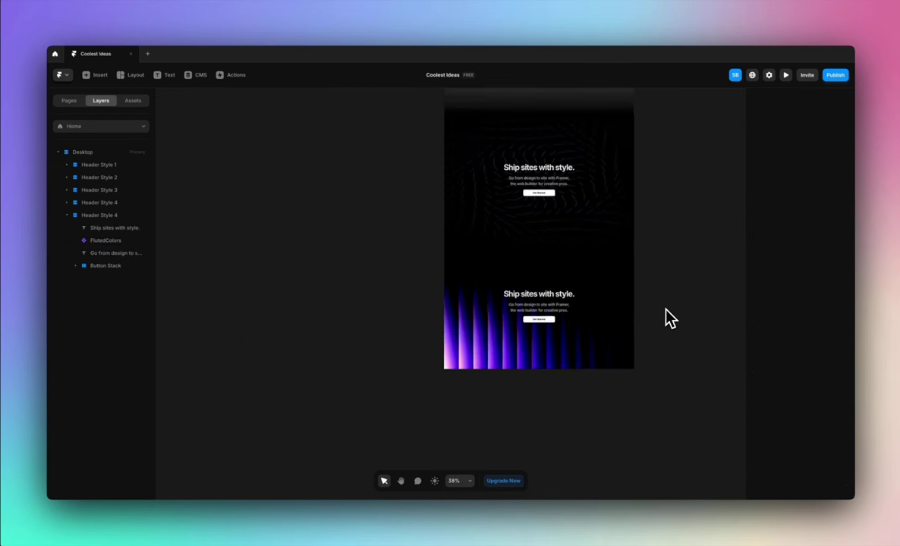
pyautogui.scroll(5, 671, 319)
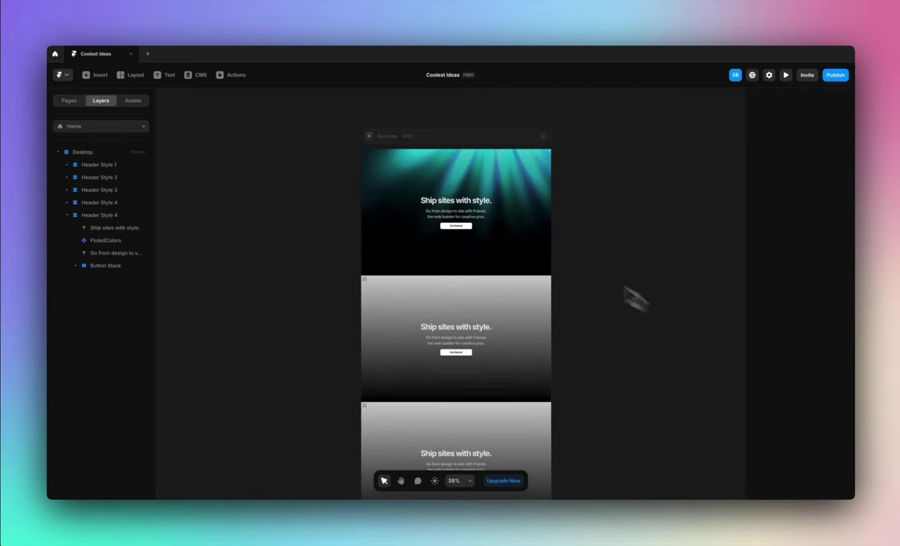
pyautogui.click(370, 137)
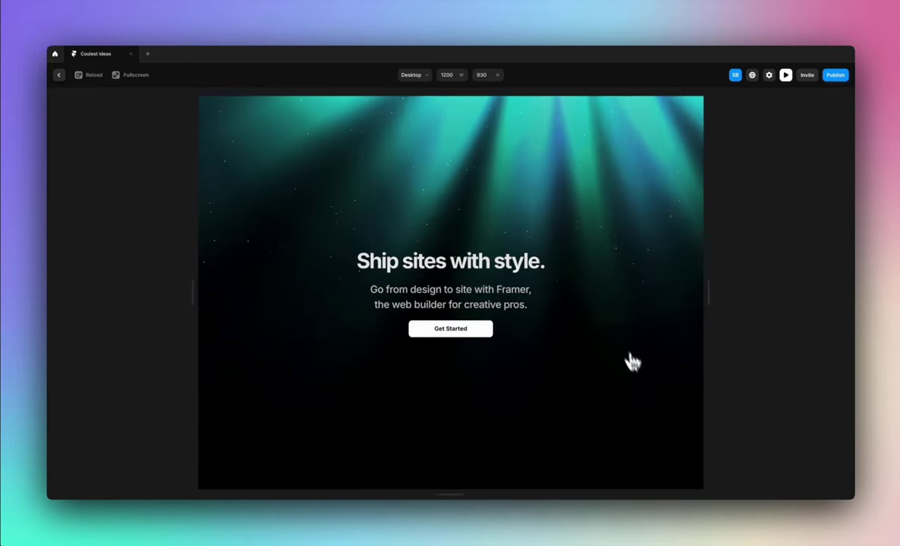
pyautogui.scroll(-10, 641, 377)
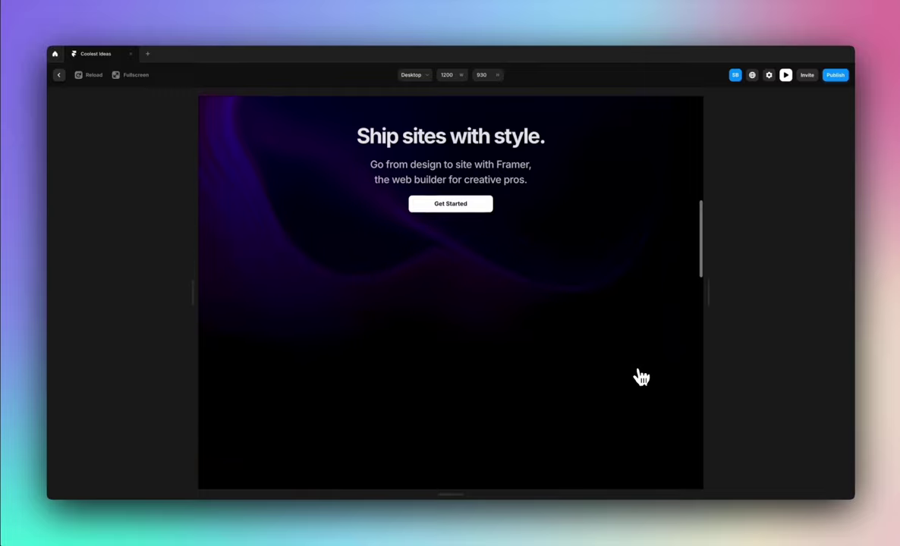
pyautogui.scroll(-10, 641, 377)
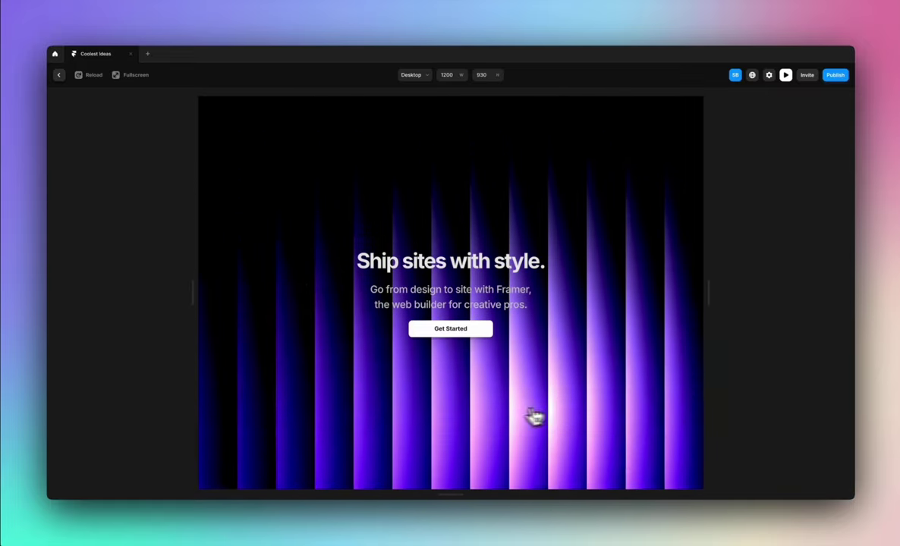
pyautogui.moveTo(713, 292); pyautogui.dragTo(823, 295)
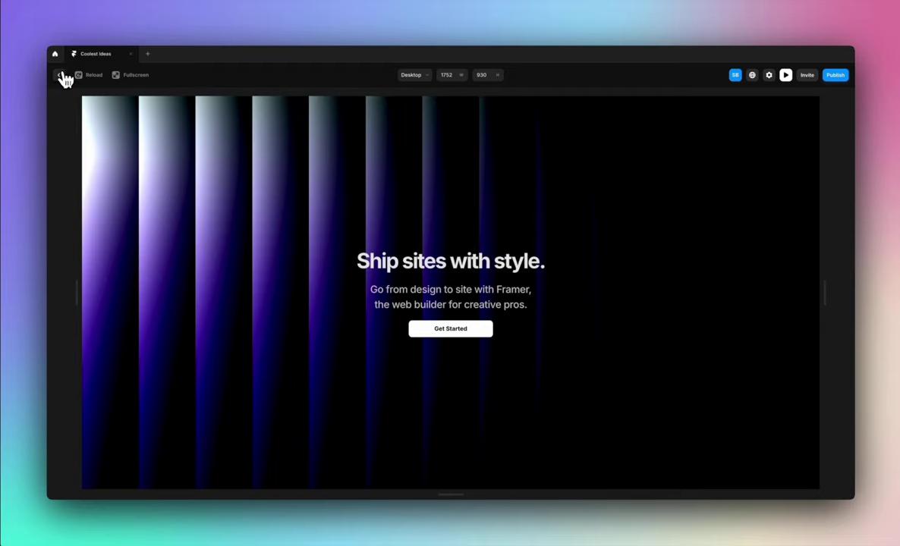
pyautogui.click(59, 75)
pyautogui.scroll(-8, 599, 393)
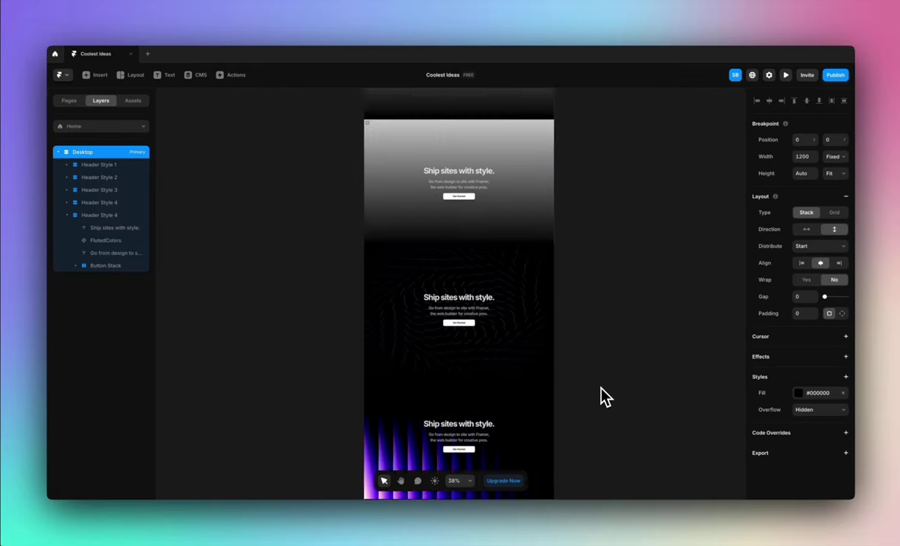
pyautogui.scroll(5, 474, 338)
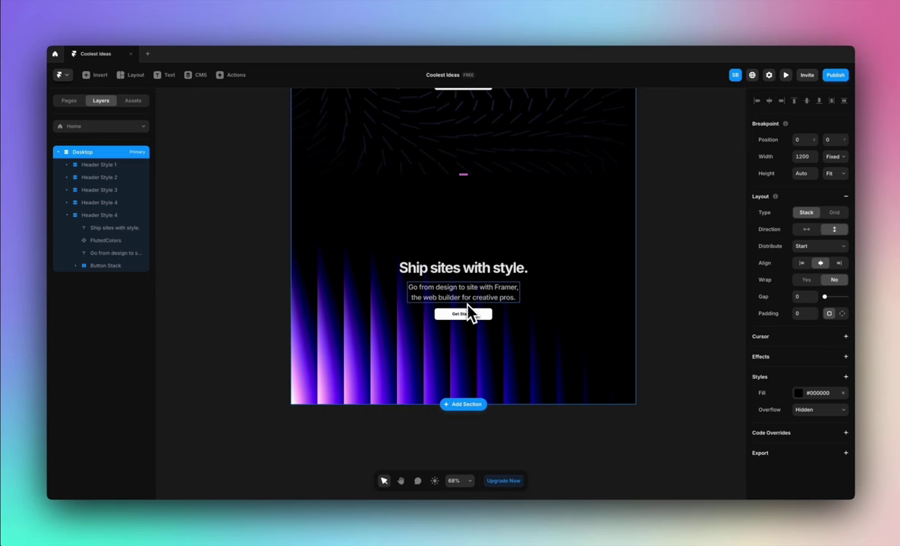
pyautogui.click(491, 316)
pyautogui.keyDown('shift'); pyautogui.click(507, 285); pyautogui.keyUp('shift')
pyautogui.keyDown('shift'); pyautogui.click(514, 274); pyautogui.keyUp('shift')
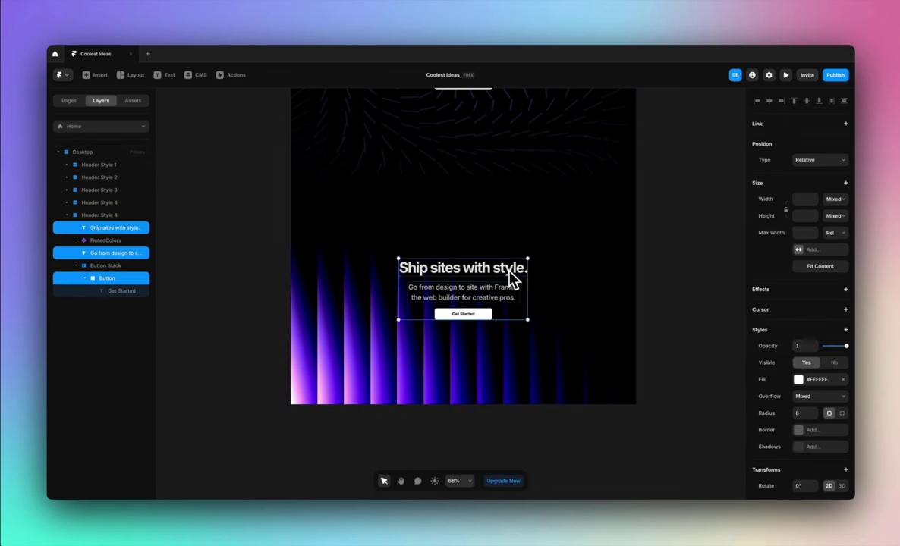
pyautogui.rightClick(514, 277)
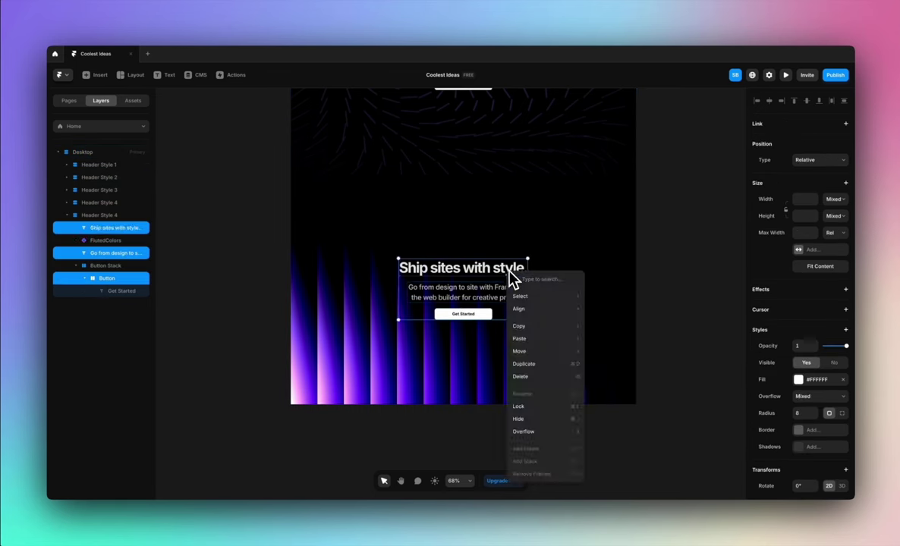
pyautogui.press('Escape')
# - Move FlutedColors above the heading in the last header section's layer order and wrap the heading, subtitle and Button Stack in a stack
pyautogui.click(112, 241)
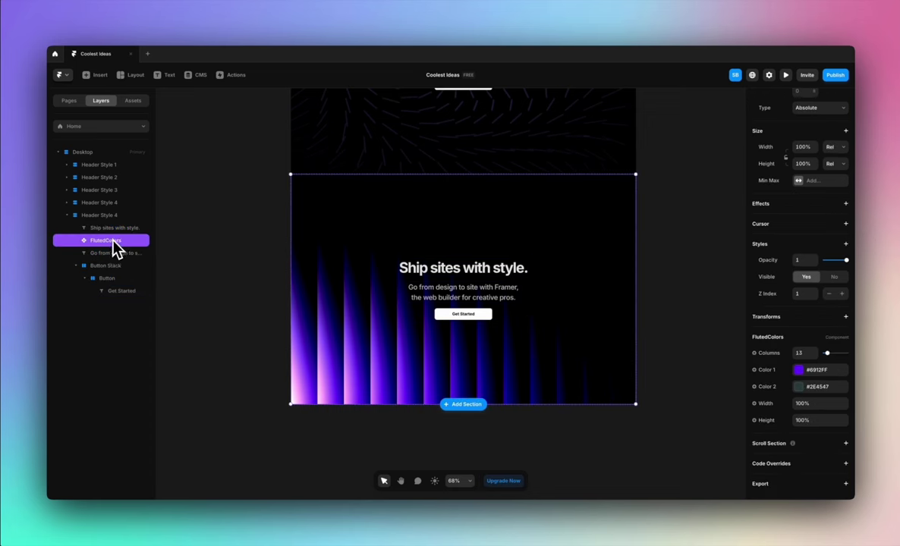
pyautogui.moveTo(112, 242); pyautogui.dragTo(113, 225)
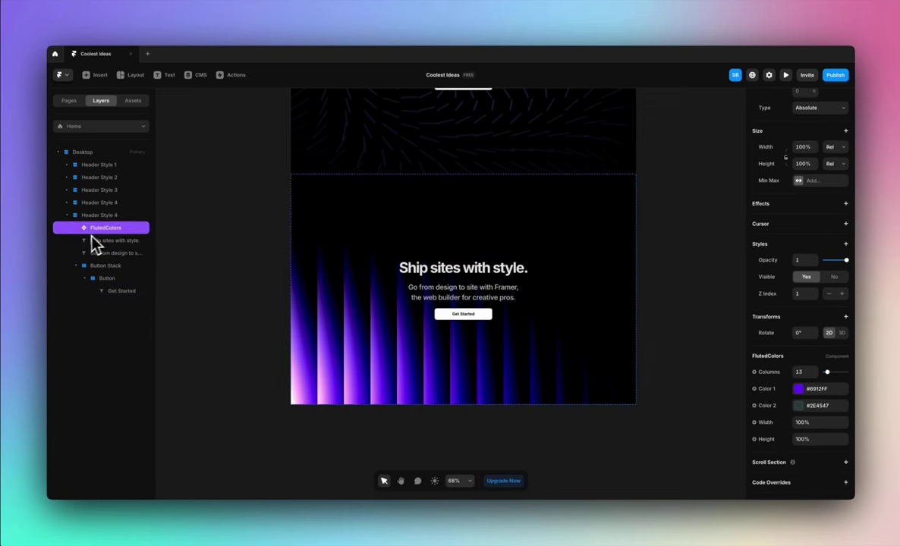
pyautogui.click(91, 241)
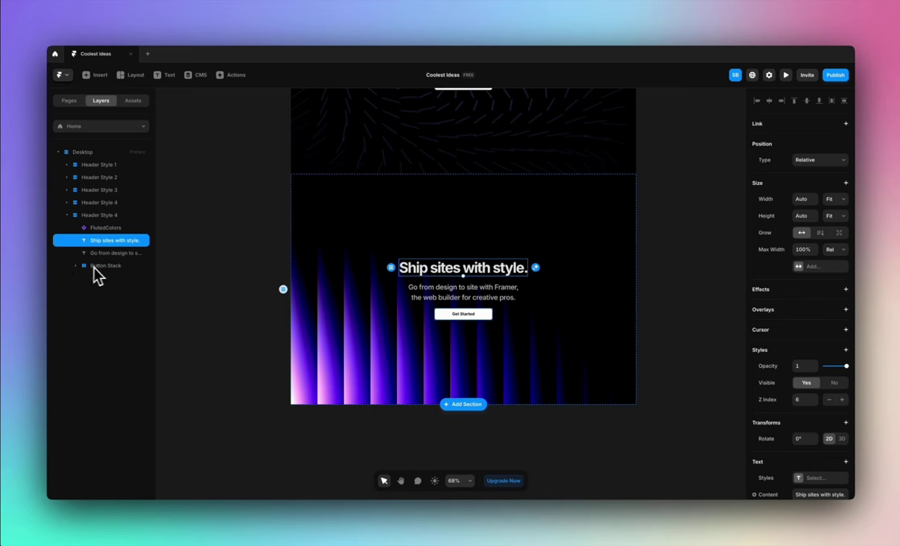
pyautogui.keyDown('shift'); pyautogui.click(96, 266); pyautogui.keyUp('shift')
pyautogui.rightClick(101, 267)
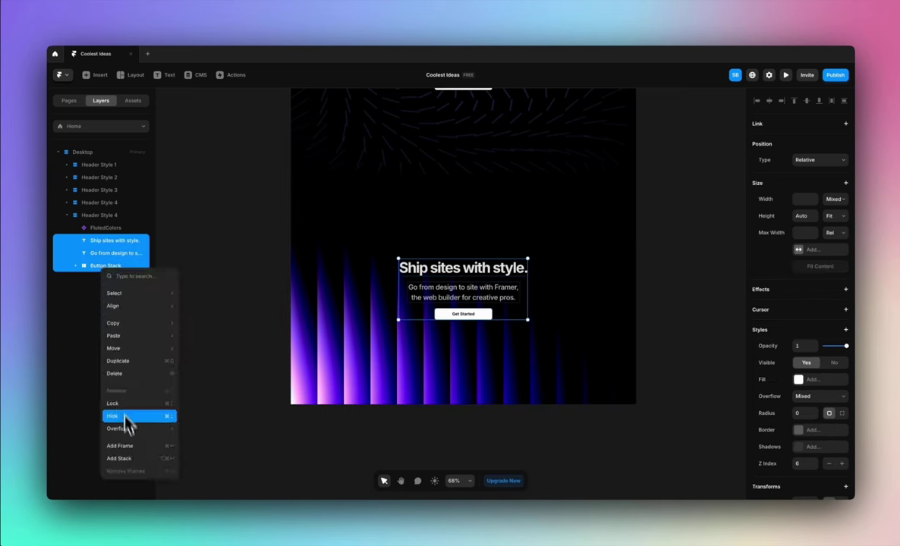
pyautogui.click(128, 459)
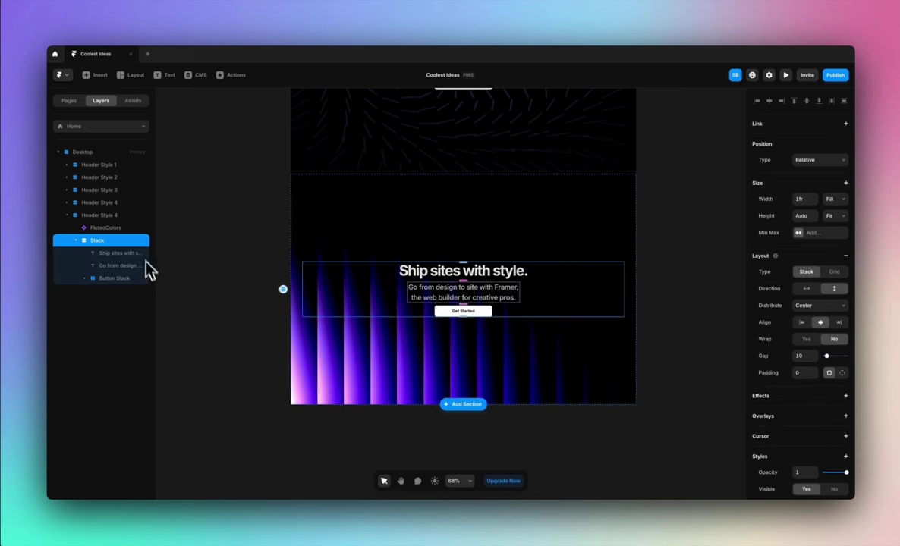
# - Rename the last header section as Header Style 5 and its new content stack as Text
pyautogui.click(114, 216)
pyautogui.doubleClick(116, 217)
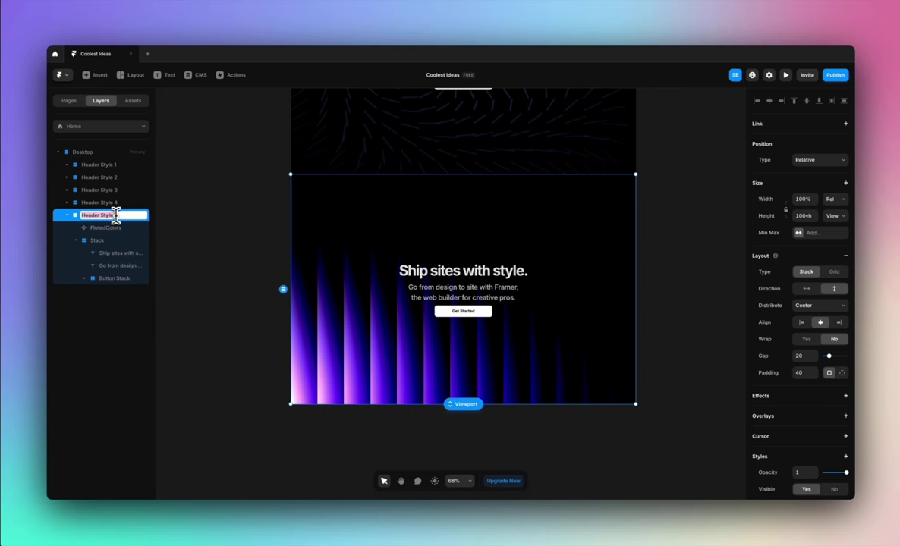
pyautogui.click(172, 256)
pyautogui.click(109, 241)
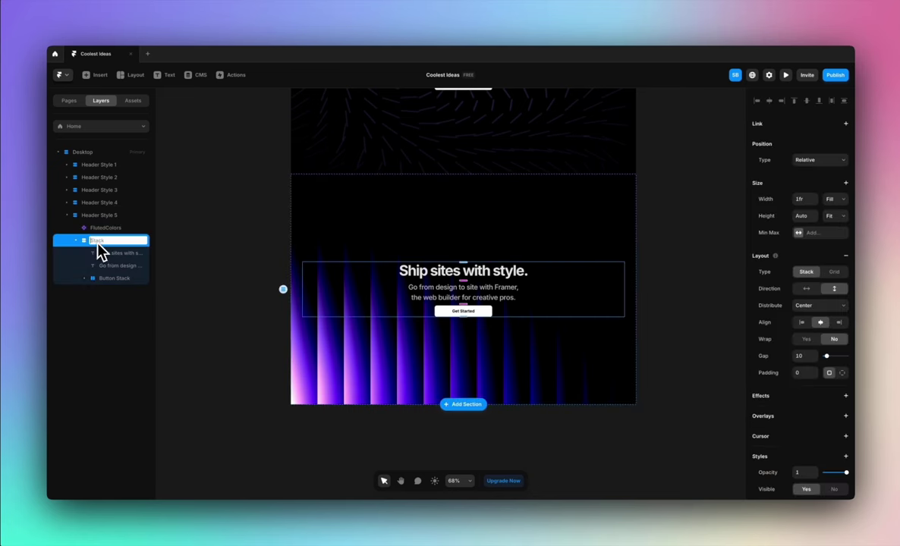
pyautogui.write('Text')
pyautogui.click(174, 256)
# - Switch the Text stack's width to Fixed and set it to 620
pyautogui.click(112, 241)
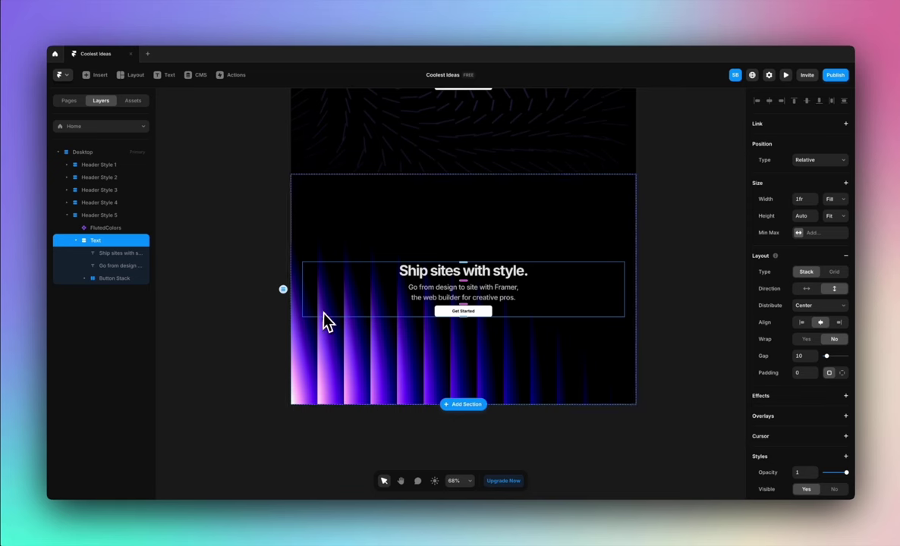
pyautogui.click(839, 200)
pyautogui.click(838, 180)
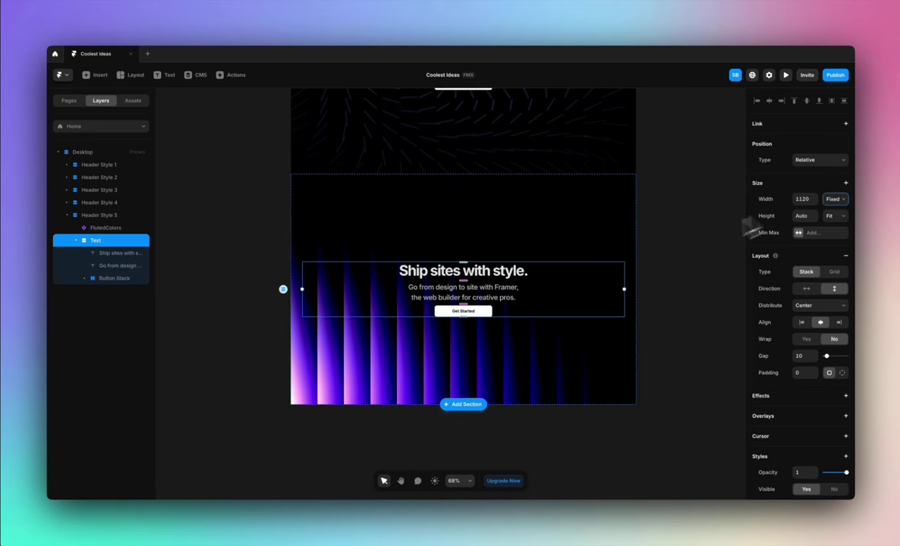
pyautogui.moveTo(625, 289); pyautogui.dragTo(481, 297)
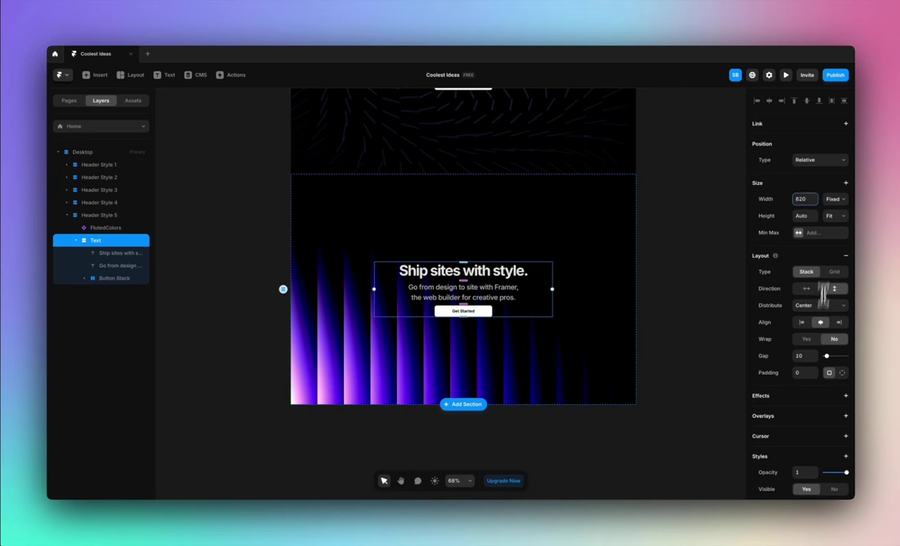
# - Give the Text stack individual padding of 80 on its upper and lower sides
pyautogui.click(841, 374)
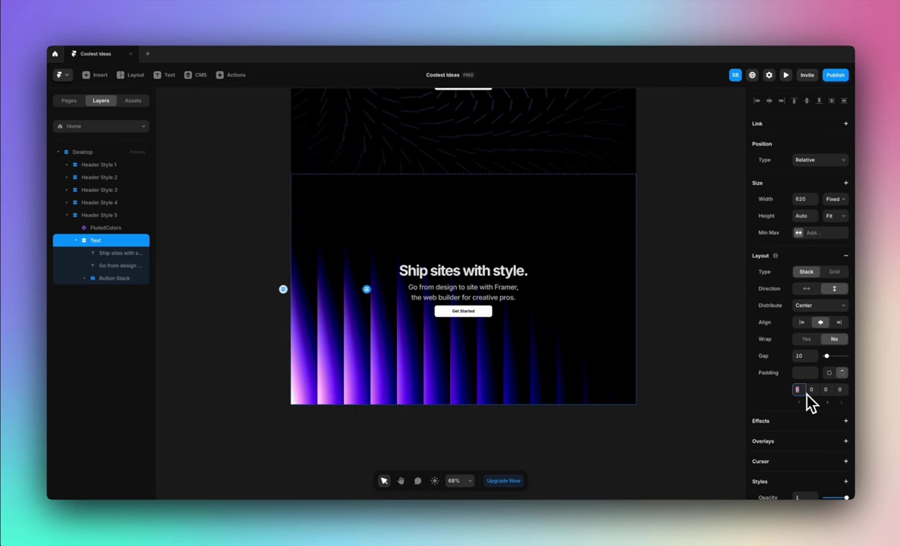
pyautogui.write('20')
pyautogui.press('Return')
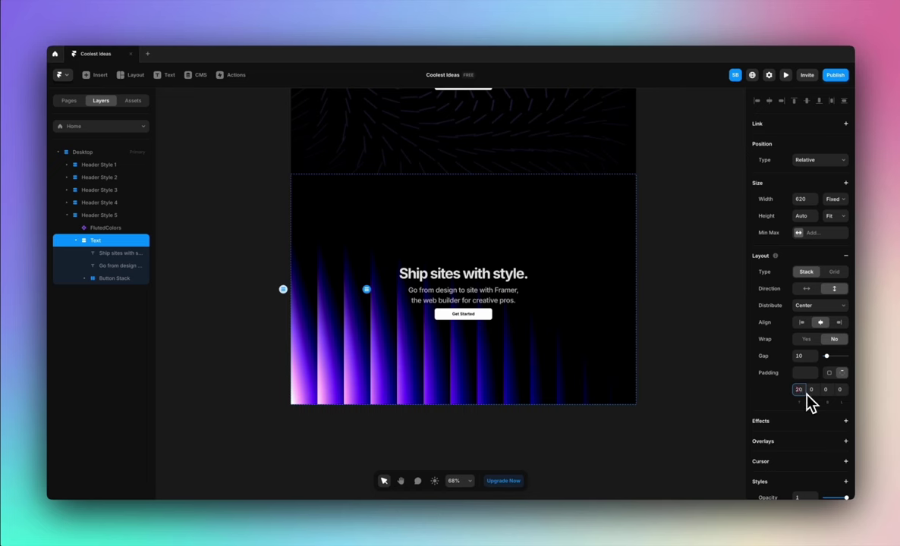
pyautogui.write('40')
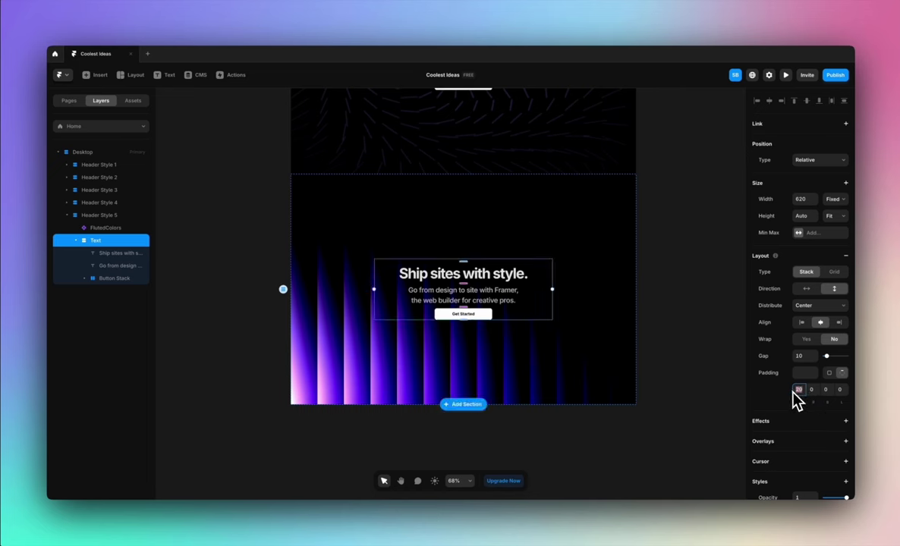
pyautogui.press('Return')
pyautogui.click(827, 389)
pyautogui.write('40')
pyautogui.press('Return')
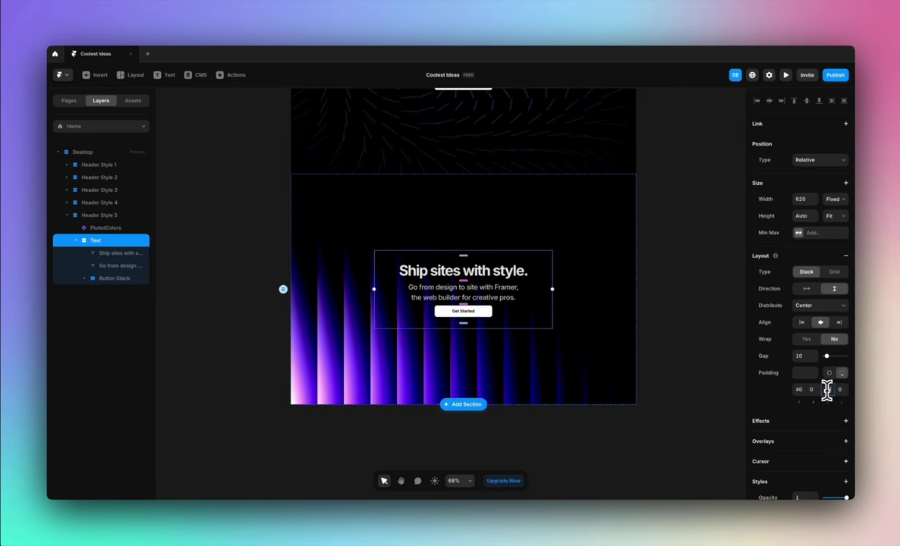
pyautogui.press('Return')
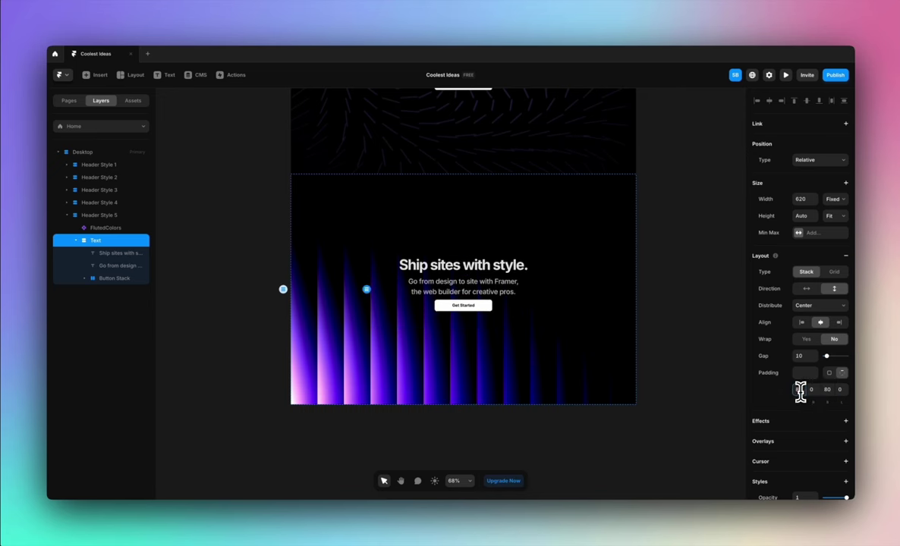
pyautogui.write('80')
pyautogui.press('Return')
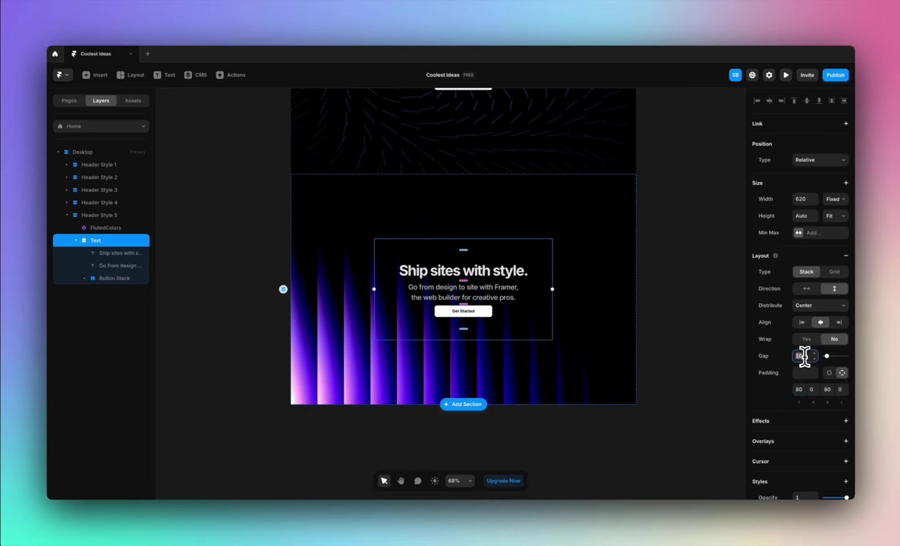
# - Try a gap of 0 for the Text stack and set it back to 10
pyautogui.write('0')
pyautogui.press('Return')
pyautogui.write('10')
pyautogui.press('Return')
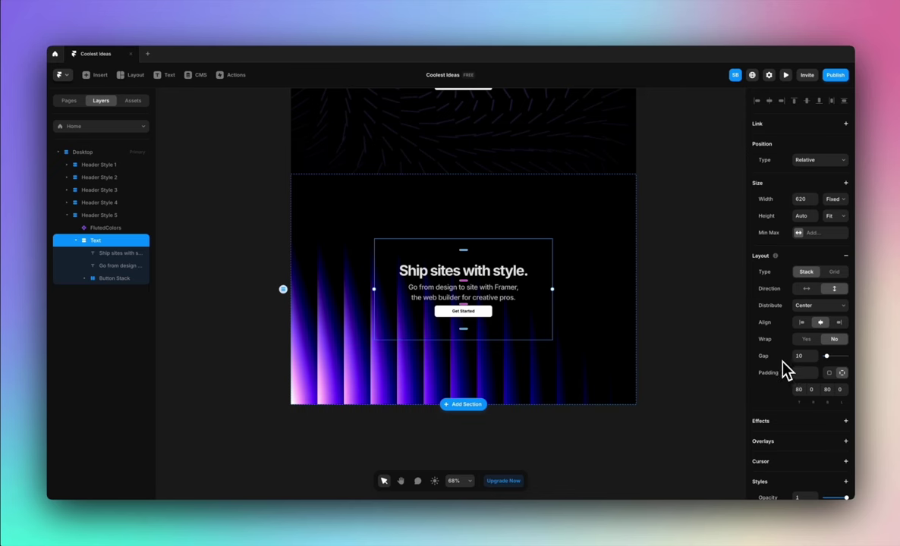
# - Set the Text stack's corner radius to 20 and give it a solid red fill of #C72222
pyautogui.scroll(-6, 786, 370)
pyautogui.click(806, 347)
pyautogui.write('20')
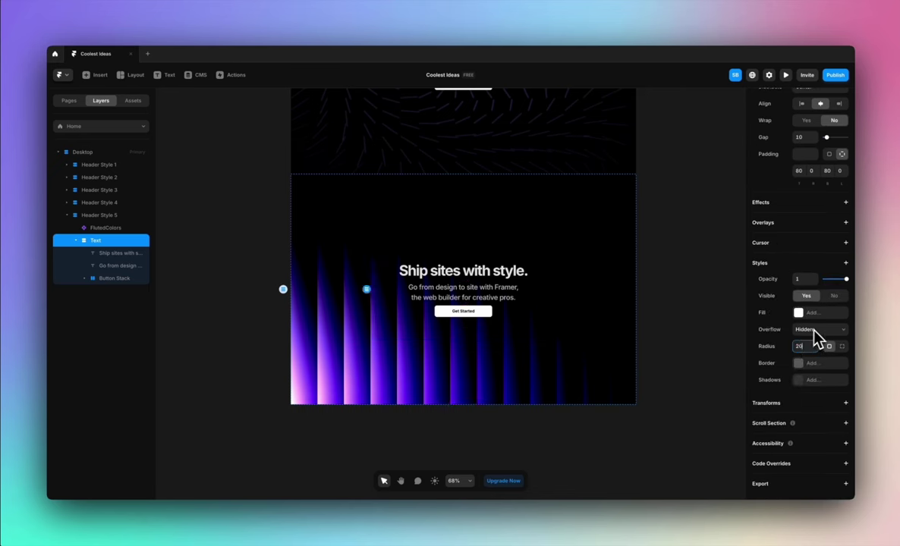
pyautogui.click(799, 313)
pyautogui.moveTo(639, 343); pyautogui.dragTo(640, 362)
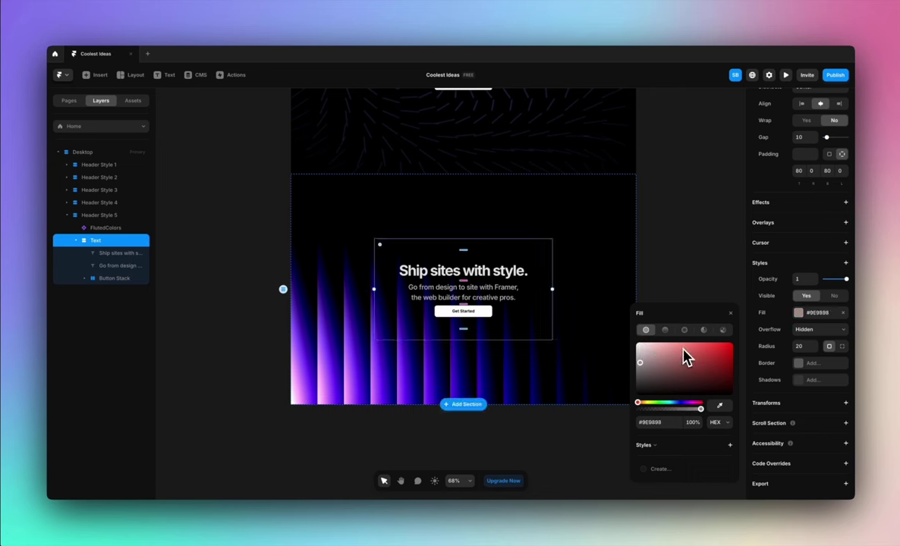
pyautogui.moveTo(641, 365); pyautogui.dragTo(716, 354)
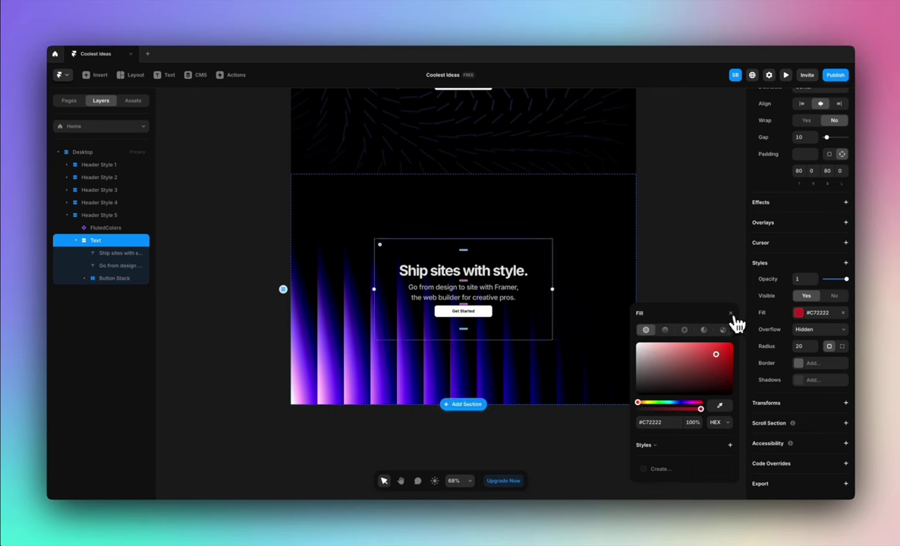
# - Add a Z Index style to the Header Style 5 Text stack and set it to 8
pyautogui.click(730, 314)
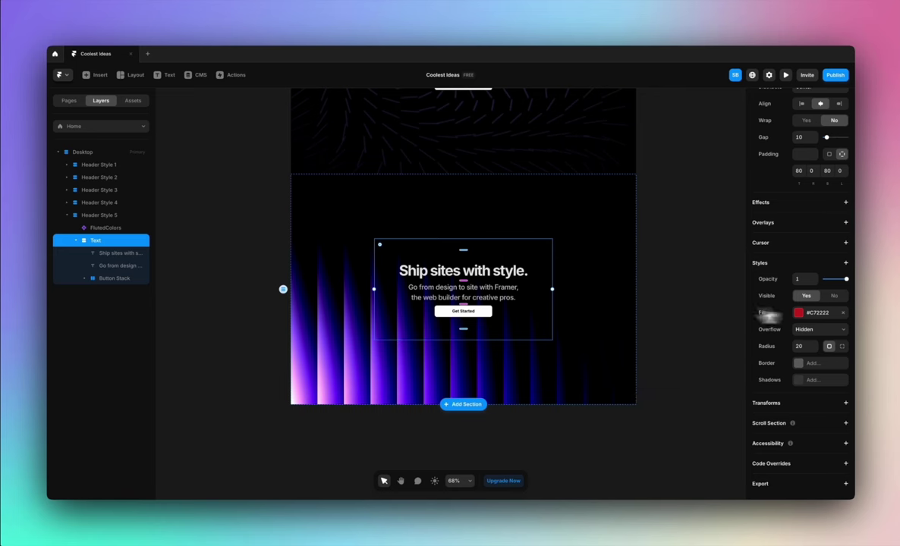
pyautogui.click(342, 295)
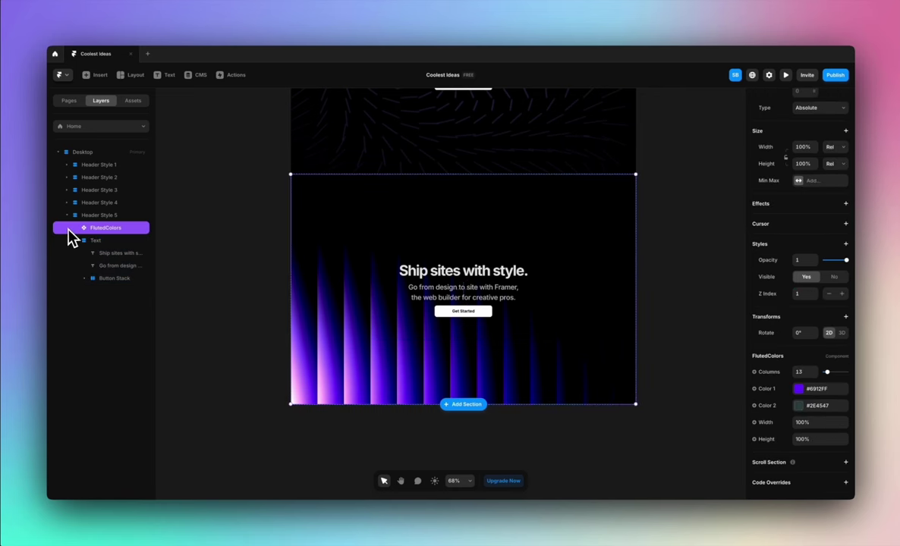
pyautogui.click(76, 240)
pyautogui.click(106, 242)
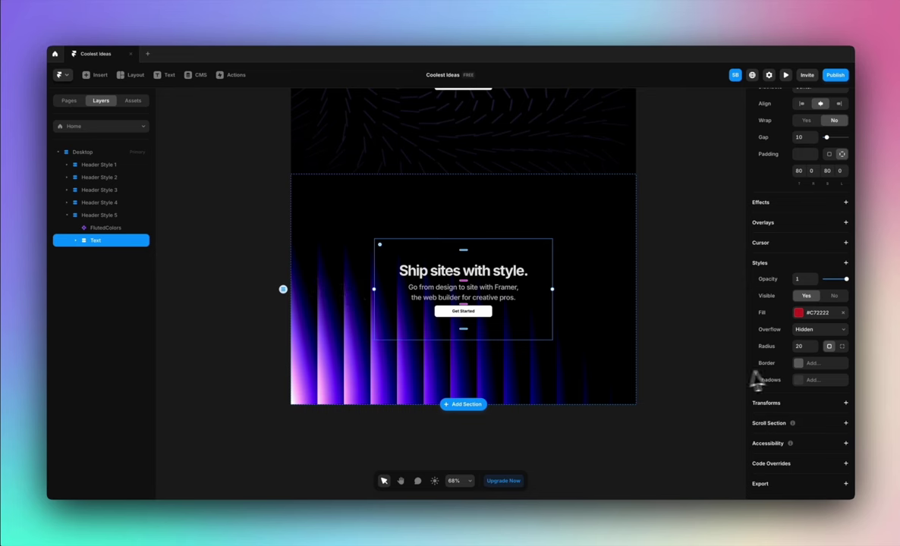
pyautogui.click(846, 263)
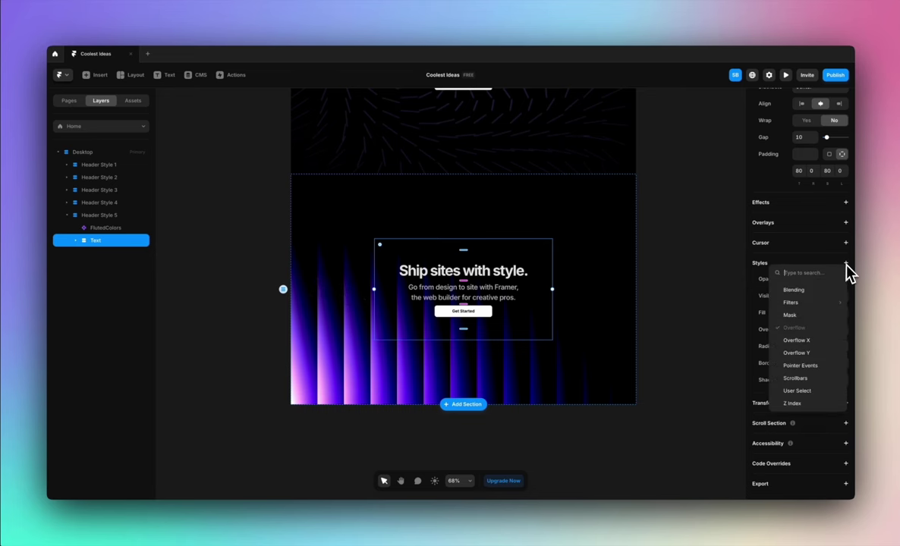
pyautogui.click(752, 381)
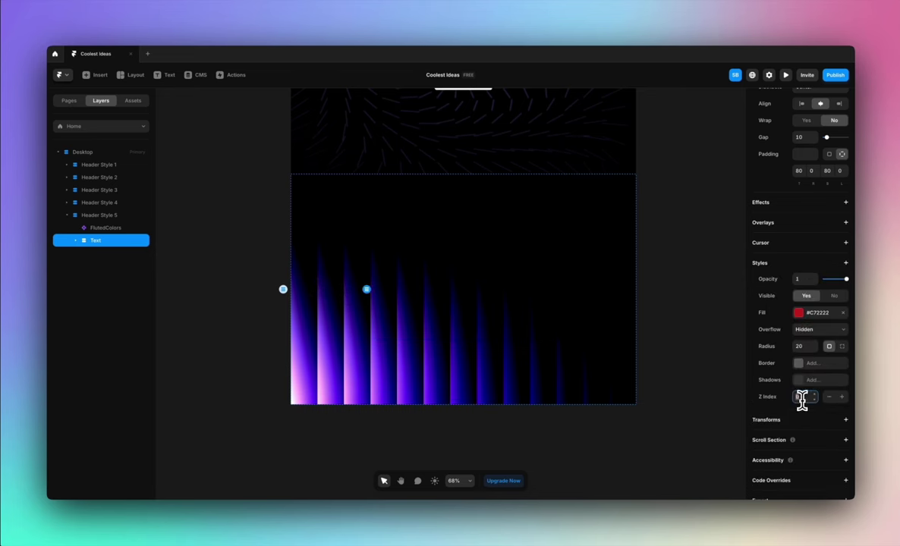
pyautogui.write('1')
pyautogui.press('Return')
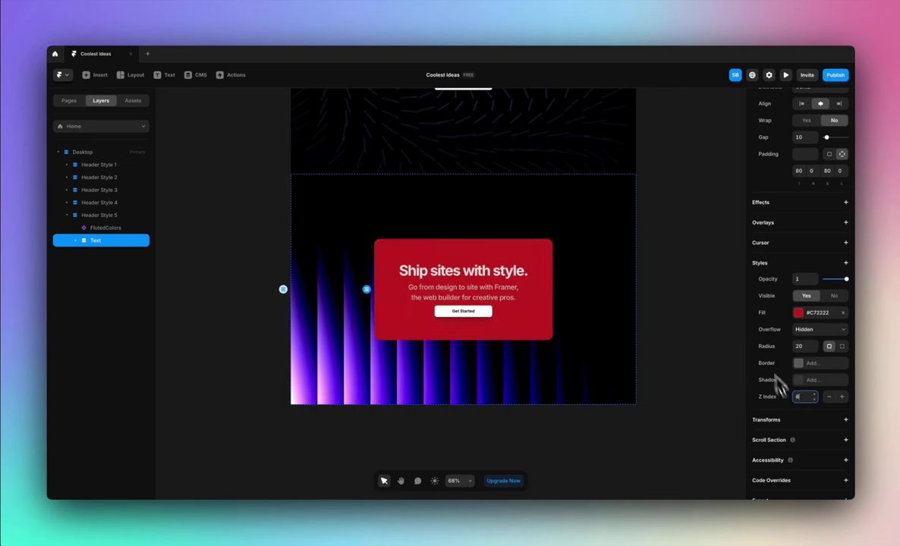
# - Change the Text stack's fill color to dark gray #1F1F1F
pyautogui.click(799, 316)
pyautogui.click(637, 345)
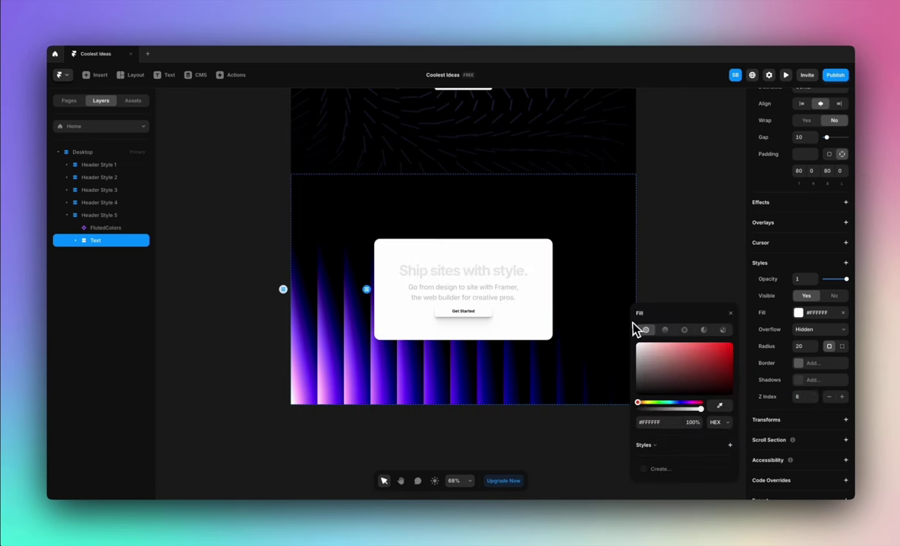
pyautogui.moveTo(638, 346)
pyautogui.mouseDown()
pyautogui.moveTo(615, 408)
pyautogui.moveTo(618, 396)
pyautogui.mouseUp()
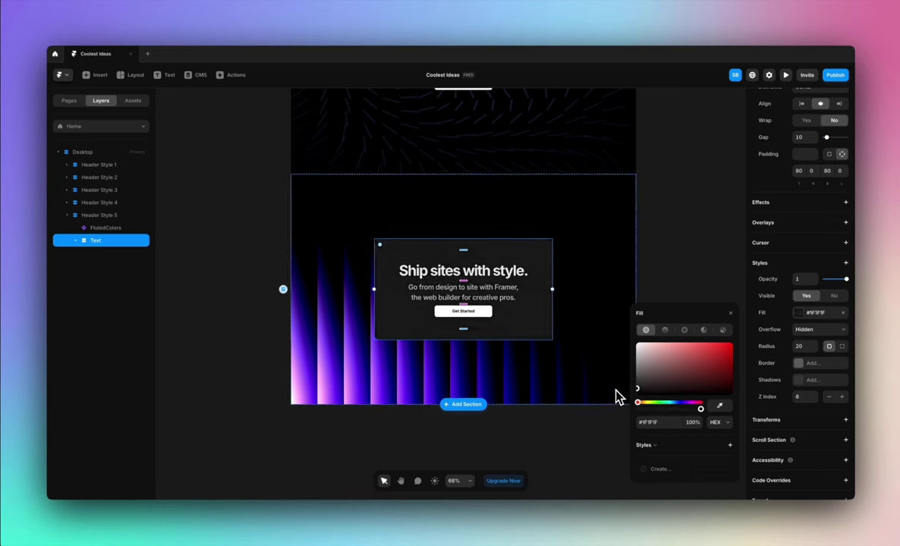
pyautogui.click(731, 312)
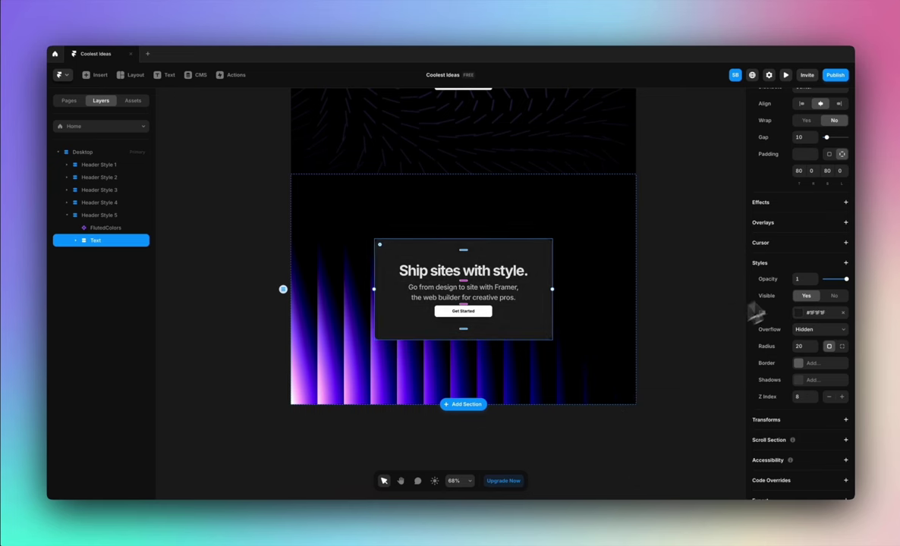
# - Add a background blur to the Text stack and raise it to 31
pyautogui.click(849, 263)
pyautogui.moveTo(798, 304)
pyautogui.click(752, 314)
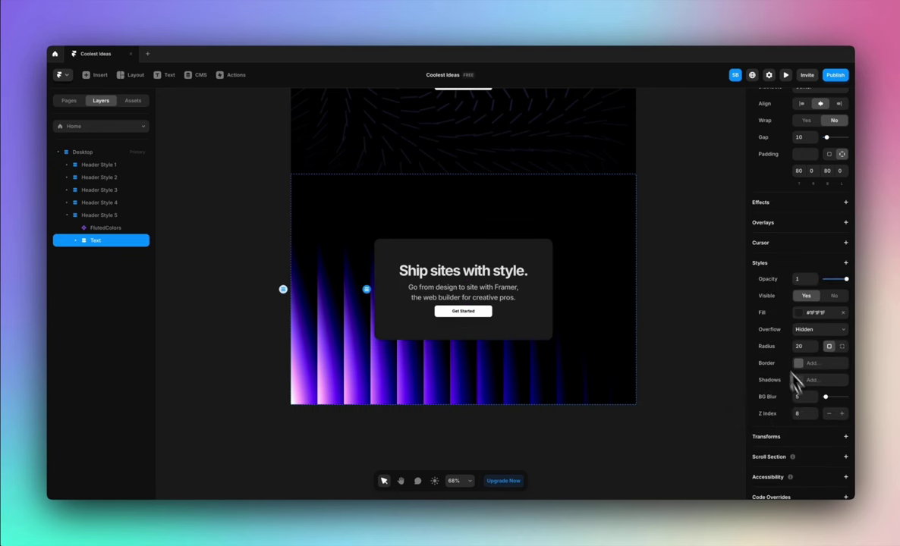
pyautogui.moveTo(826, 399); pyautogui.dragTo(834, 399)
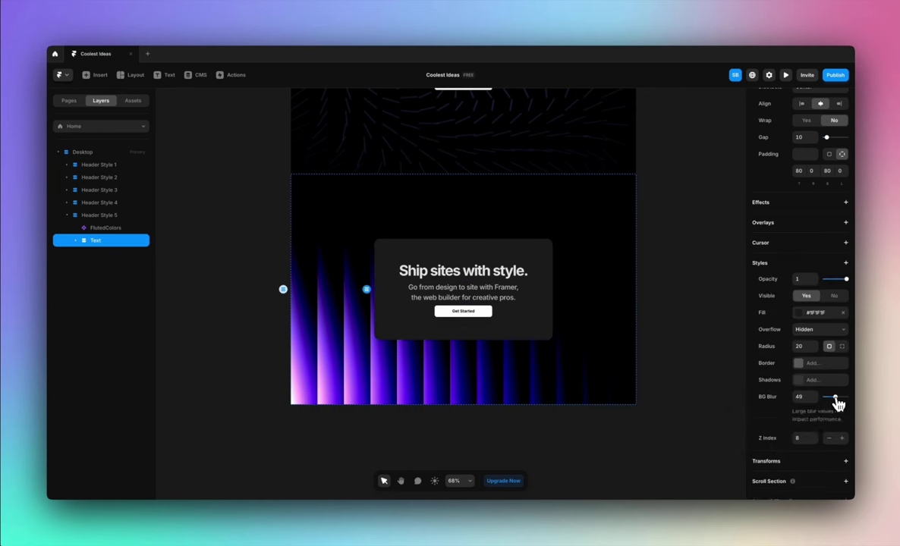
# - Make the Text stack's fill fully transparent at 0% and lower its background blur to 16
pyautogui.click(803, 312)
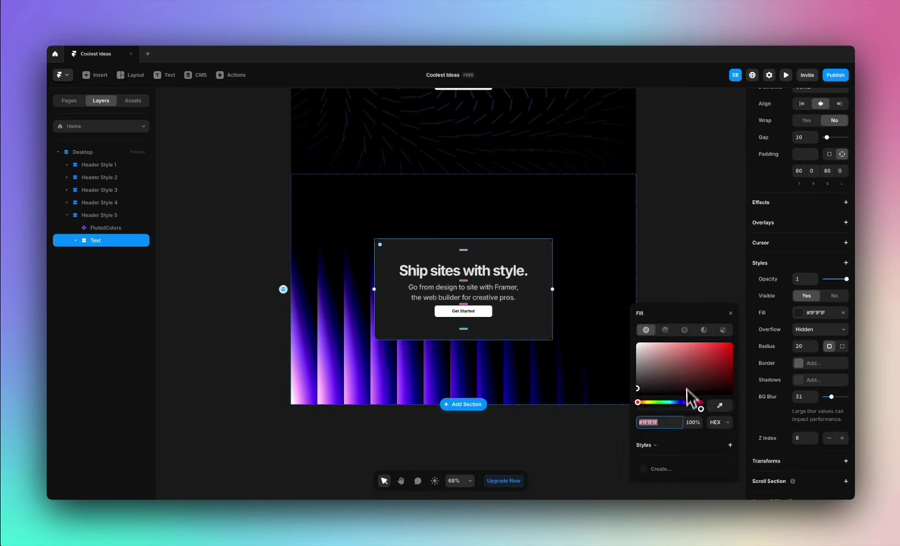
pyautogui.moveTo(700, 410); pyautogui.dragTo(627, 415)
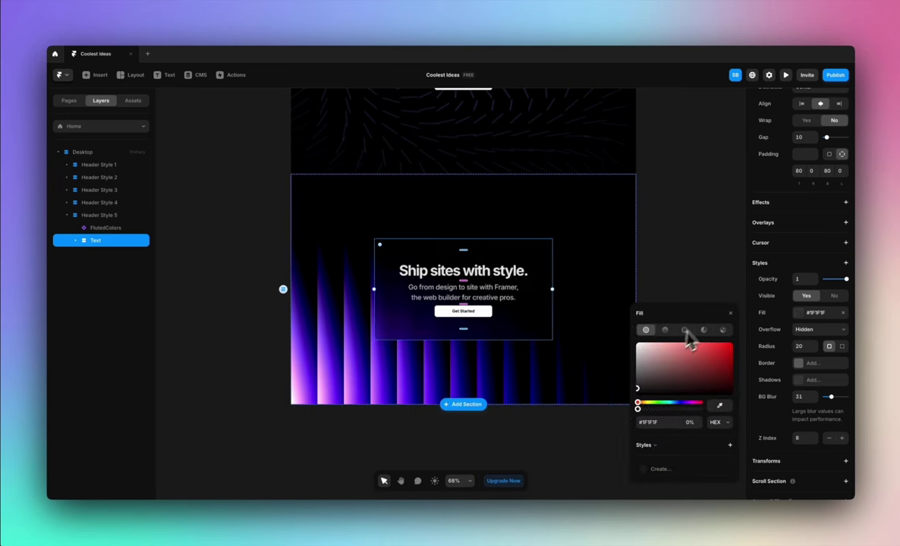
pyautogui.click(732, 314)
pyautogui.moveTo(832, 400); pyautogui.dragTo(831, 406)
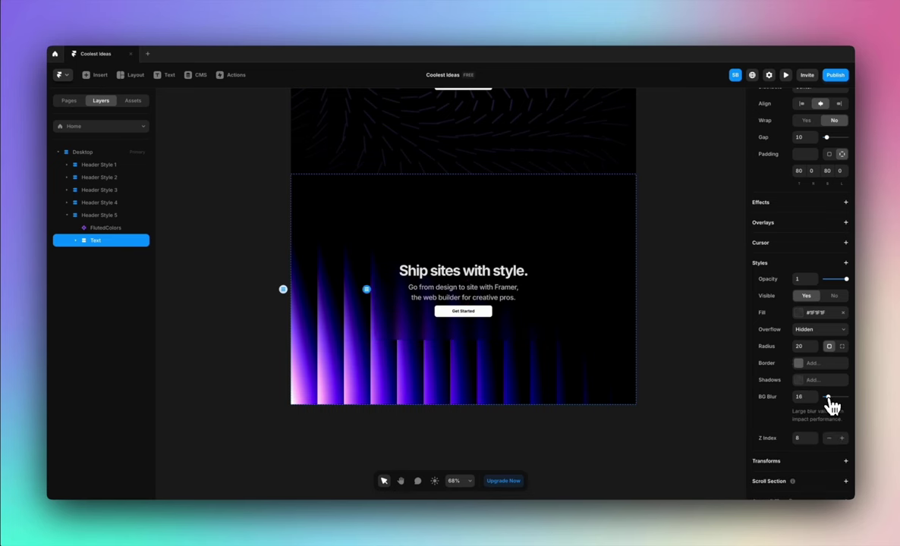
# - Preview the site, look through the hero sections down to the Fluted Colors one, and return to the canvas
pyautogui.click(606, 456)
pyautogui.scroll(-3, 318, 379)
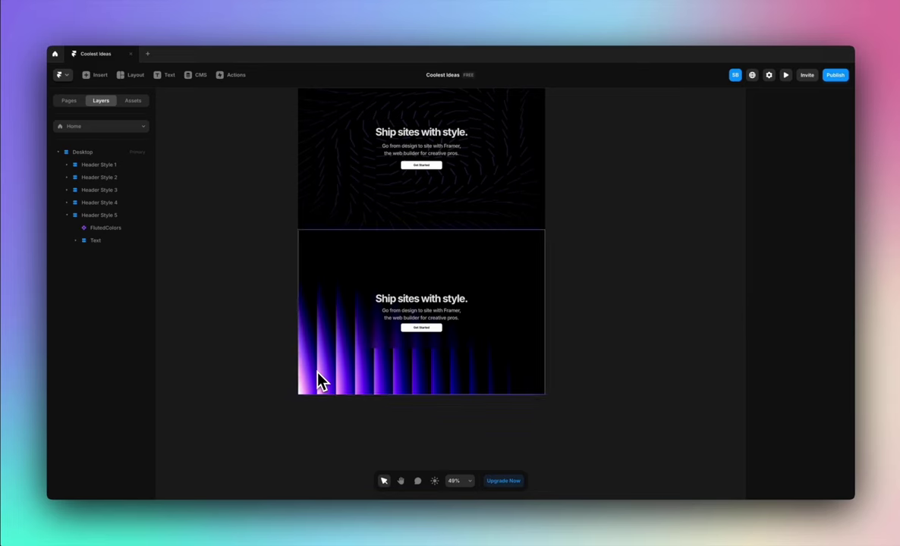
pyautogui.scroll(-4, 318, 374)
pyautogui.scroll(10, 332, 239)
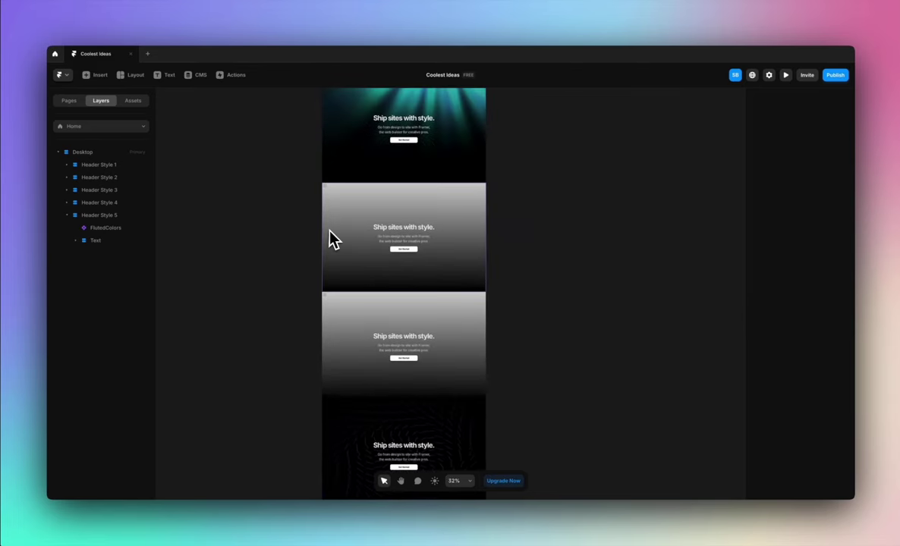
pyautogui.click(335, 246)
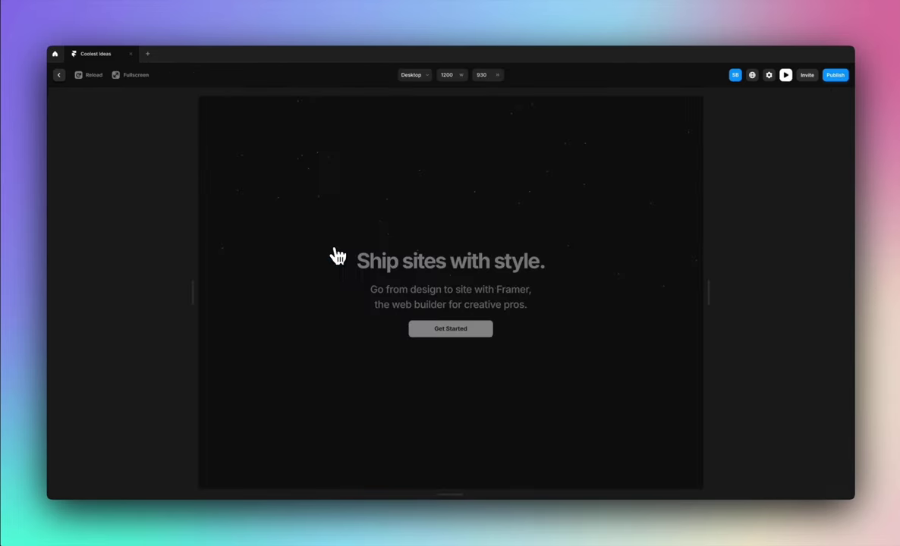
pyautogui.scroll(-5, 539, 334)
pyautogui.scroll(-10, 553, 341)
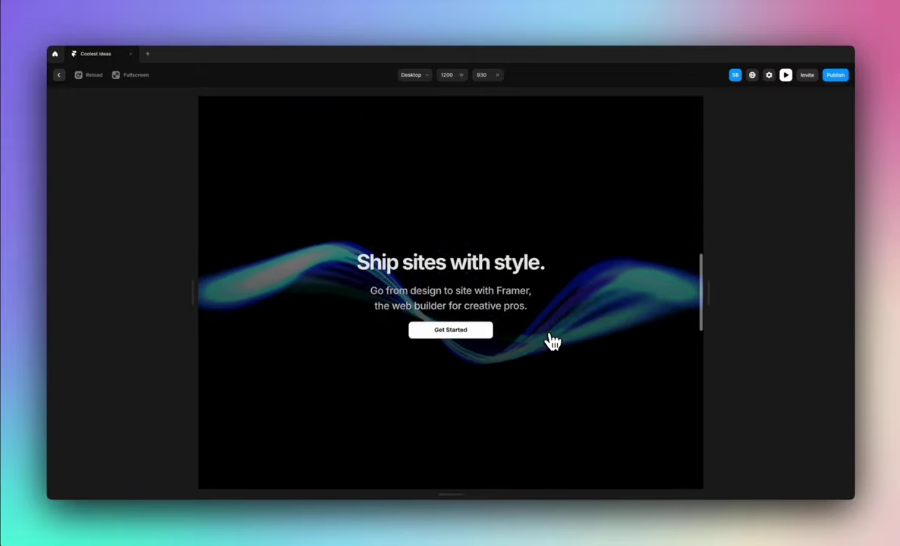
pyautogui.scroll(-3, 552, 341)
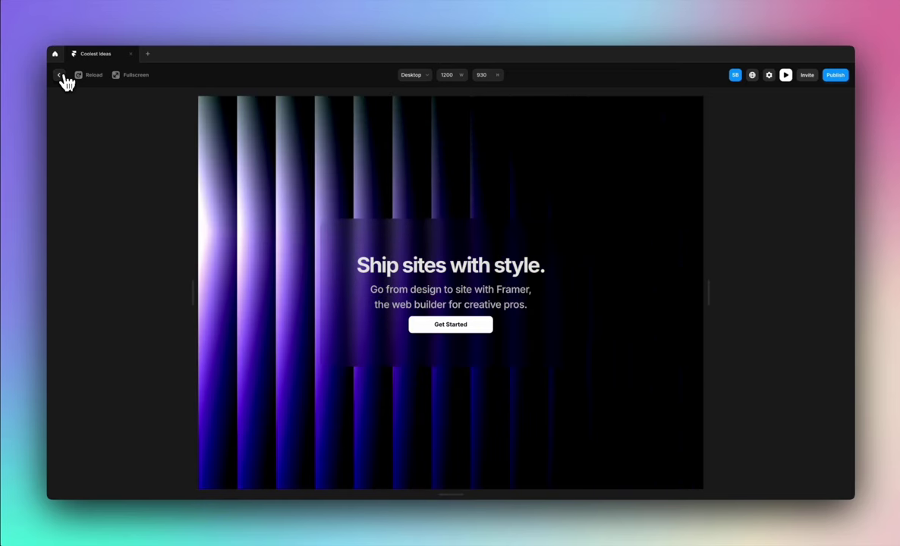
pyautogui.click(63, 76)
# - Duplicate the Header Style 5 section and name the copy Header Style 6
pyautogui.scroll(-8, 550, 387)
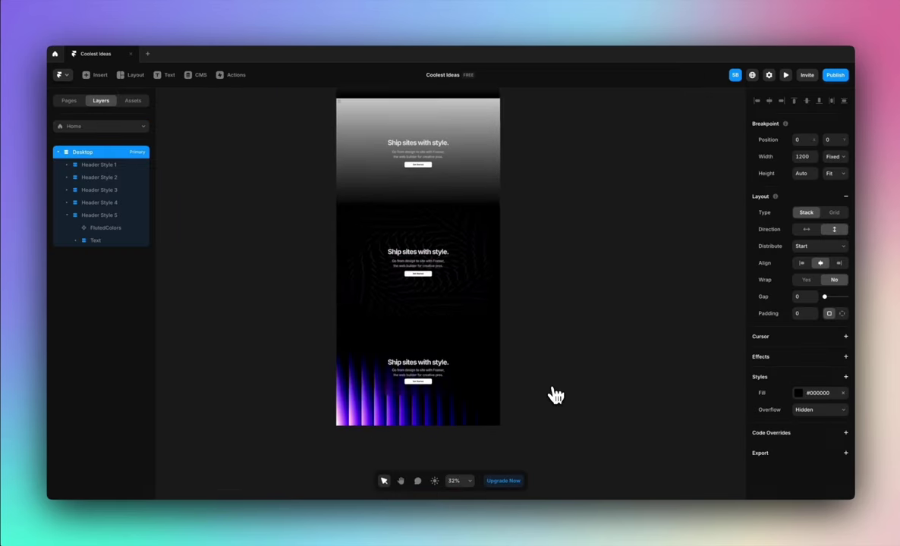
pyautogui.scroll(-3, 532, 387)
pyautogui.click(487, 357)
pyautogui.scroll(3, 486, 358)
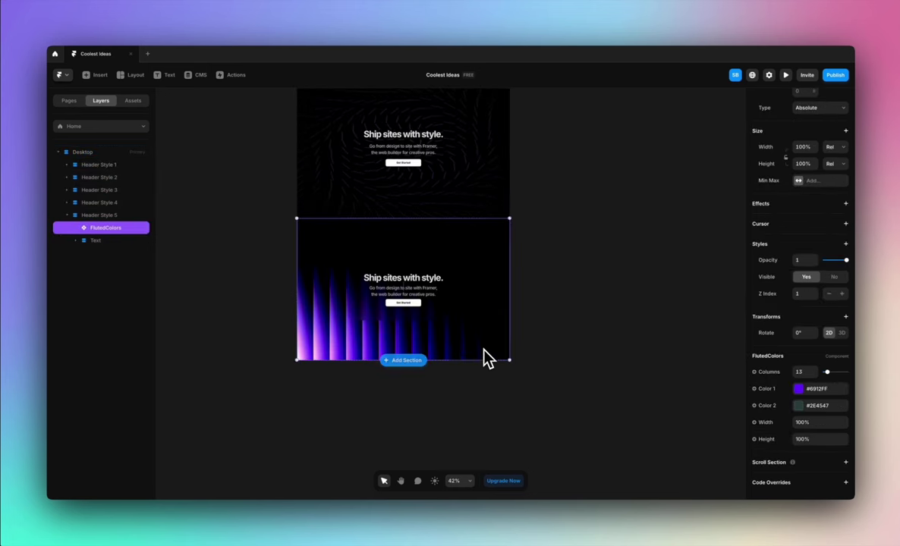
pyautogui.click(68, 215)
pyautogui.click(107, 218)
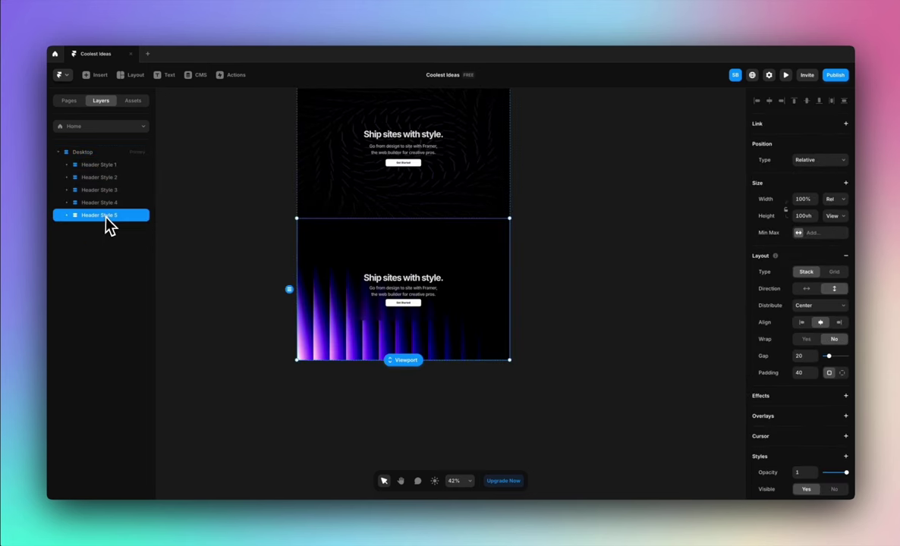
pyautogui.hotkey('ctrl', 'd')
pyautogui.doubleClick(116, 227)
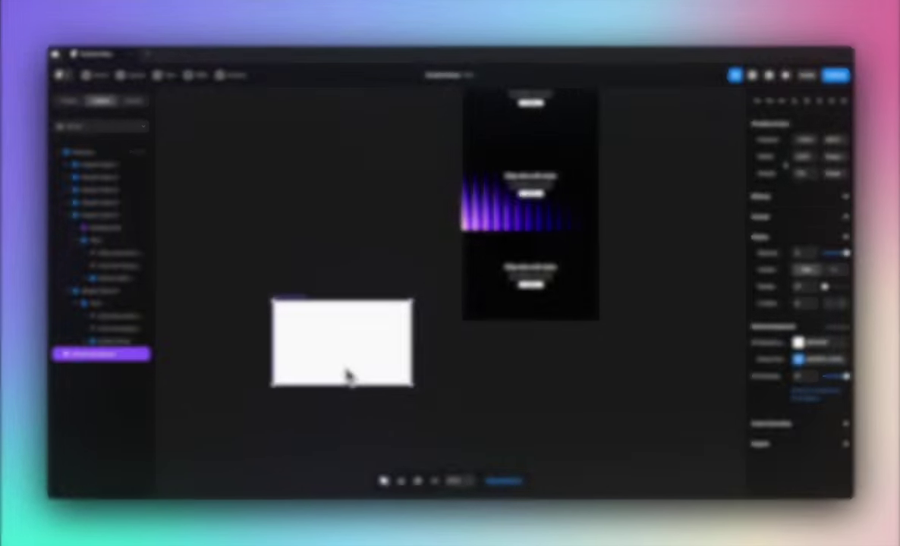
# - Paste a copy of the NoiseComponent into Header Style 6 and set its position type to Absolute
pyautogui.click(592, 252)
pyautogui.hotkey('ctrl', 'v')
pyautogui.scroll(3, 589, 265)
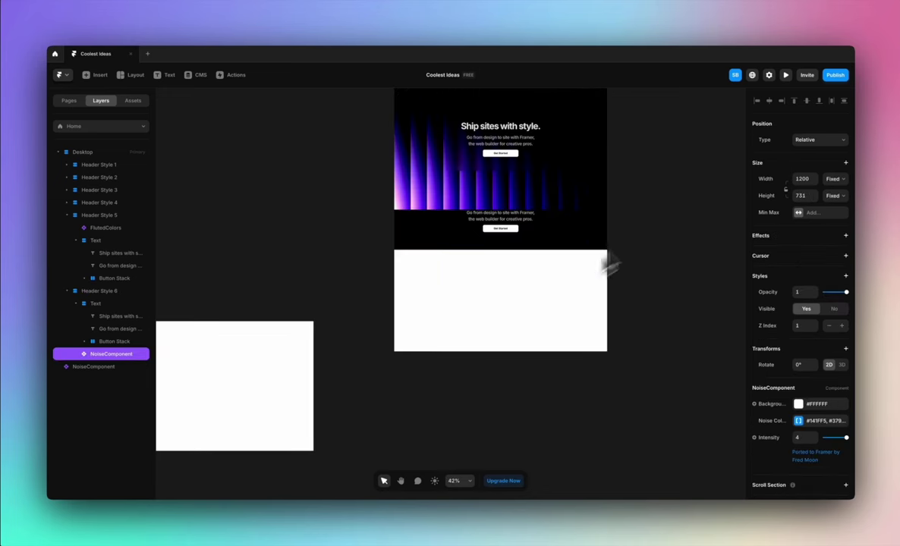
pyautogui.click(833, 143)
pyautogui.click(821, 132)
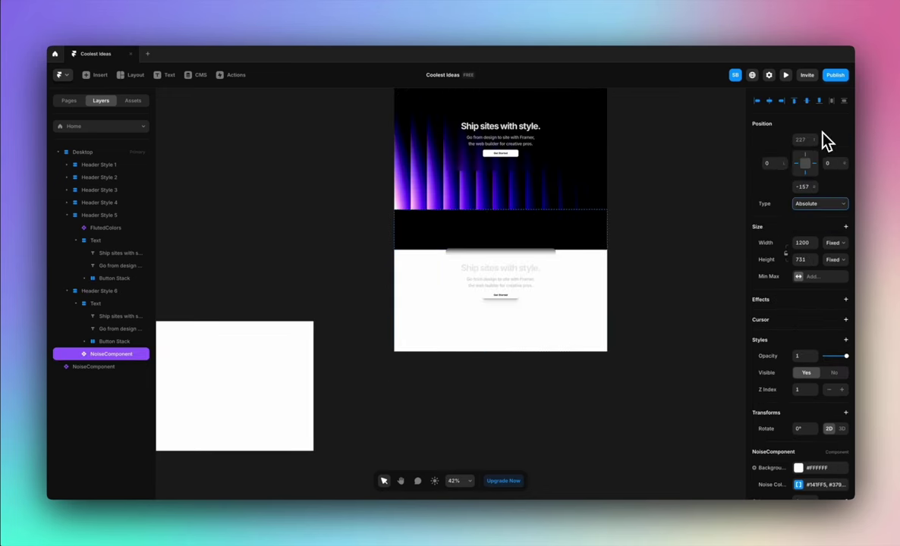
# - Switch the NoiseComponent's width and height sizing to Relative, with the width at 100%
pyautogui.scroll(-2, 788, 406)
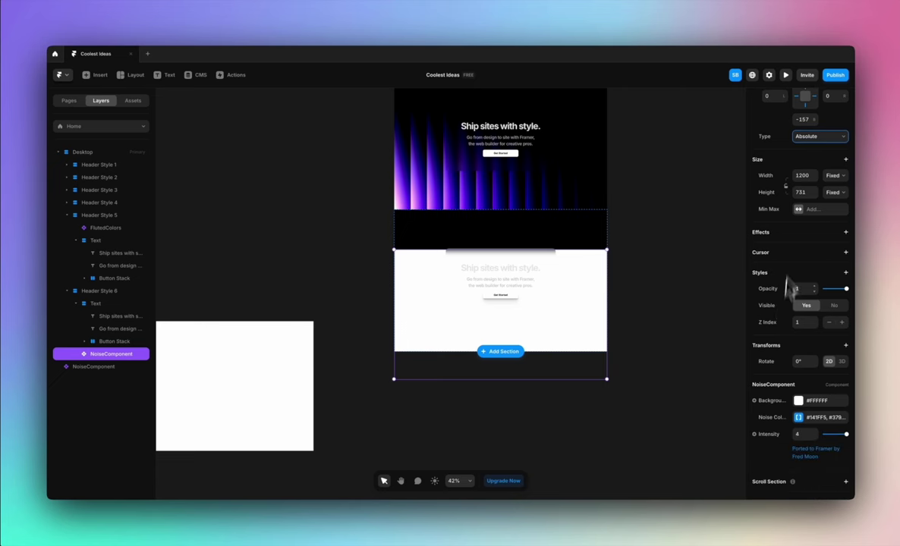
pyautogui.click(830, 201)
pyautogui.click(828, 211)
pyautogui.click(832, 218)
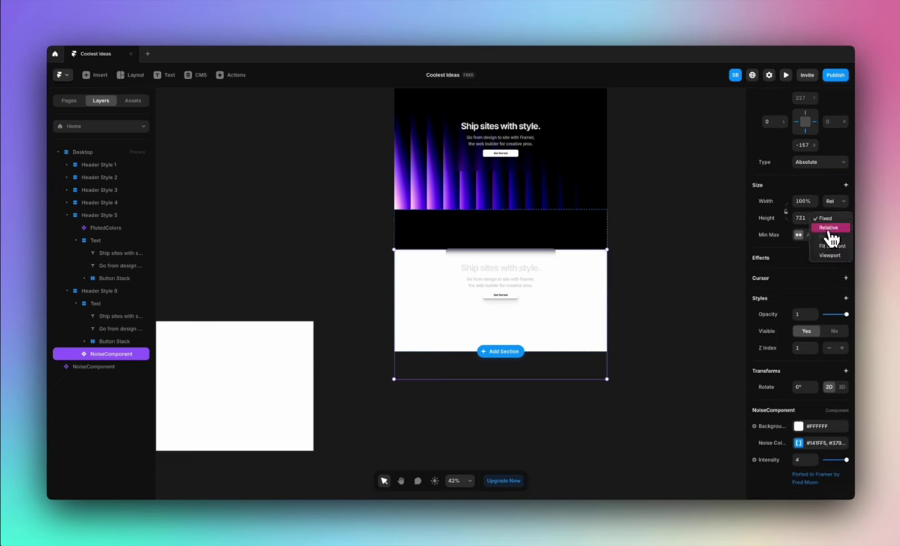
pyautogui.click(829, 227)
# - Set the NoiseComponent's top and bottom offsets to 0 within Header Style 6
pyautogui.scroll(2, 778, 224)
pyautogui.click(803, 140)
pyautogui.write('0')
pyautogui.click(801, 187)
pyautogui.write('0')
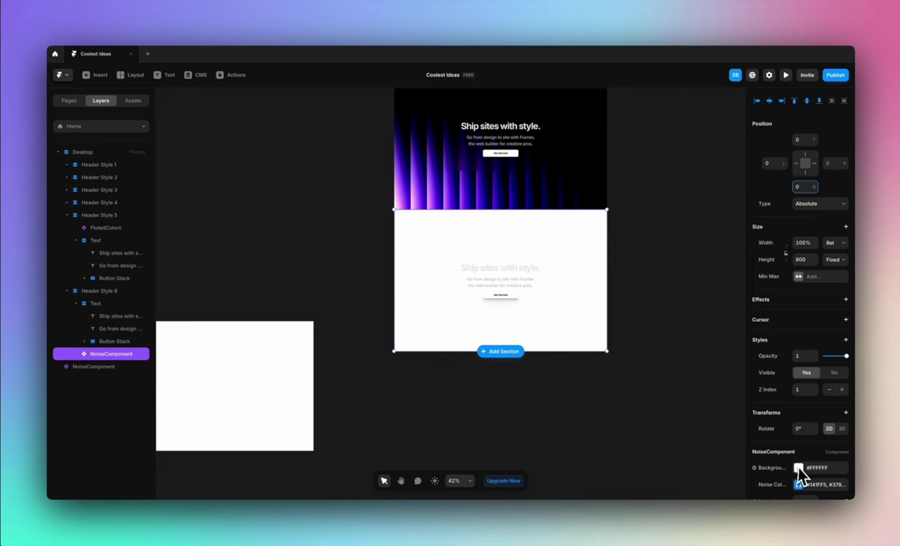
# - Make the NoiseComponent's background color fully transparent at 0% opacity
pyautogui.scroll(-3, 800, 475)
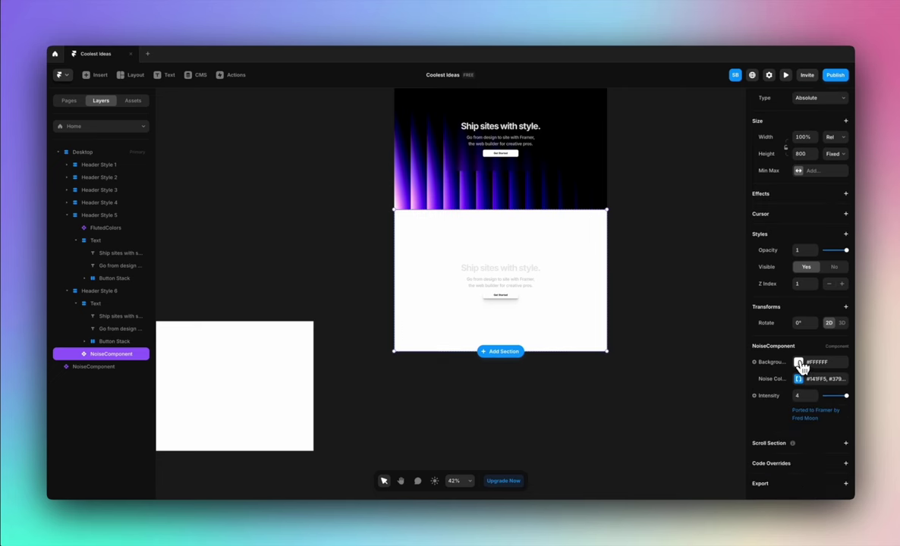
pyautogui.click(799, 363)
pyautogui.moveTo(708, 428); pyautogui.dragTo(609, 427)
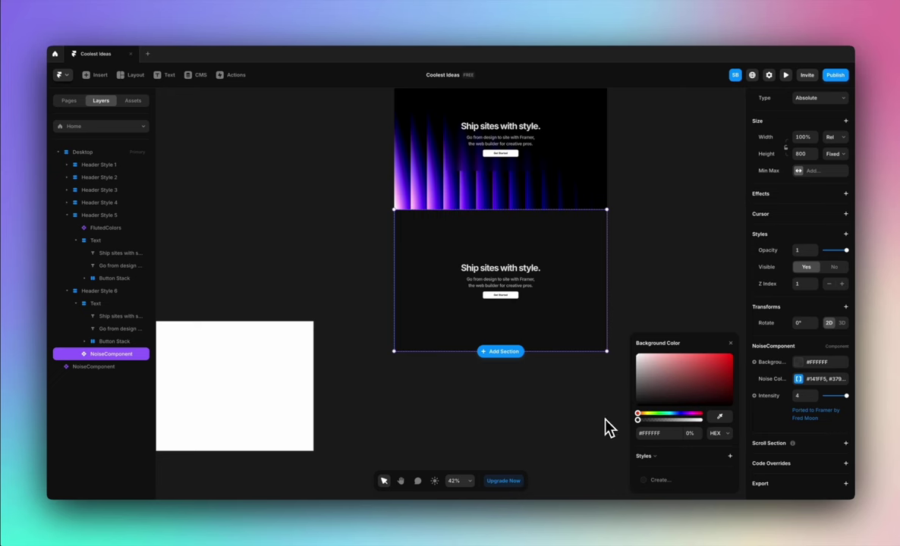
pyautogui.click(733, 346)
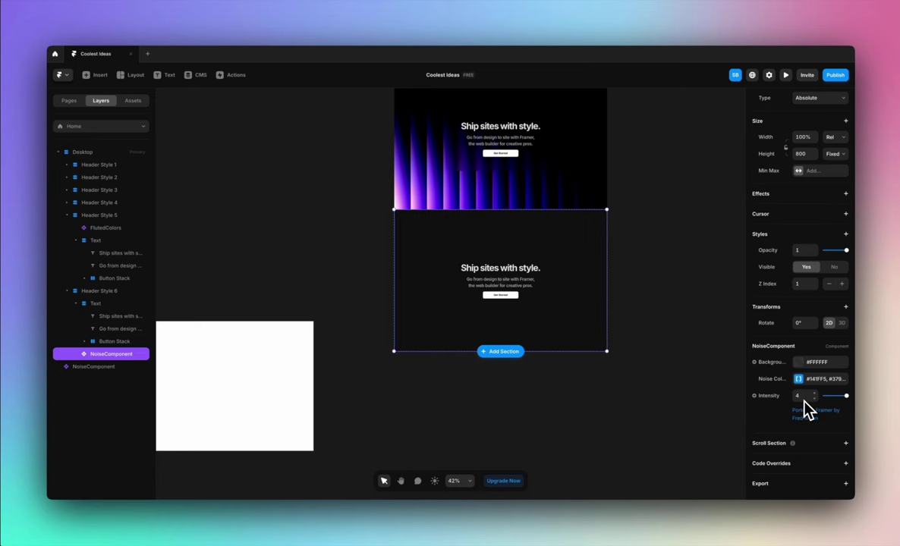
# - Inspect the NoiseComponent's noise colors and look over the stacked header sections on the canvas
pyautogui.click(799, 379)
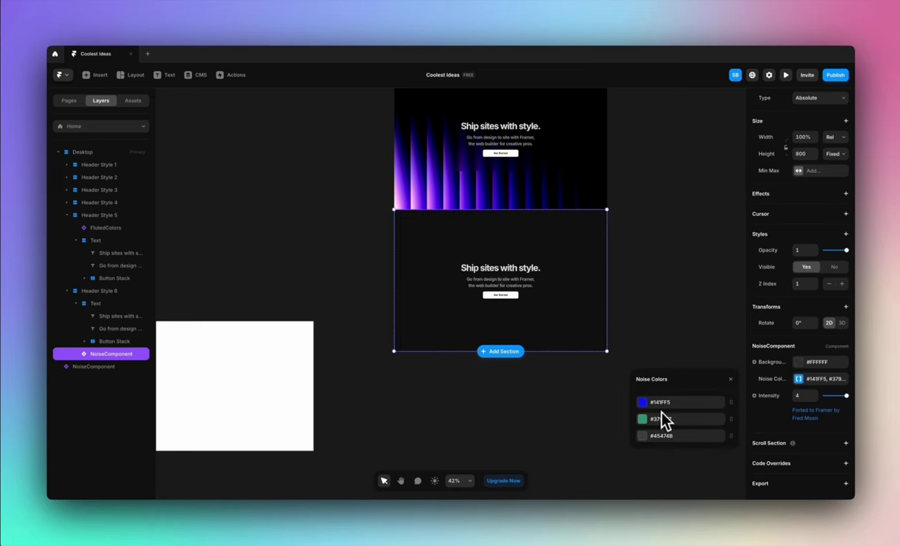
pyautogui.click(730, 380)
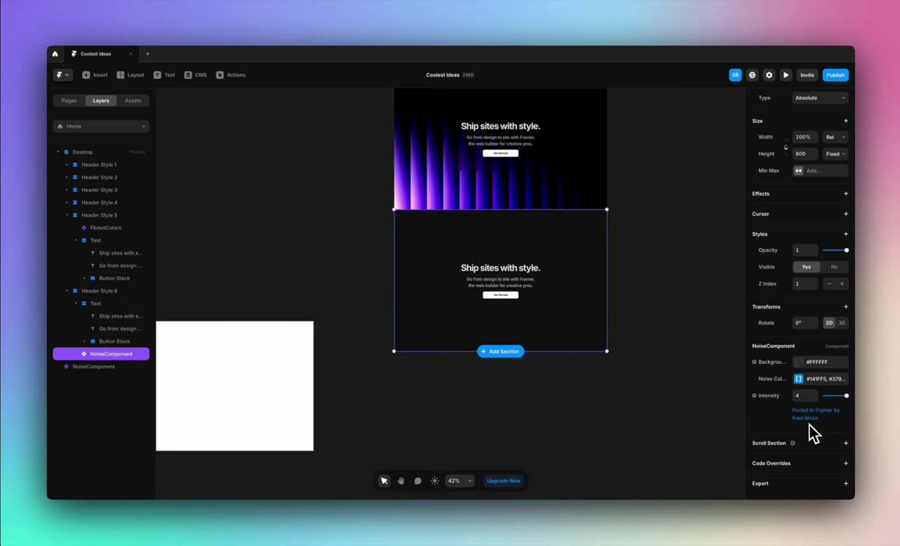
pyautogui.click(649, 406)
pyautogui.scroll(-3, 645, 408)
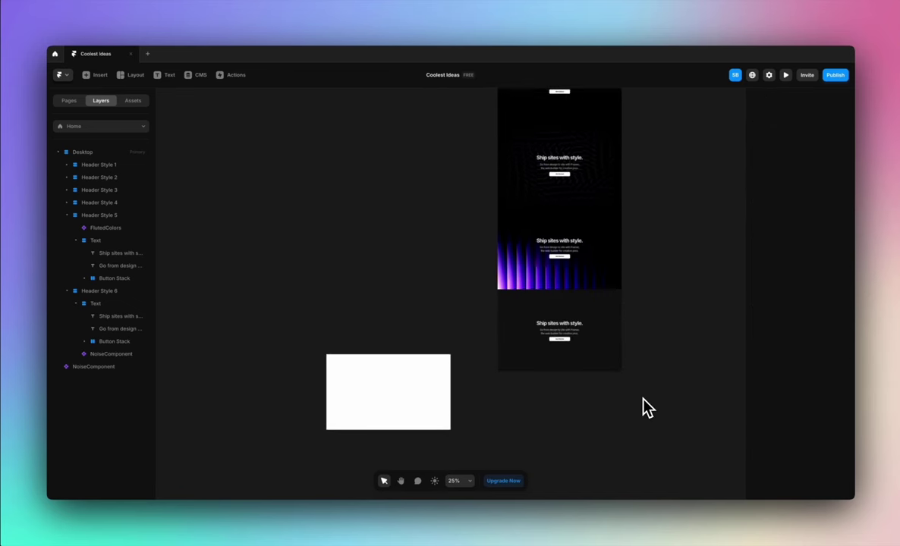
pyautogui.scroll(5, 645, 406)
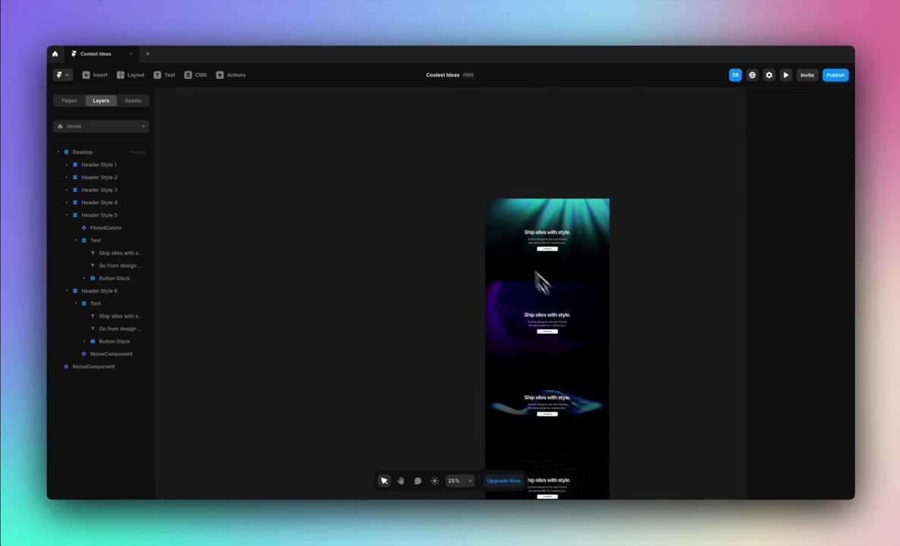
# - Preview the page at desktop width, check the header sections down to the noise background, and return to the canvas
pyautogui.press('super+p')
pyautogui.scroll(-10, 577, 345)
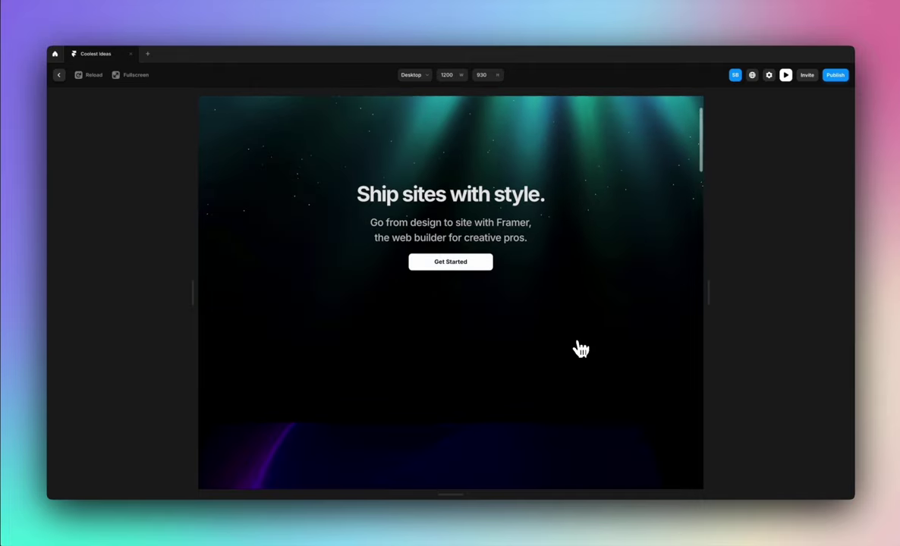
pyautogui.scroll(-10, 581, 349)
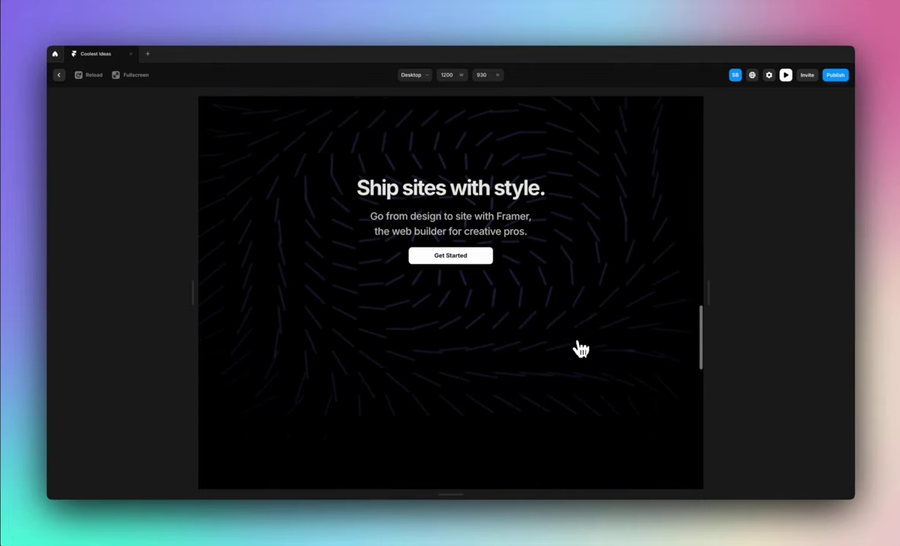
pyautogui.scroll(-3, 581, 349)
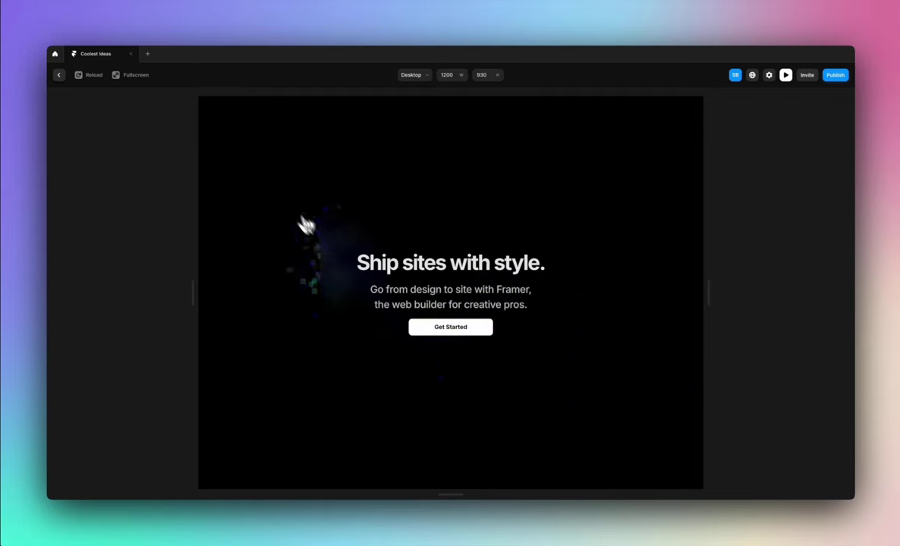
pyautogui.click(59, 75)
# - Examine the Noise Colors list of the NoiseComponent in Header Style 6, then close it and clear the selection
pyautogui.scroll(-10, 479, 252)
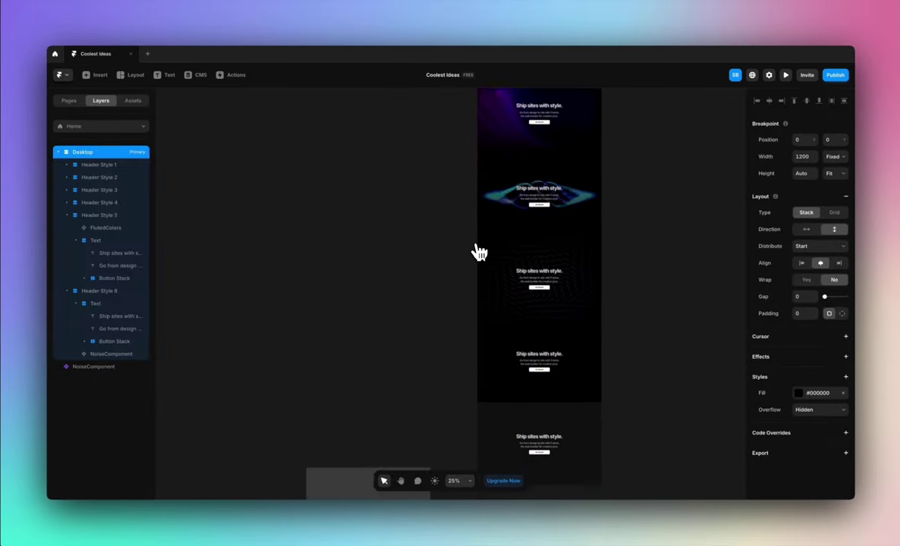
pyautogui.click(557, 293)
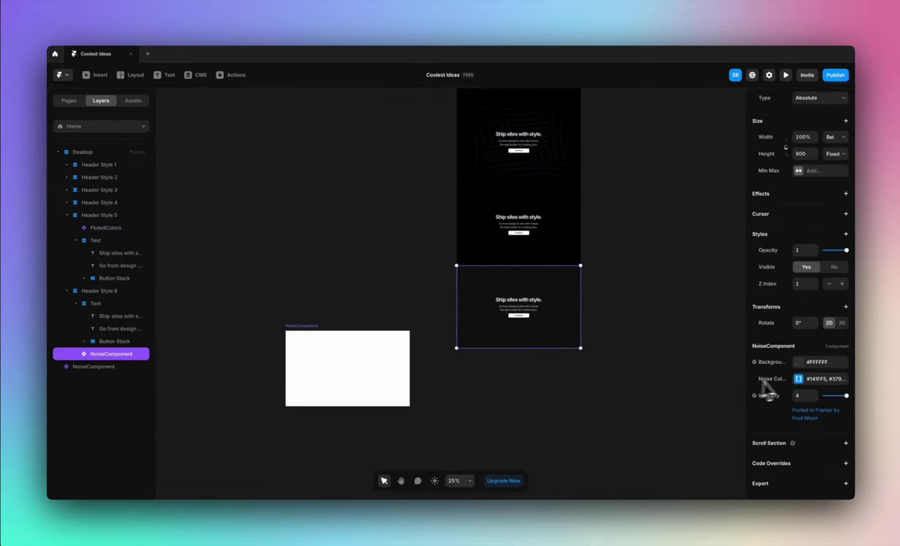
pyautogui.click(799, 379)
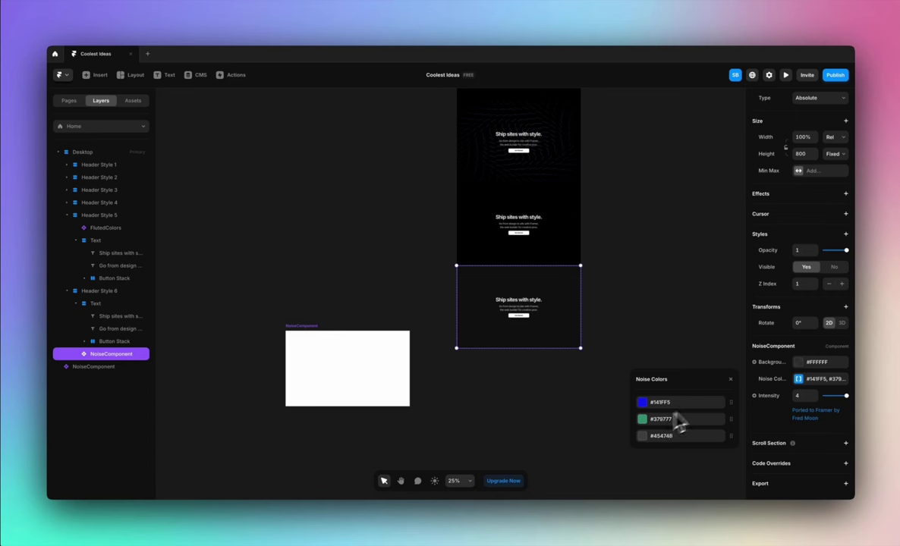
pyautogui.click(731, 381)
pyautogui.click(622, 400)
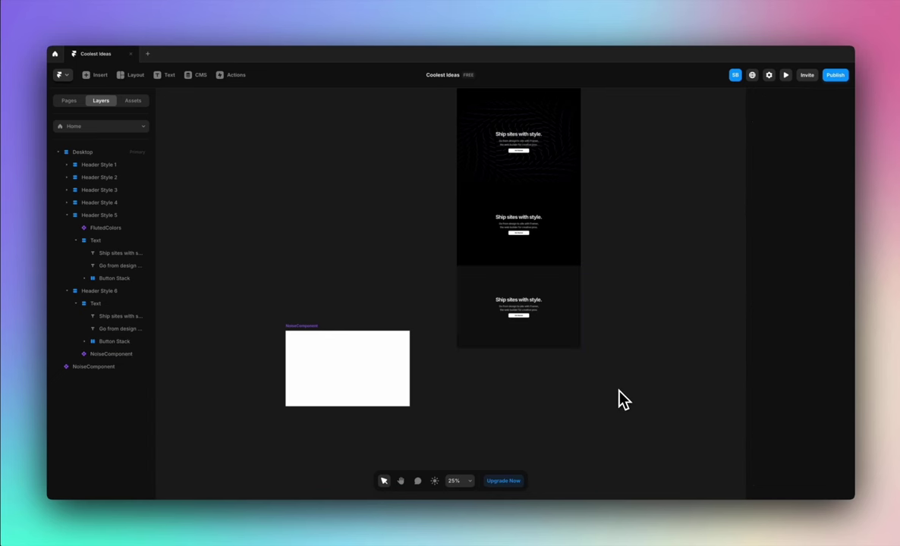
# - Collapse Header Style 5 and Header Style 6 in the layer tree and duplicate Header Style 6
pyautogui.click(67, 291)
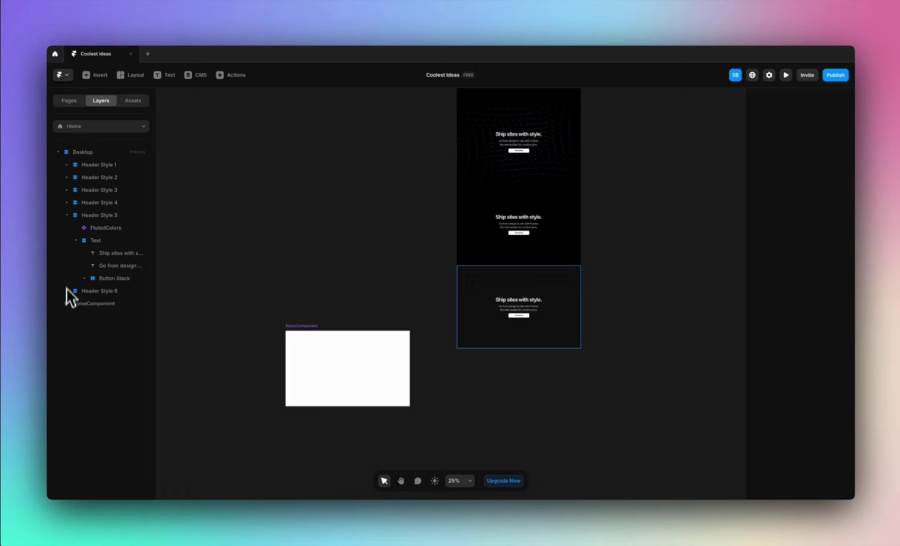
pyautogui.click(67, 215)
pyautogui.click(129, 228)
pyautogui.press('super+d')
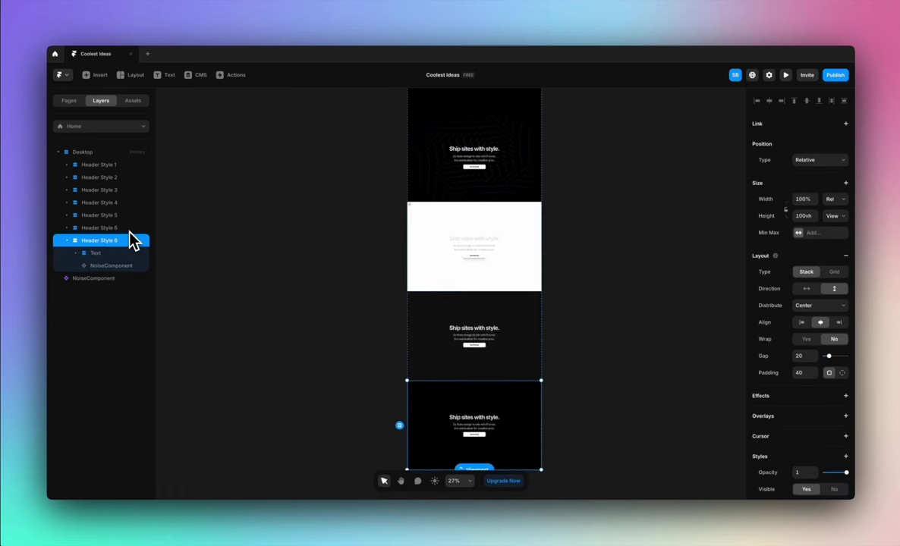
# - Rename the duplicated section Header Style 7 and delete its NoiseComponent
pyautogui.doubleClick(116, 242)
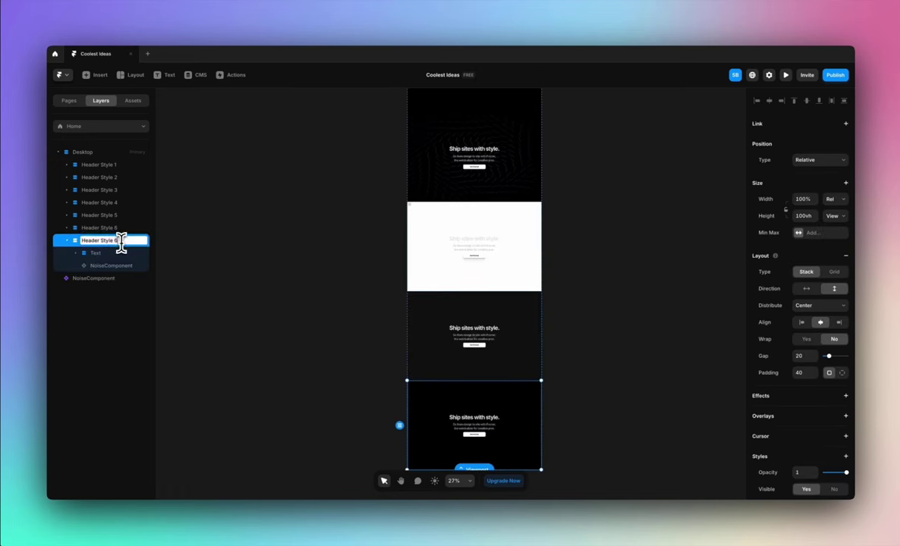
pyautogui.write('Header Style 7')
pyautogui.press('Return')
pyautogui.click(125, 266)
pyautogui.press('Delete')
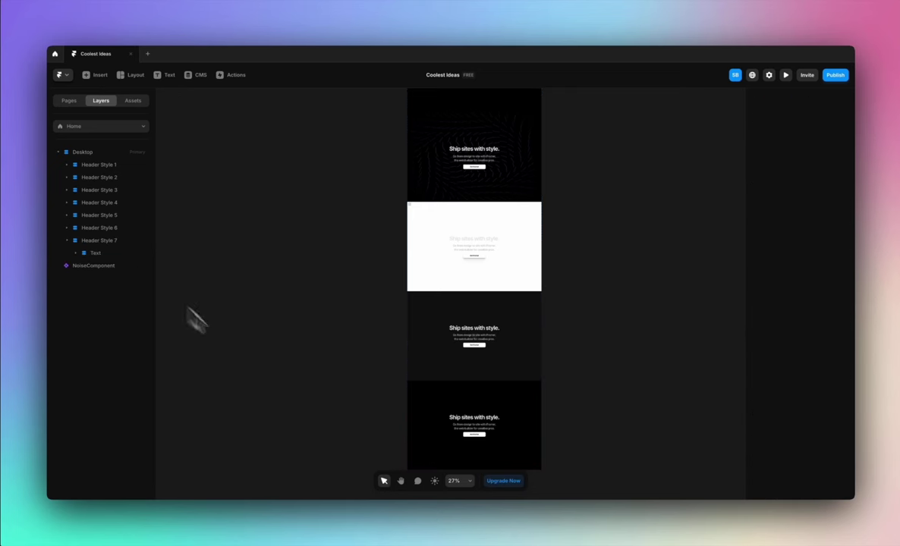
# - Draw a frame in Header Style 7, place it below the text block, and enlarge it to about 389 px high
pyautogui.scroll(5, 493, 396)
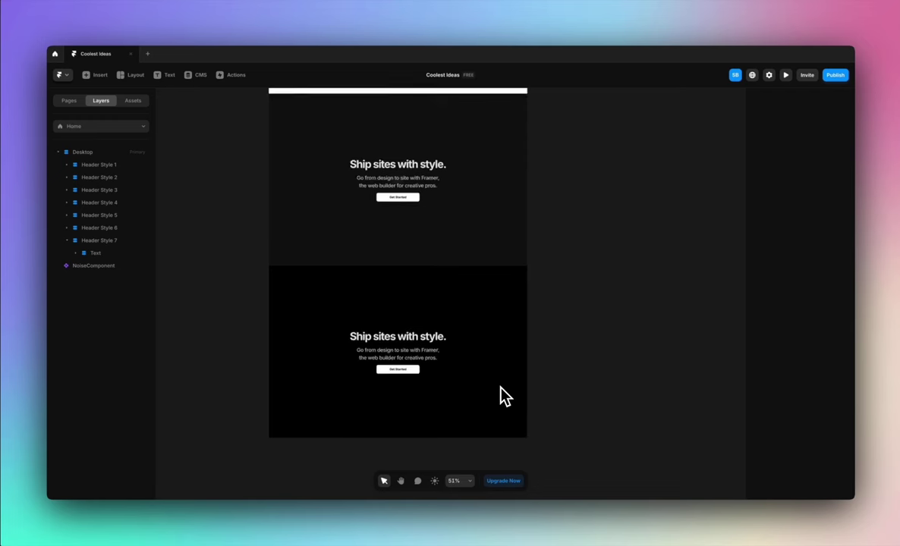
pyautogui.scroll(3, 334, 424)
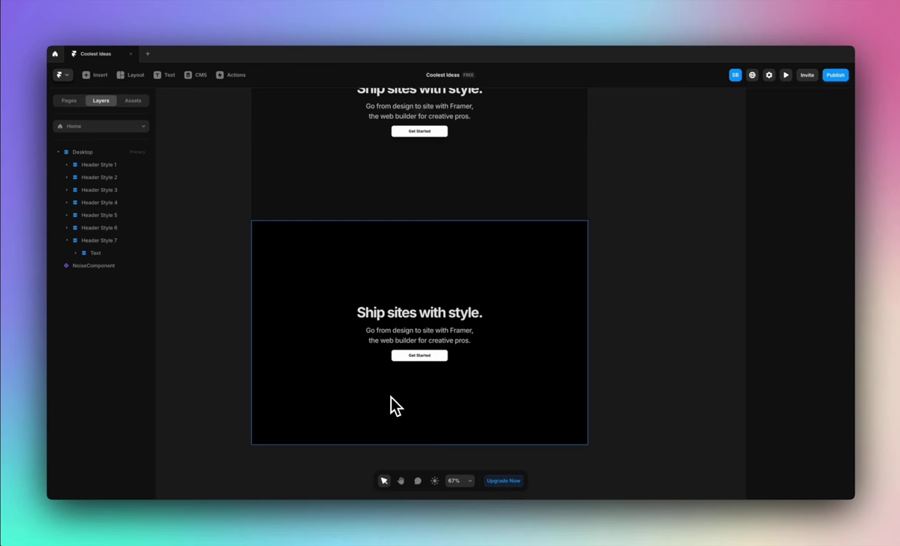
pyautogui.press('f')
pyautogui.moveTo(353, 244); pyautogui.dragTo(492, 306)
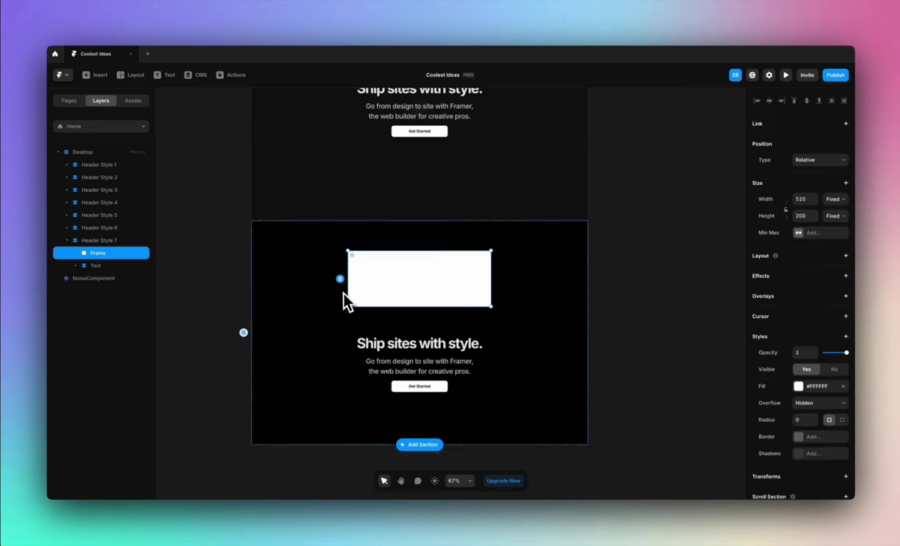
pyautogui.moveTo(439, 296); pyautogui.dragTo(440, 364)
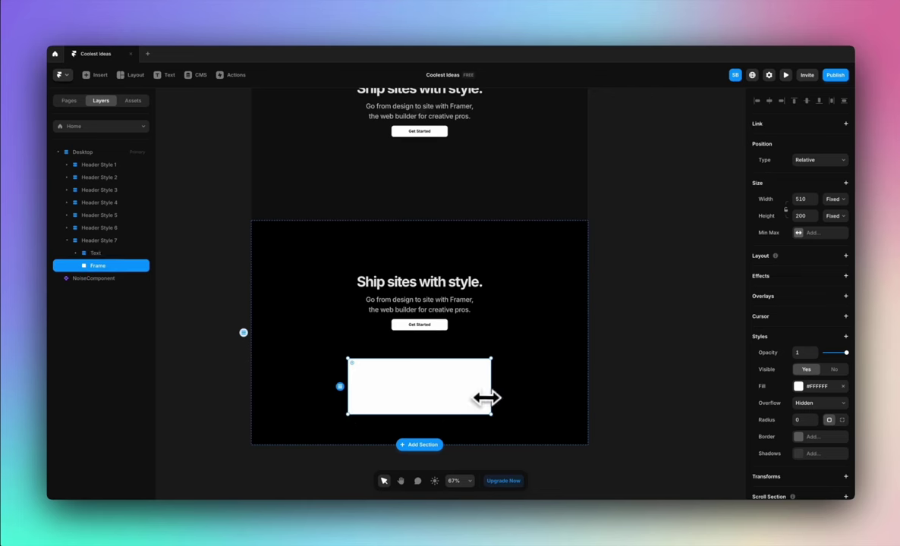
pyautogui.moveTo(485, 383); pyautogui.dragTo(516, 383)
pyautogui.moveTo(482, 416); pyautogui.dragTo(482, 429)
pyautogui.moveTo(447, 343); pyautogui.dragTo(453, 322)
# - Round the corners of the white frame in Header Style 7 and narrow it to about 640 px wide
pyautogui.click(571, 305)
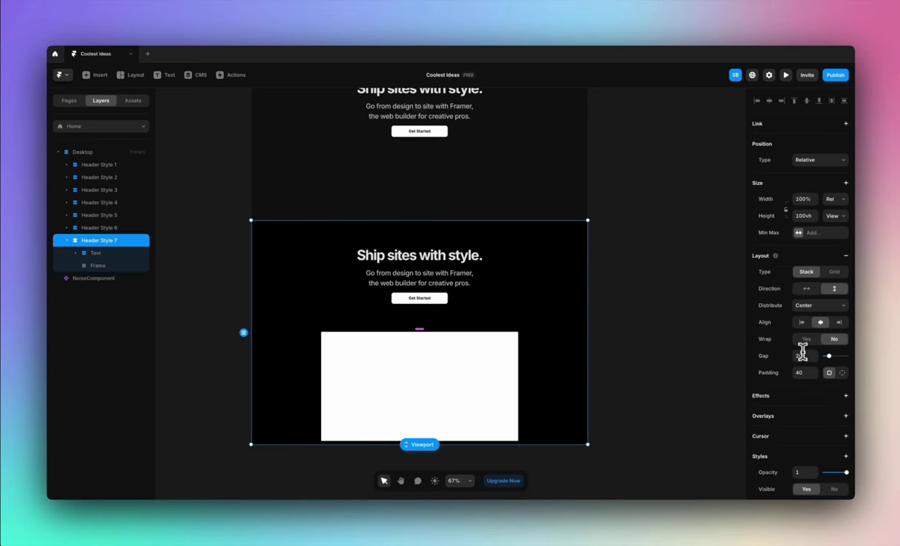
pyautogui.click(461, 323)
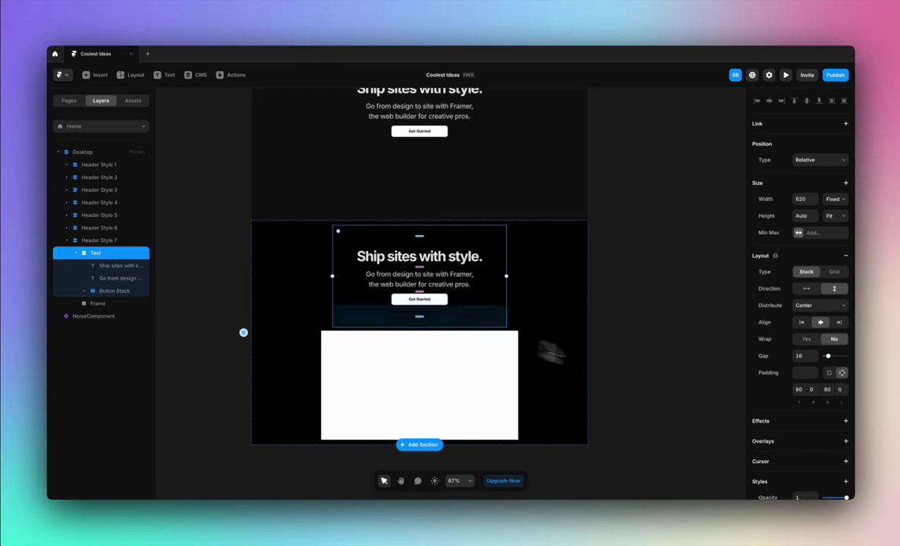
pyautogui.click(327, 335)
pyautogui.moveTo(321, 366); pyautogui.dragTo(332, 365)
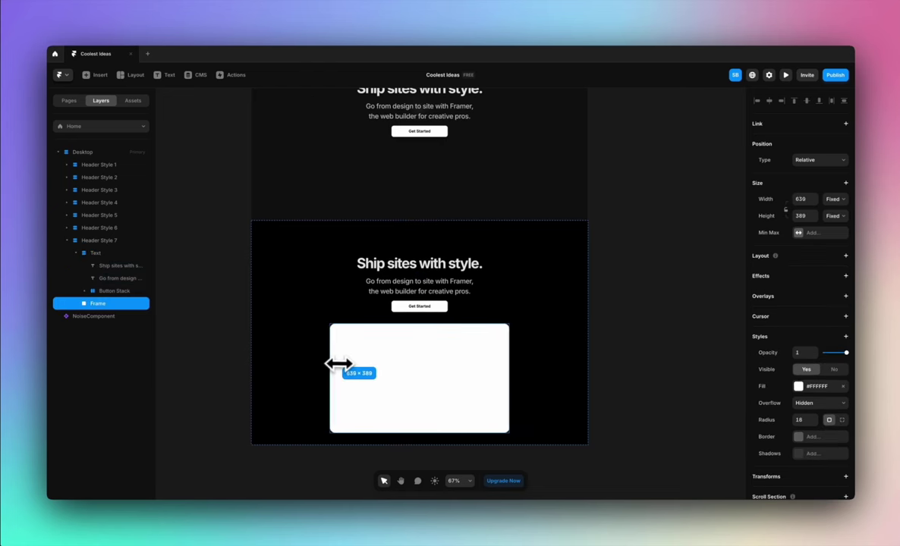
pyautogui.press('Escape')
# - Set the Header Style 7 stack direction to horizontal and reshape the frame into a tall panel beside the text
pyautogui.click(807, 288)
pyautogui.click(558, 341)
pyautogui.moveTo(589, 341); pyautogui.dragTo(571, 342)
pyautogui.moveTo(507, 388); pyautogui.dragTo(523, 440)
pyautogui.click(572, 457)
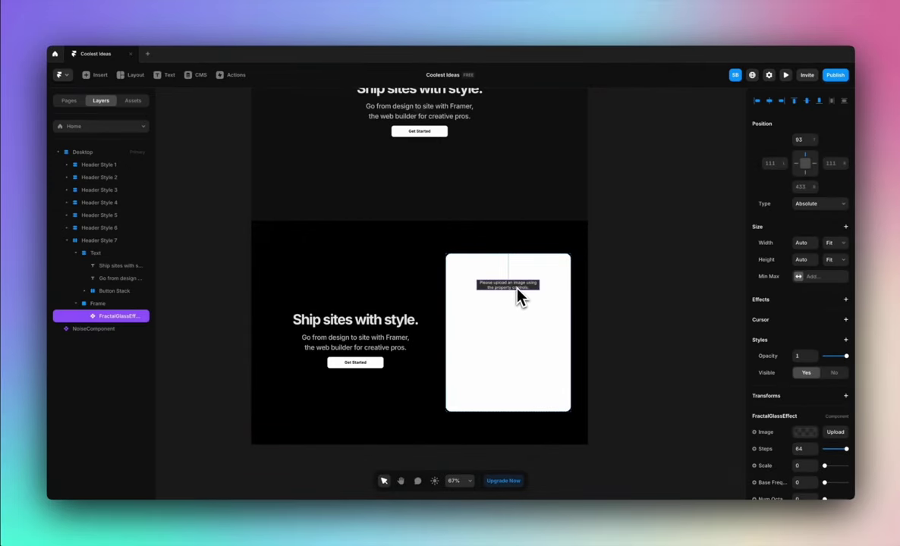
# - Upload Nightlife Unsplash.jpg as the image of the FractalGlassEffect inside the frame
pyautogui.scroll(-5, 799, 401)
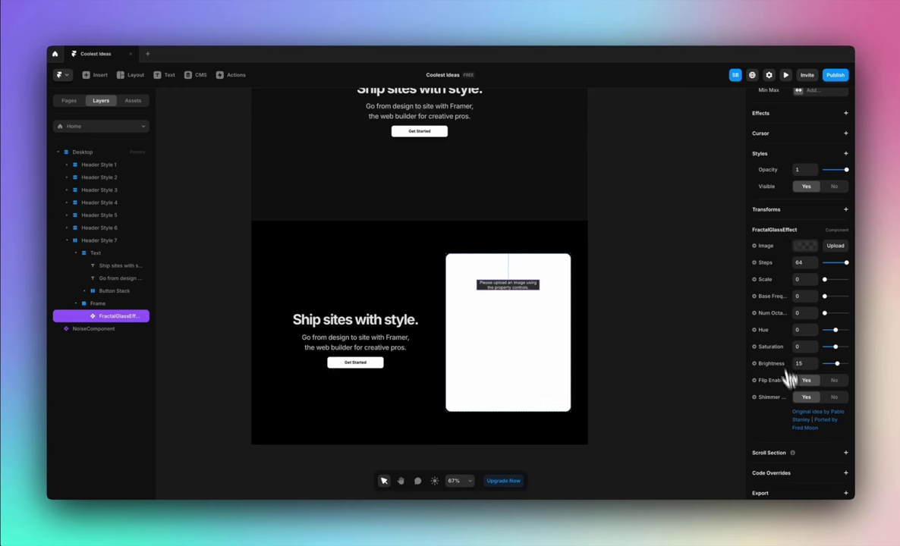
pyautogui.click(833, 251)
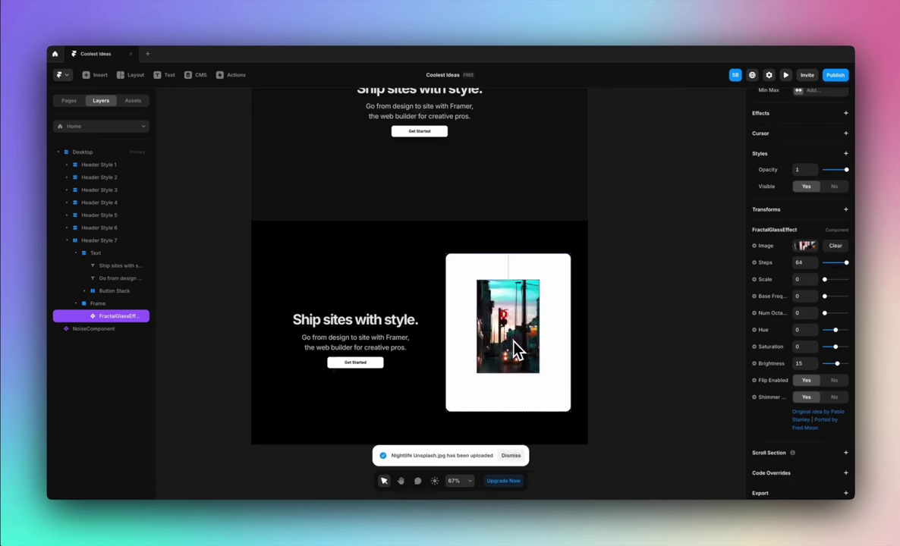
# - Switch the FractalGlassEffect's sizing to Relative, with the width at 100% and the height at 118%
pyautogui.scroll(1, 814, 287)
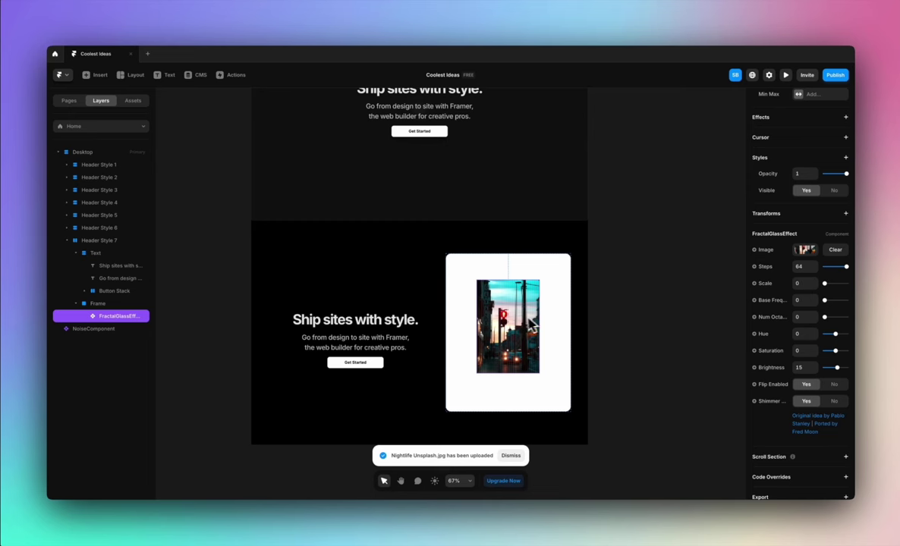
pyautogui.scroll(1, 781, 246)
pyautogui.scroll(5, 781, 247)
pyautogui.click(835, 243)
pyautogui.click(833, 241)
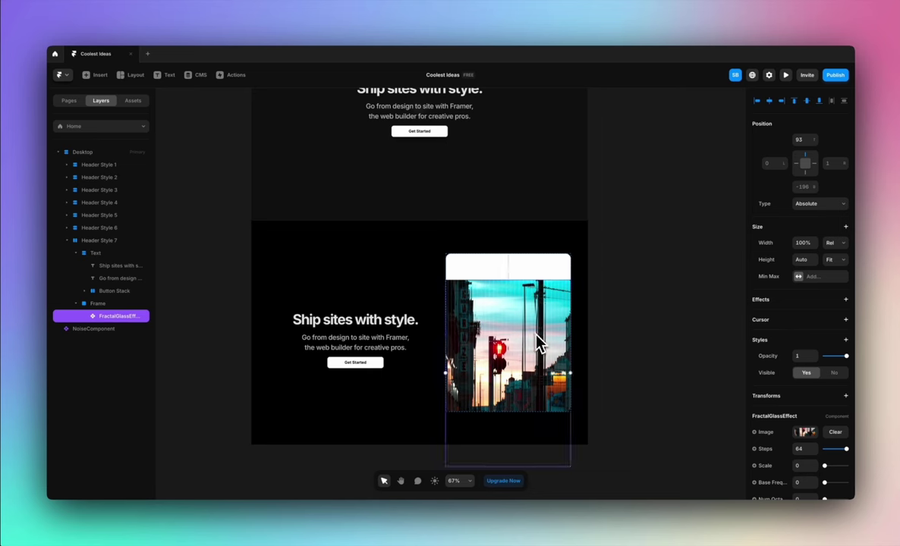
pyautogui.click(835, 259)
pyautogui.click(838, 250)
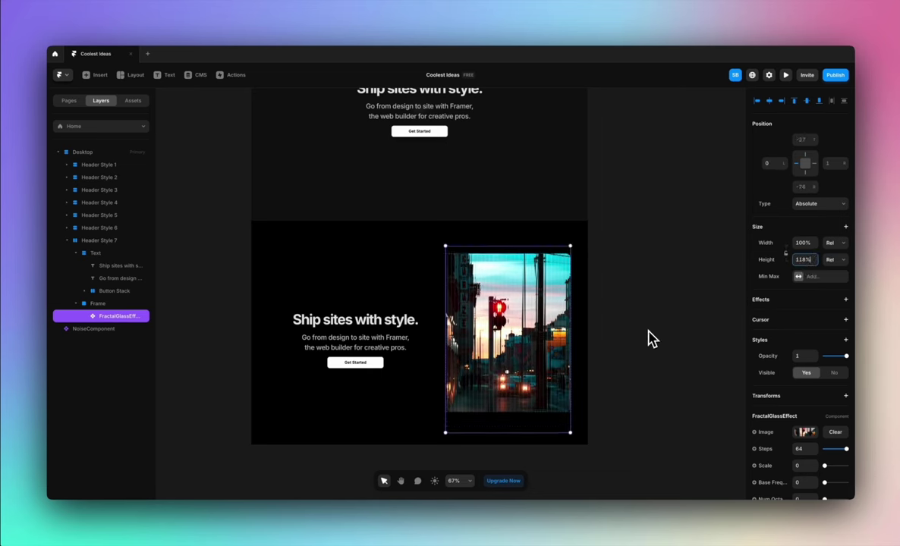
# - Reduce the FractalGlassEffect's Steps value to 36
pyautogui.scroll(-1, 774, 416)
pyautogui.scroll(-3, 774, 416)
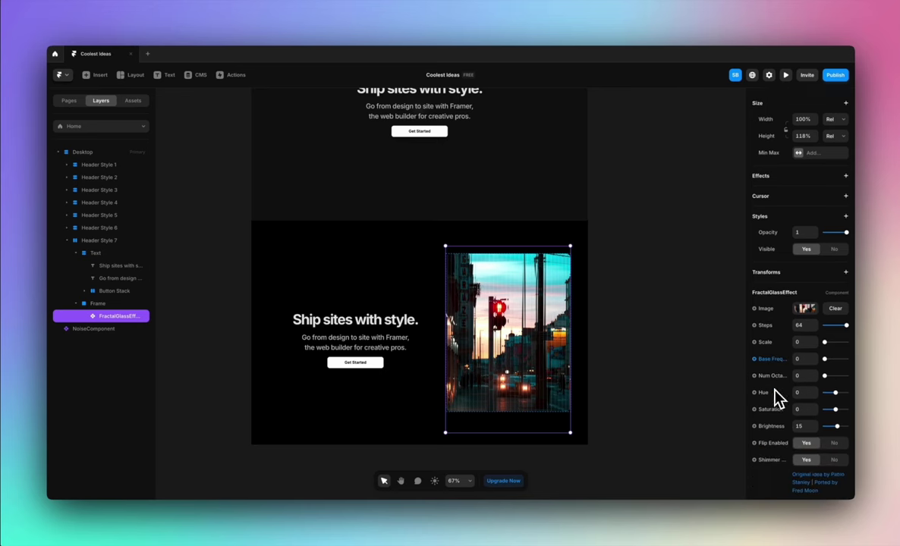
pyautogui.moveTo(849, 303); pyautogui.dragTo(828, 304)
pyautogui.moveTo(832, 304); pyautogui.dragTo(838, 305)
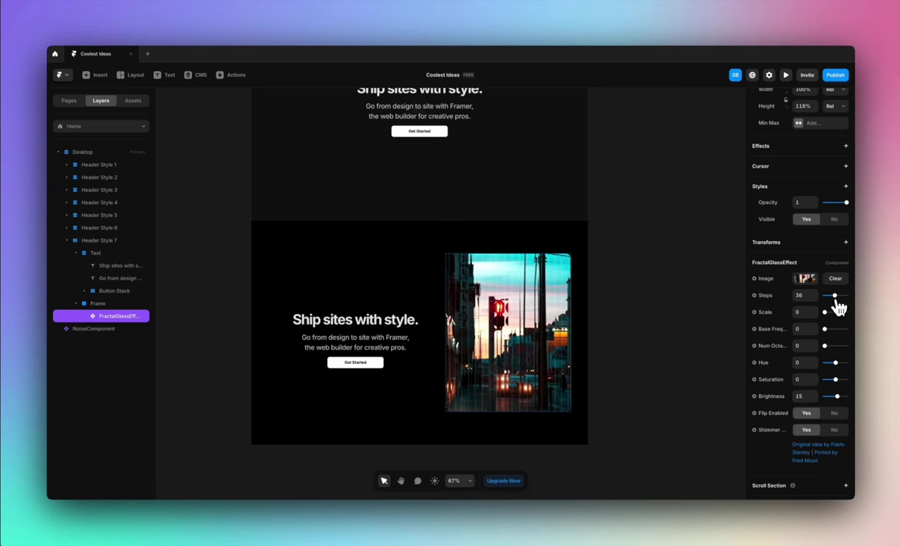
# - Try out the Scale, base frequency and octave settings of the FractalGlassEffect
pyautogui.moveTo(826, 313); pyautogui.dragTo(806, 328)
pyautogui.moveTo(822, 331); pyautogui.dragTo(854, 334)
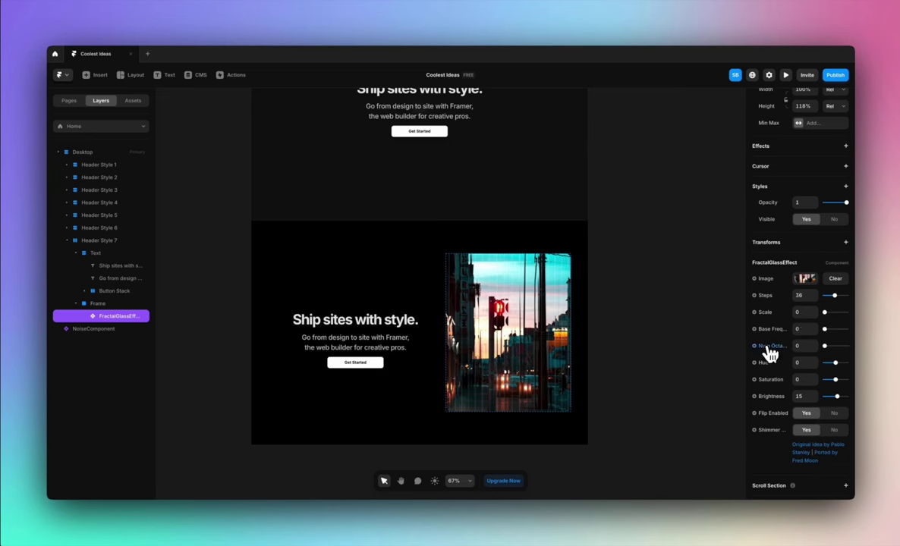
pyautogui.click(847, 348)
# - Set the FractalGlassEffect's Hue to -33, Saturation to 17 and Brightness to 21
pyautogui.scroll(-2, 748, 394)
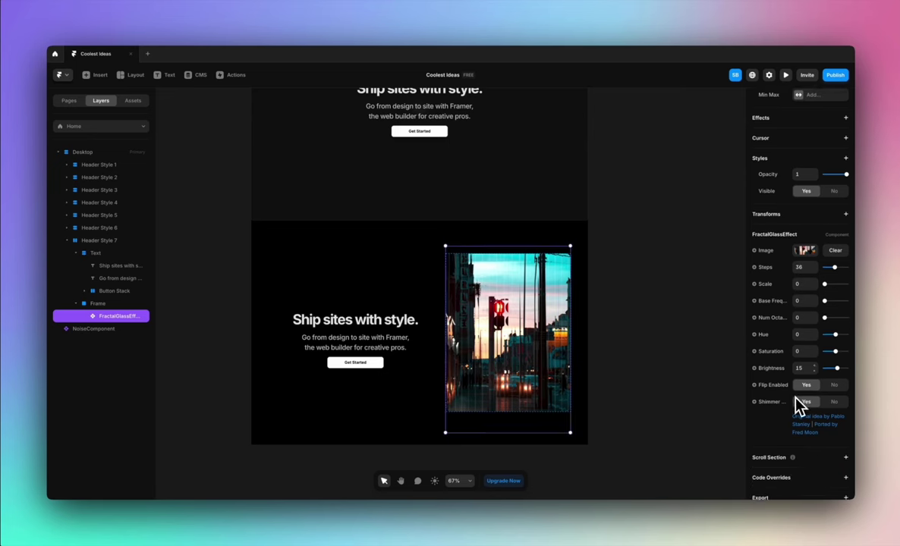
pyautogui.moveTo(836, 322); pyautogui.dragTo(849, 322)
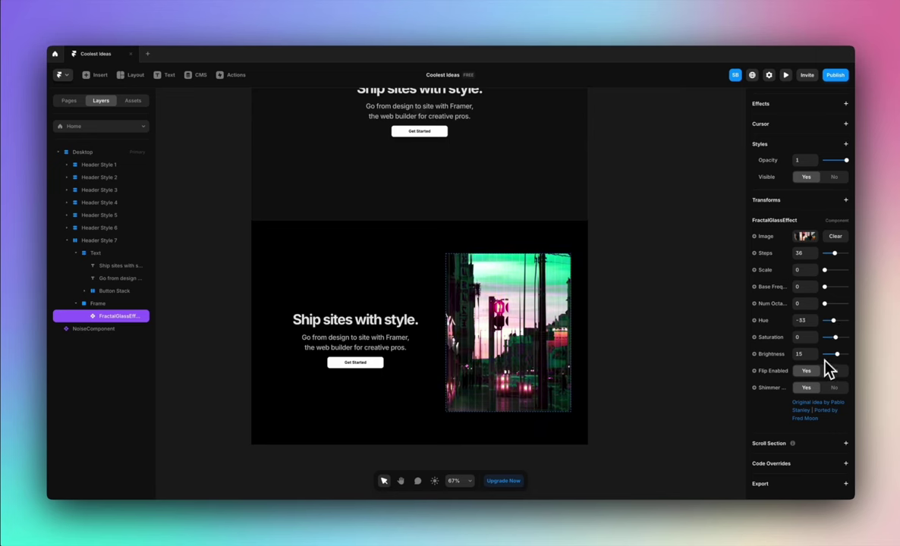
pyautogui.moveTo(835, 337); pyautogui.dragTo(831, 338)
pyautogui.moveTo(837, 355); pyautogui.dragTo(840, 360)
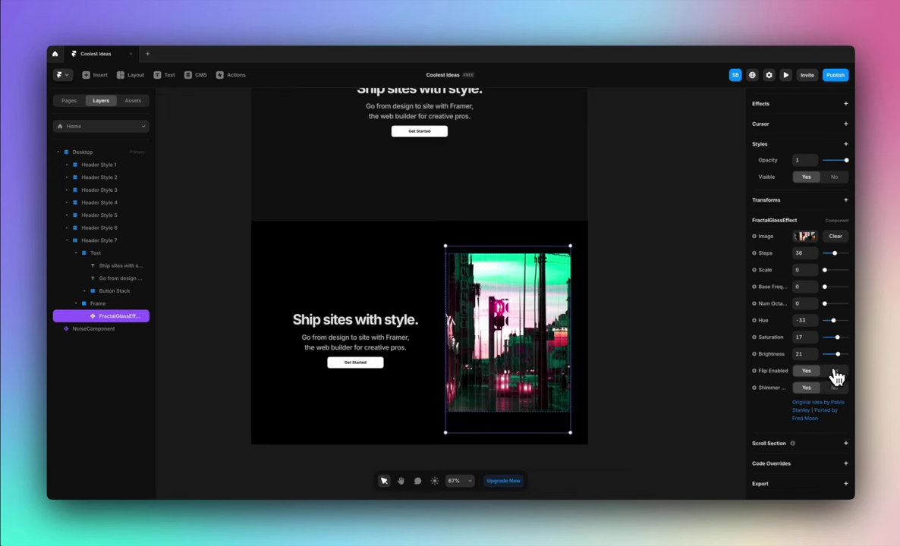
# - Try the FractalGlassEffect with Flip Enabled set to No, and switch it back to Yes
pyautogui.click(835, 375)
pyautogui.click(804, 375)
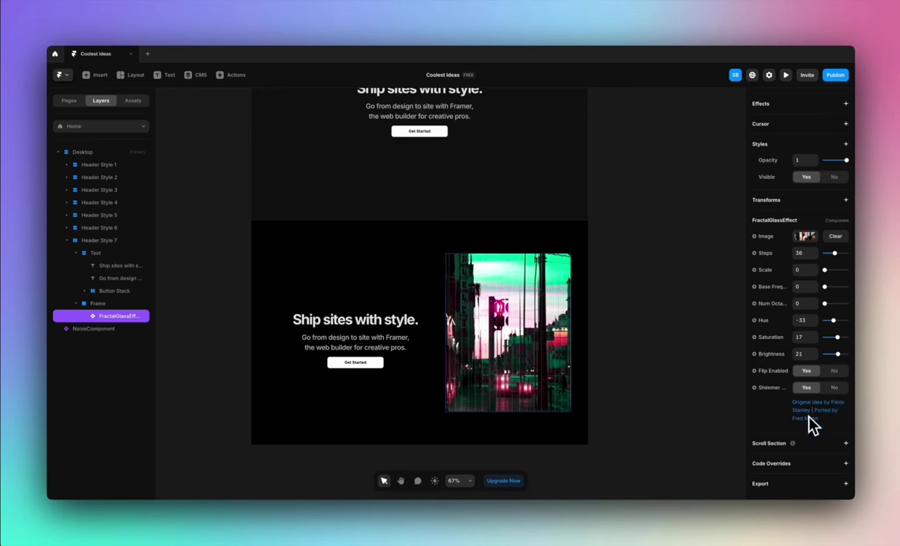
# - Look over the Header Style 7 layout with its glass-effect image and select the whole section
pyautogui.click(695, 360)
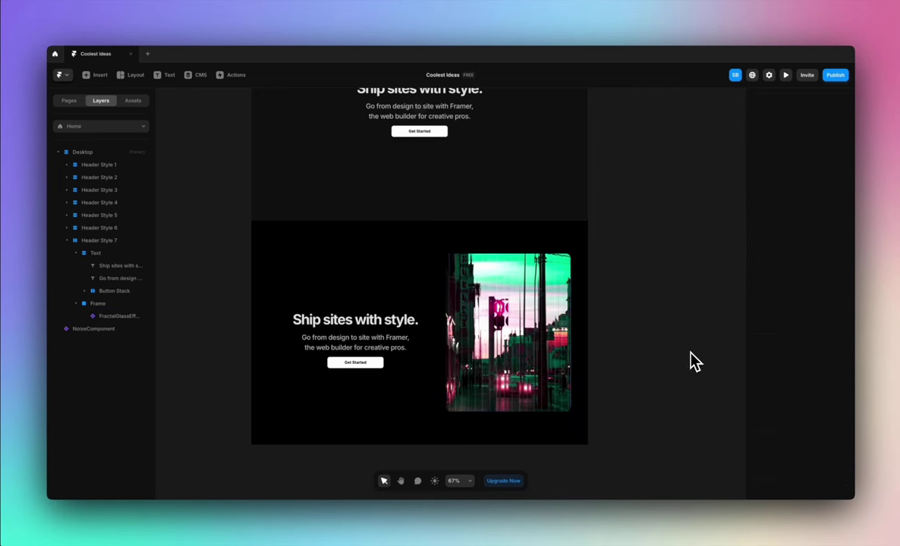
pyautogui.scroll(3, 361, 450)
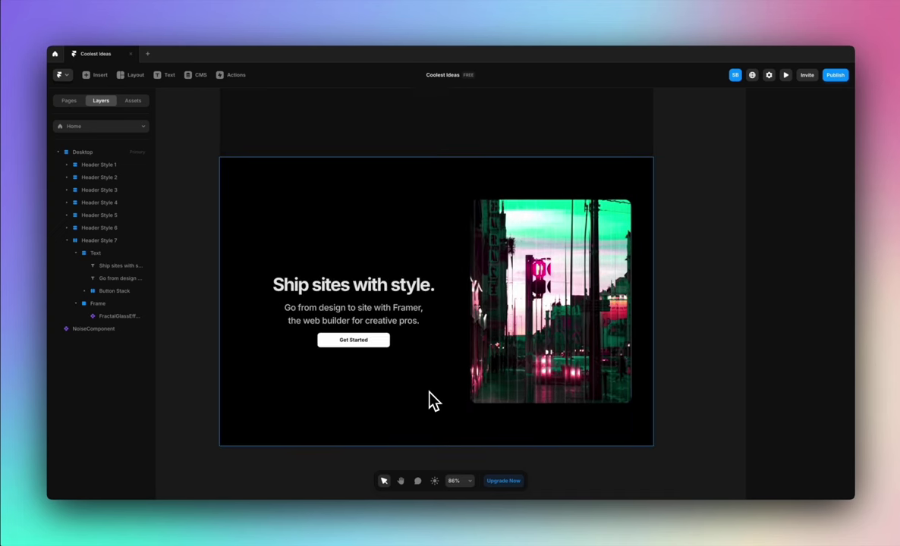
pyautogui.scroll(-3, 457, 342)
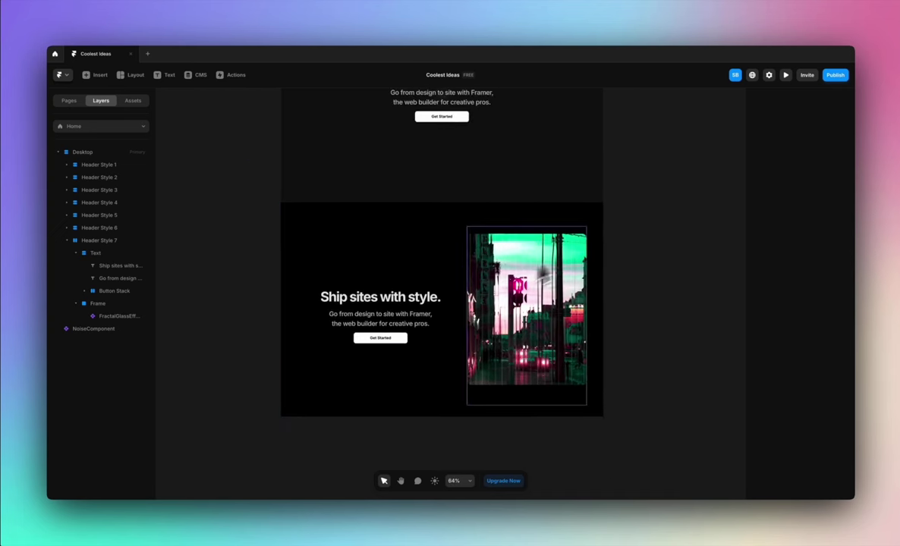
pyautogui.click(602, 235)
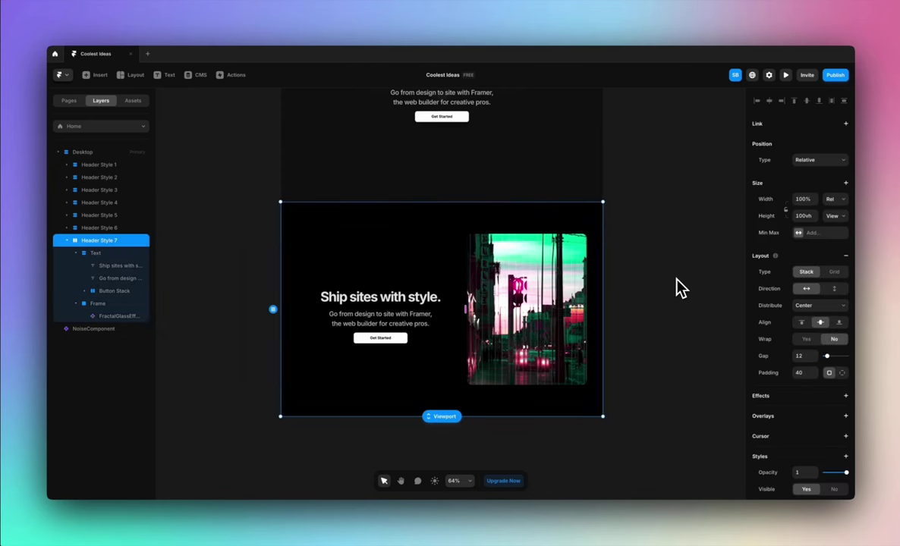
# - Duplicate the Header Style 7 section and name the copy Header Style 8
pyautogui.hotkey('ctrl', 'd')
pyautogui.scroll(-5, 667, 330)
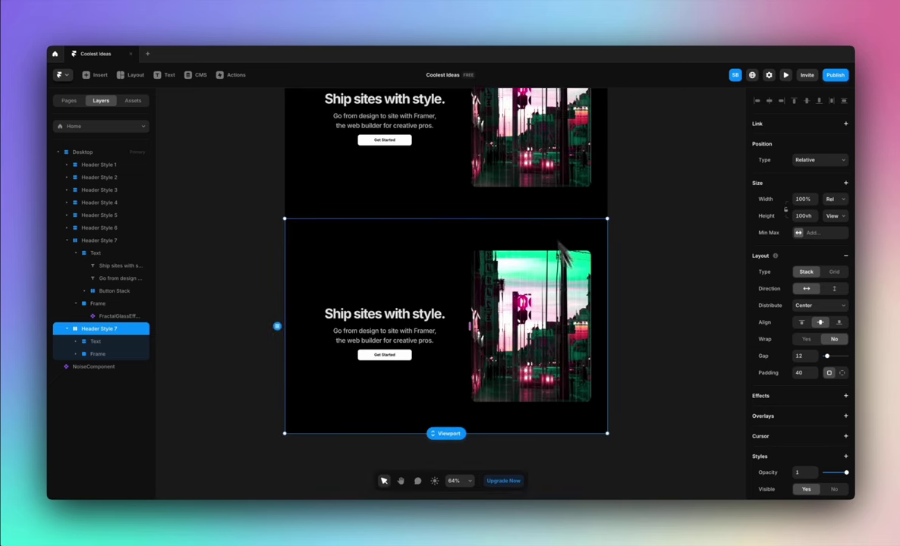
pyautogui.click(516, 163)
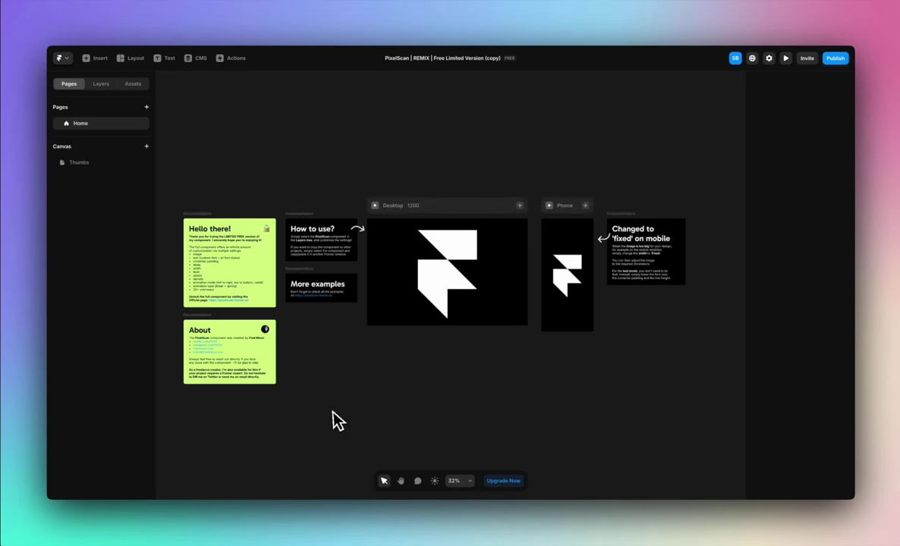
# - Switch to the PixelScan remix project, review the settings of the desktop PixelScan component and copy it
pyautogui.click(440, 292)
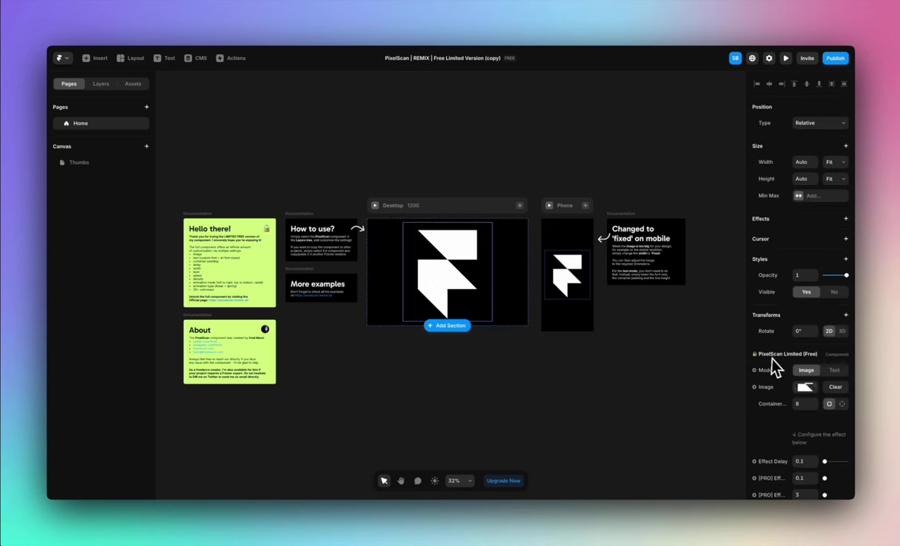
pyautogui.scroll(-2, 773, 366)
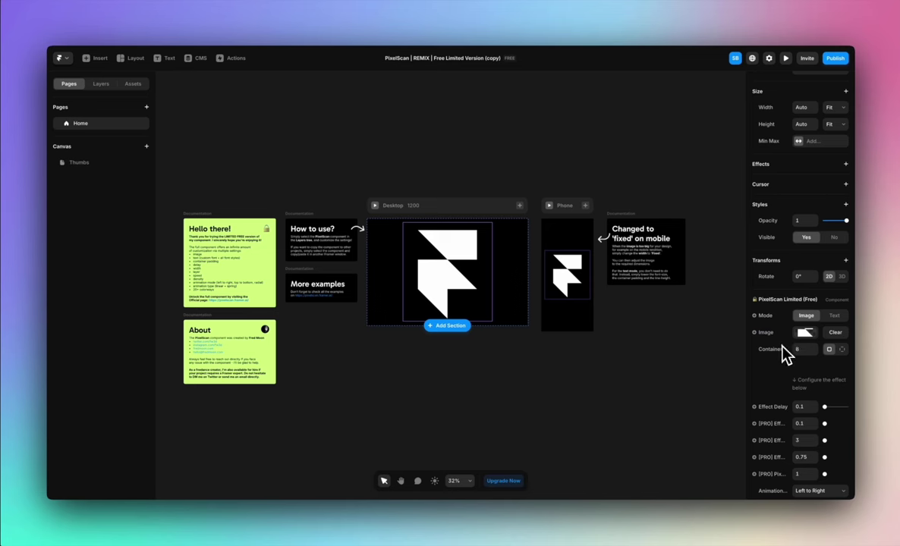
pyautogui.scroll(-4, 781, 357)
pyautogui.scroll(-3, 807, 423)
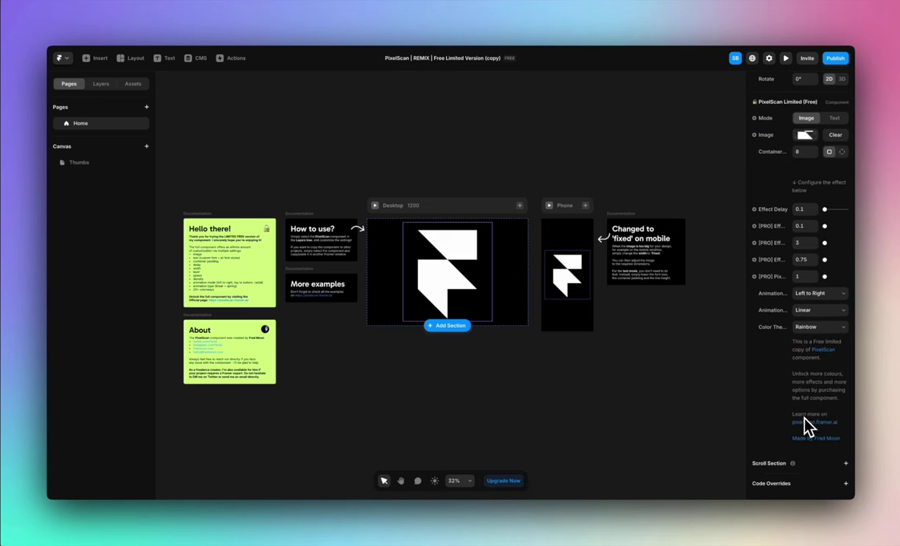
pyautogui.scroll(2, 743, 355)
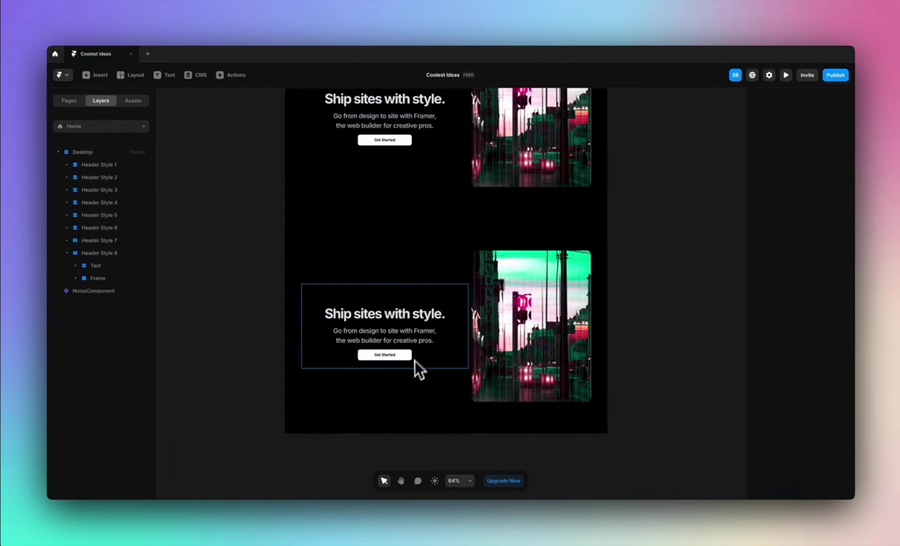
# - Delete the FractalGlassEffect component from the image frame of Header Style 8
pyautogui.scroll(-1, 412, 385)
pyautogui.click(529, 333)
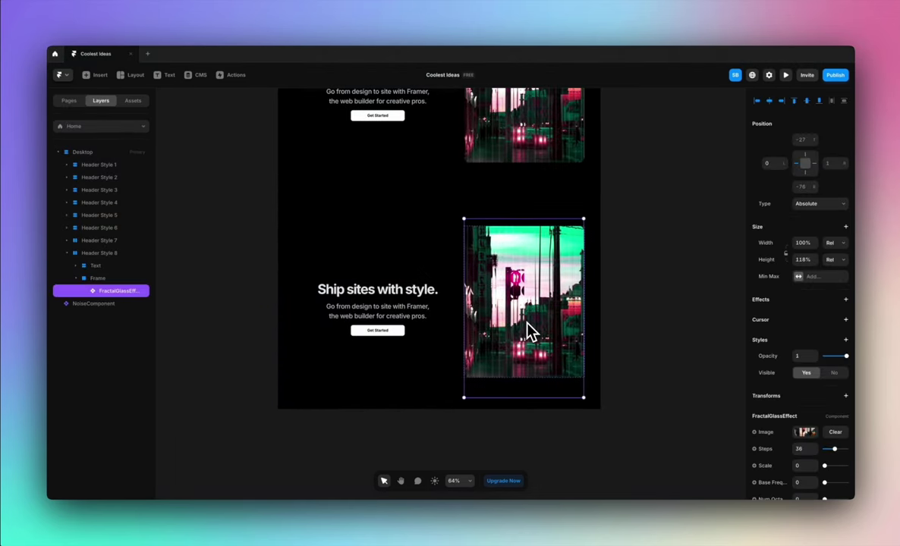
pyautogui.press('Delete')
# - Paste the PixelScan component into the empty Header Style 8 frame at 100% width, and turn the frame into a stack without a fill
pyautogui.click(538, 335)
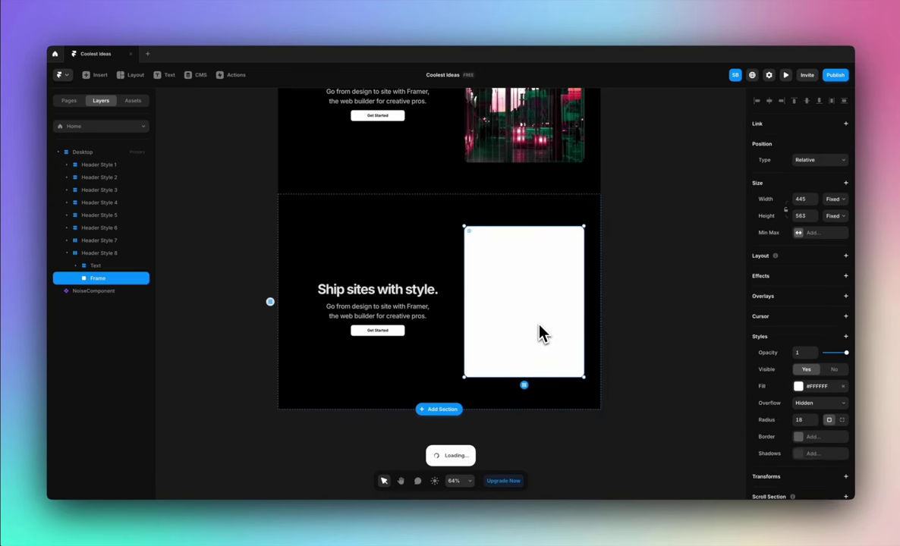
pyautogui.click(843, 244)
pyautogui.click(828, 225)
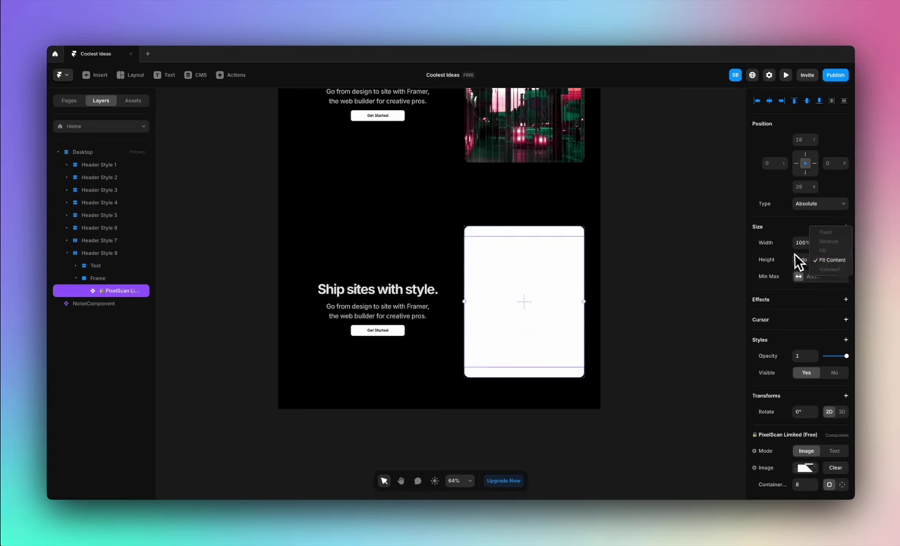
pyautogui.hotkey('shift', 'a')
pyautogui.click(649, 327)
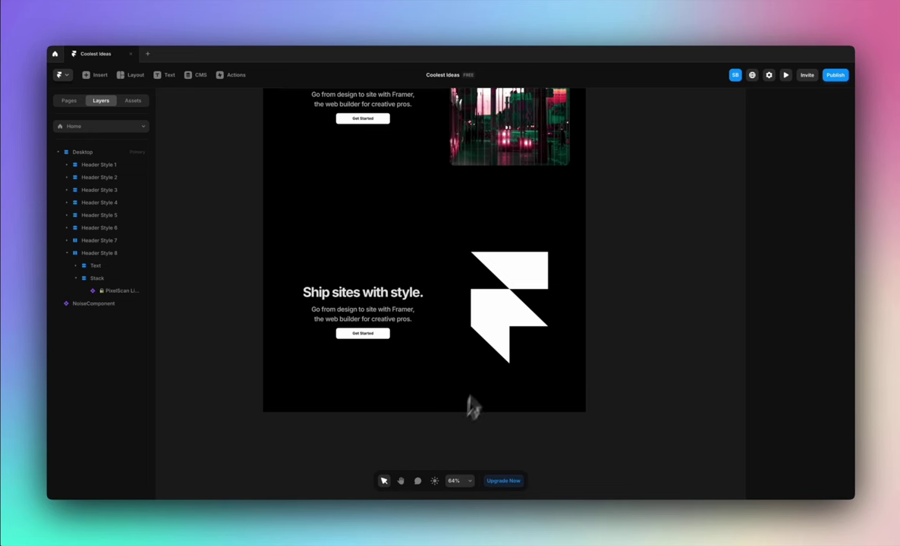
# - Examine the PixelScan component's animation direction, animation type and color theme options
pyautogui.click(499, 352)
pyautogui.scroll(-5, 806, 416)
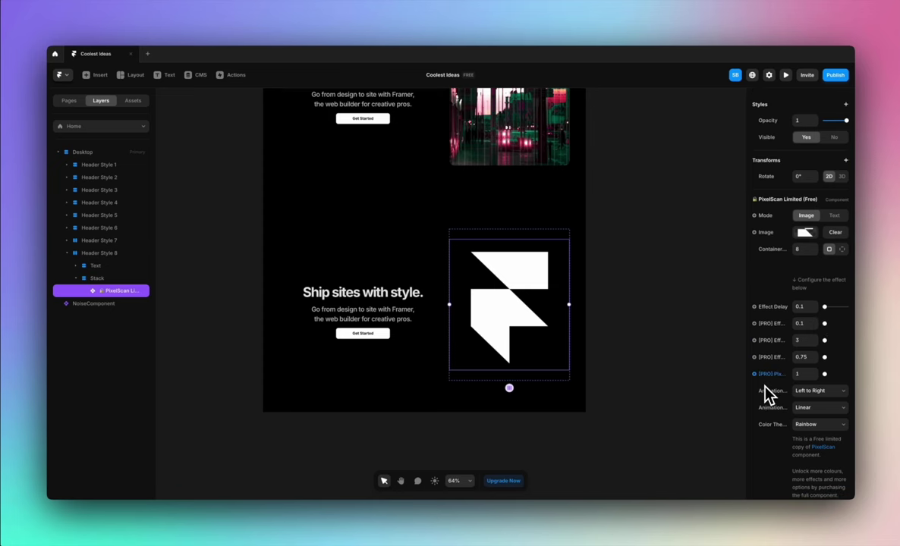
pyautogui.scroll(-1, 768, 387)
pyautogui.click(809, 398)
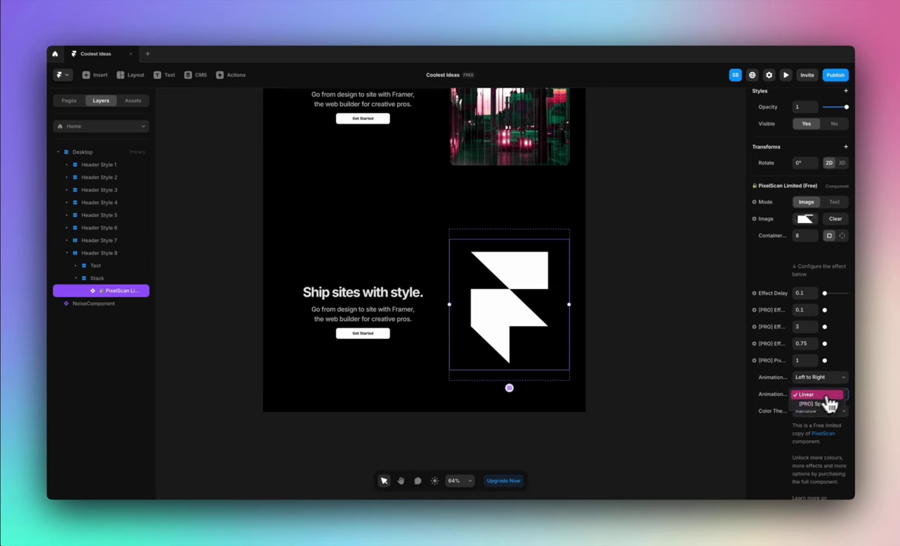
pyautogui.click(802, 395)
pyautogui.click(821, 383)
pyautogui.click(832, 377)
pyautogui.click(815, 410)
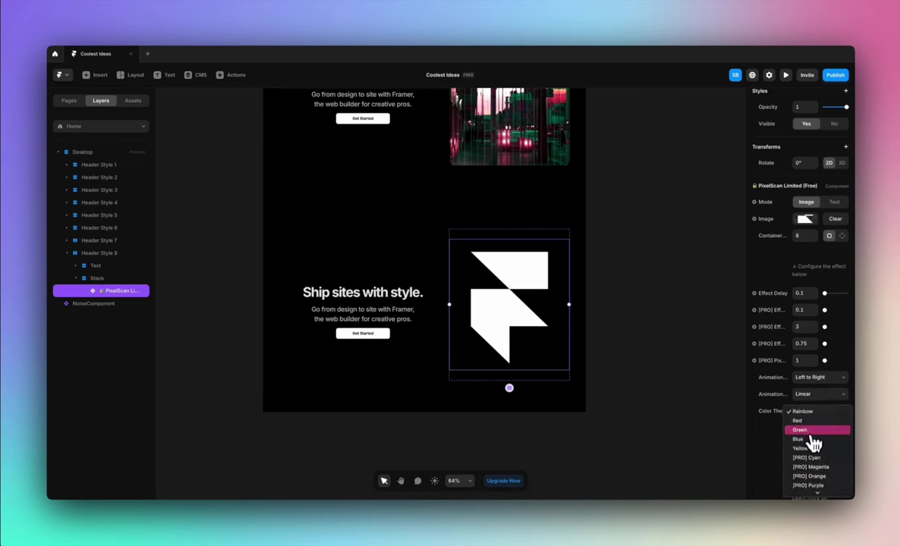
pyautogui.press('Escape')
# - Replace the PixelScan component's logo image with Traffic Light Tall Building.jpg
pyautogui.scroll(2, 749, 332)
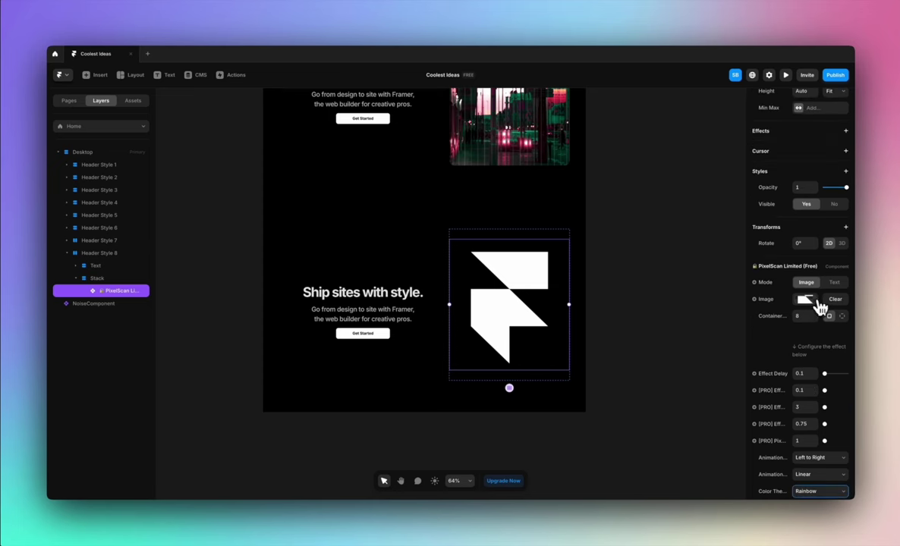
pyautogui.click(807, 300)
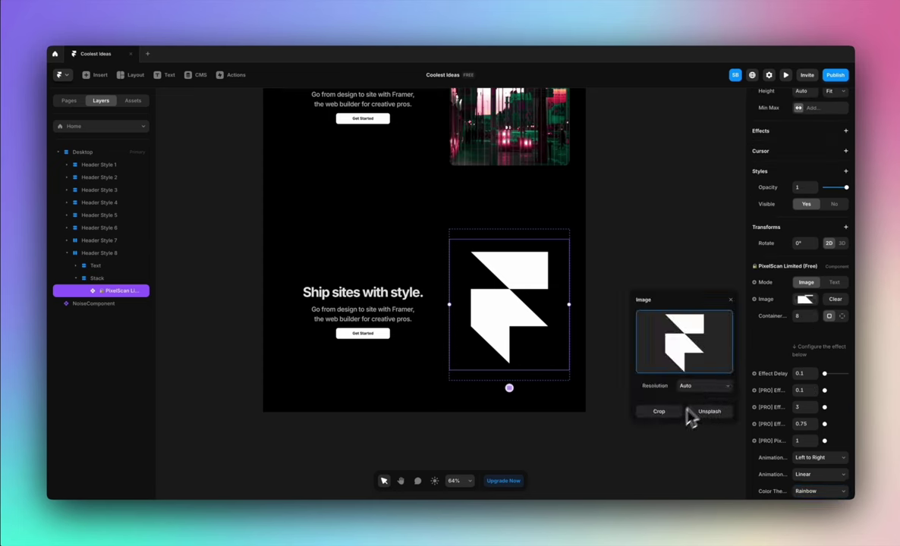
pyautogui.click(748, 306)
pyautogui.click(839, 300)
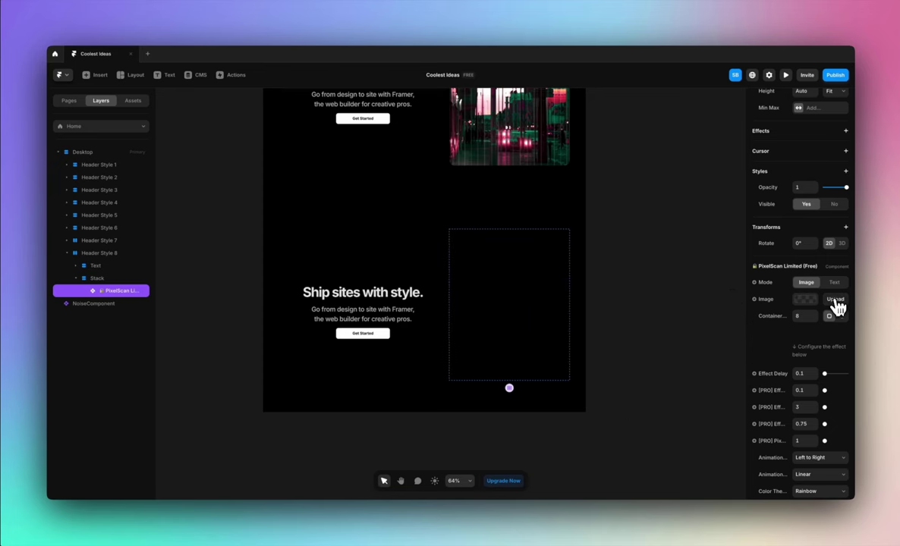
pyautogui.click(824, 309)
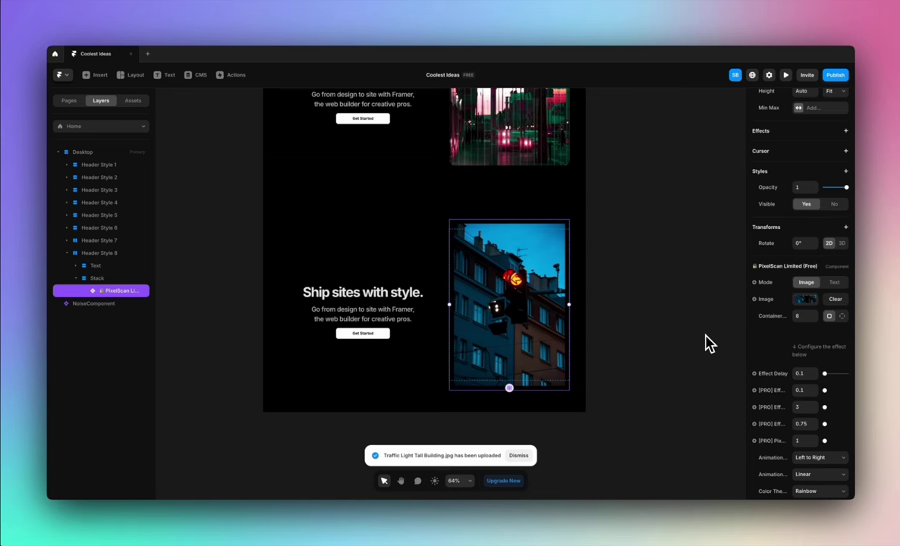
pyautogui.click(705, 338)
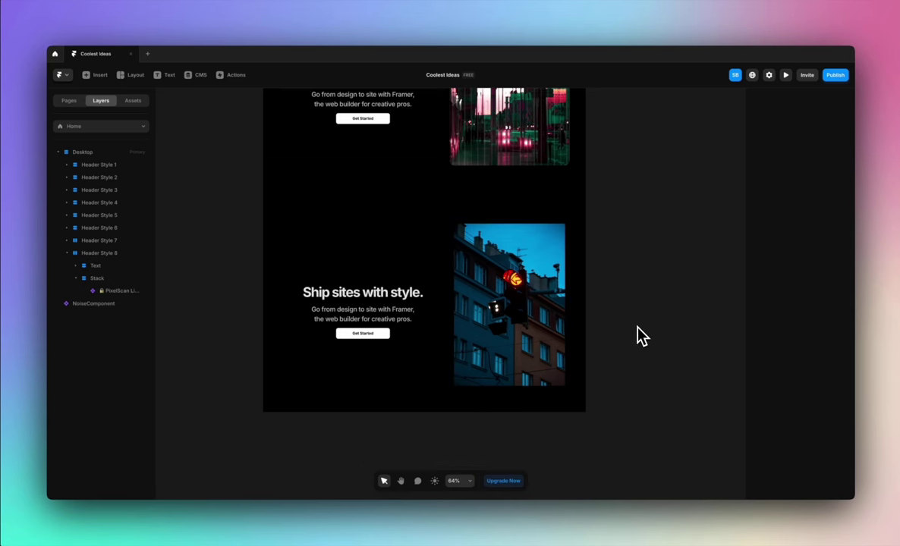
# - Try the PixelScan component in Text mode with the text "Hey There!", return it to the image and collapse the Header Style 8 layers
pyautogui.click(495, 310)
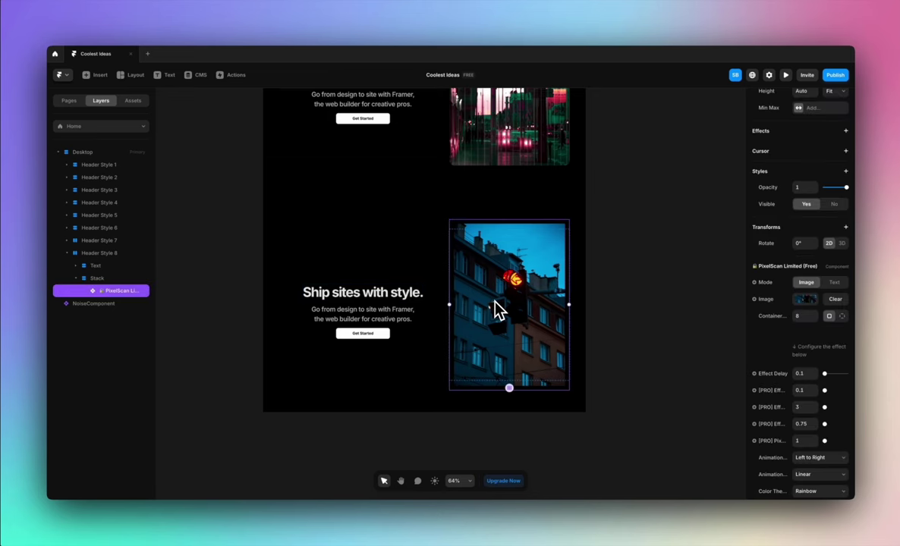
pyautogui.click(834, 283)
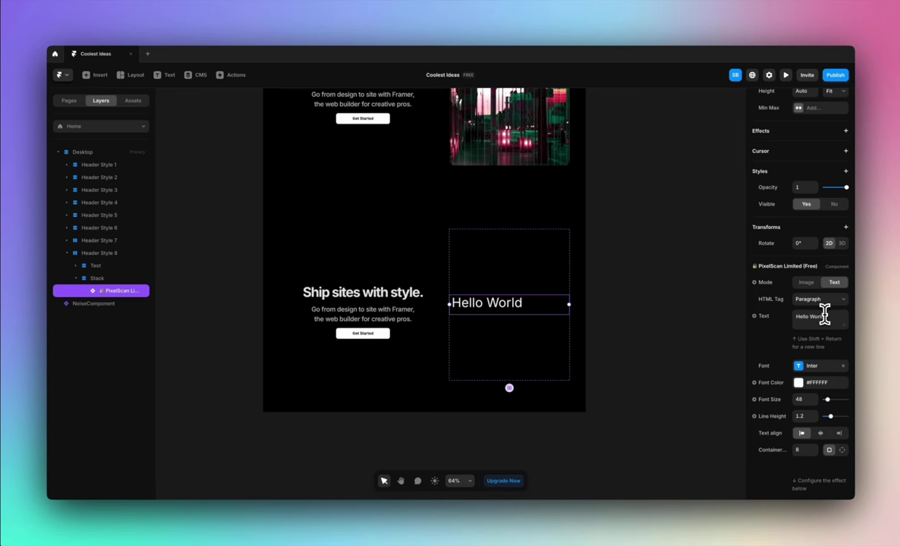
pyautogui.moveTo(829, 318); pyautogui.dragTo(784, 321)
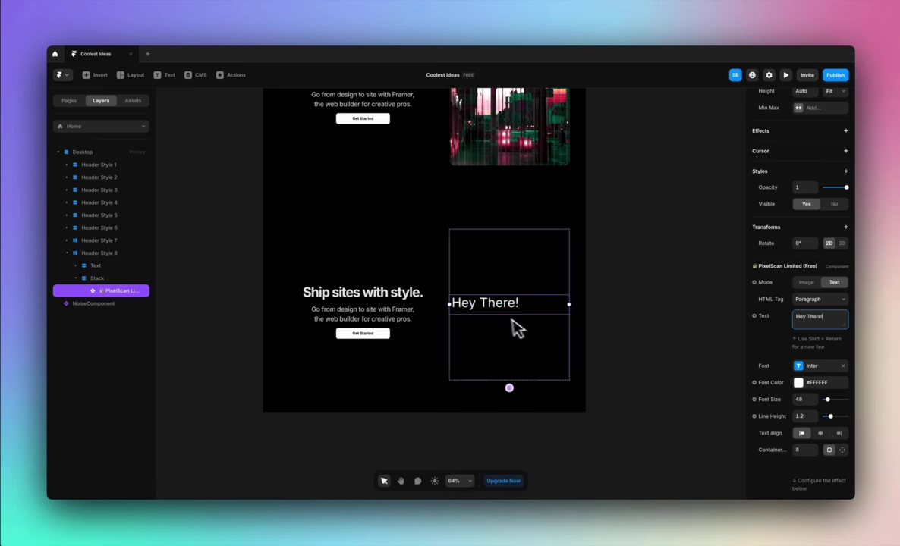
pyautogui.click(664, 345)
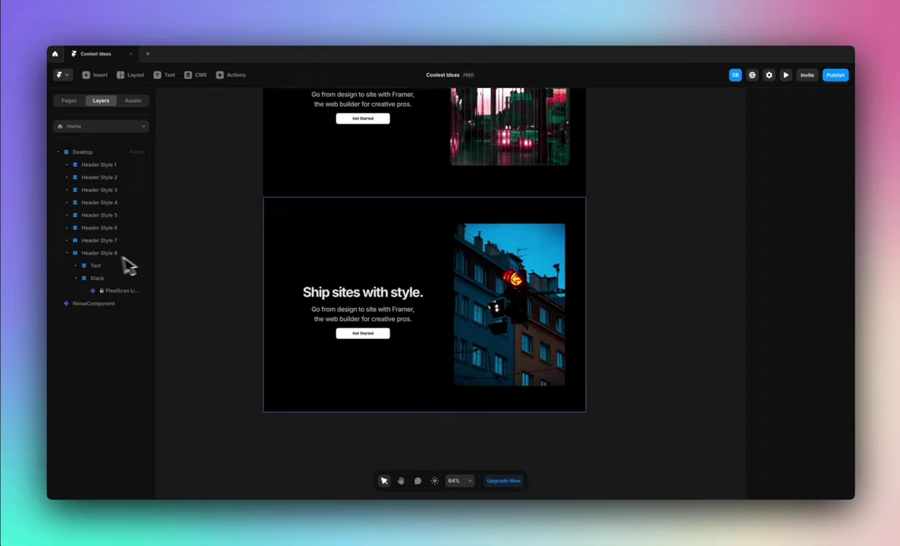
pyautogui.click(68, 254)
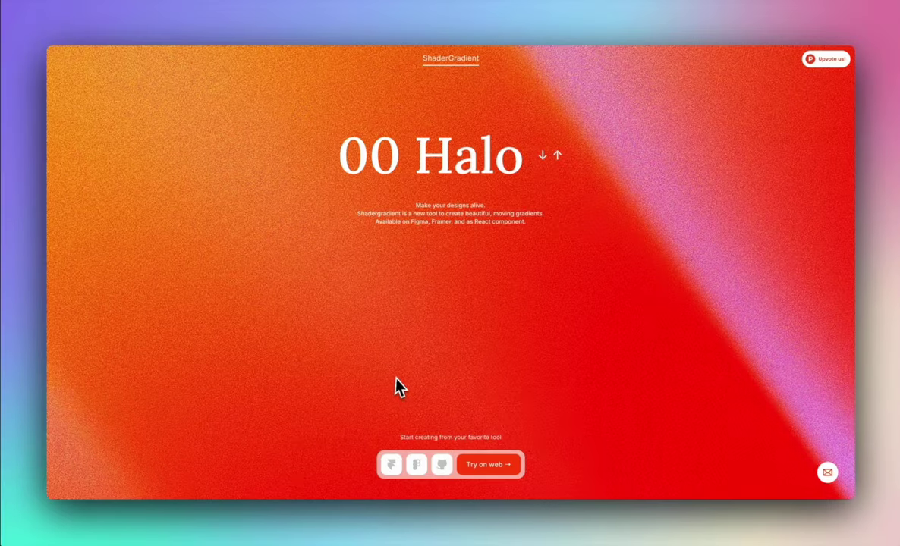
# - Look through the ShaderGradient website and open its Framer remix from the colorful interactions section
pyautogui.scroll(-3, 400, 387)
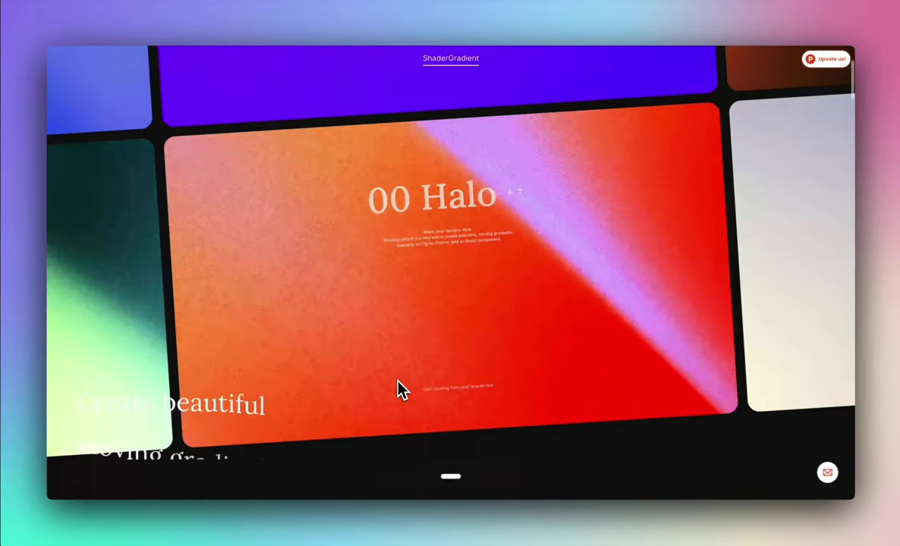
pyautogui.scroll(-5, 402, 389)
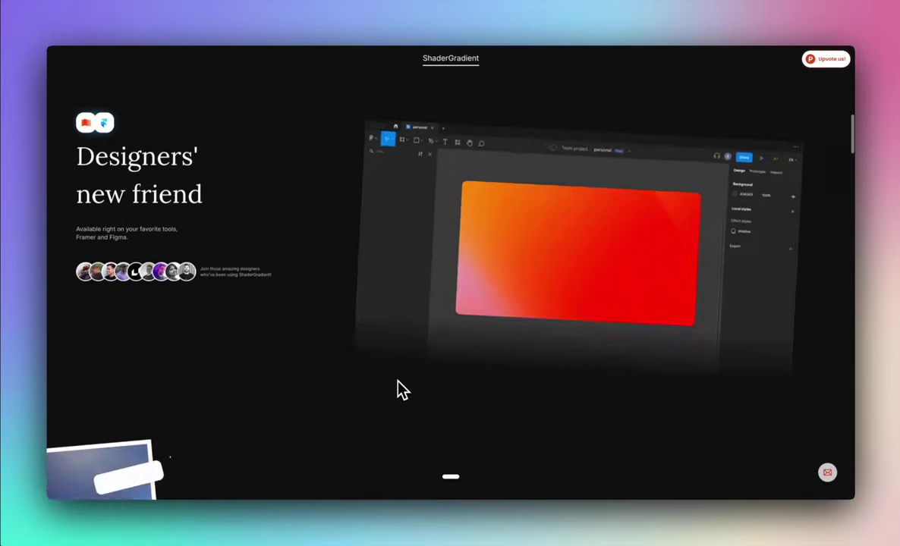
pyautogui.scroll(-3, 402, 390)
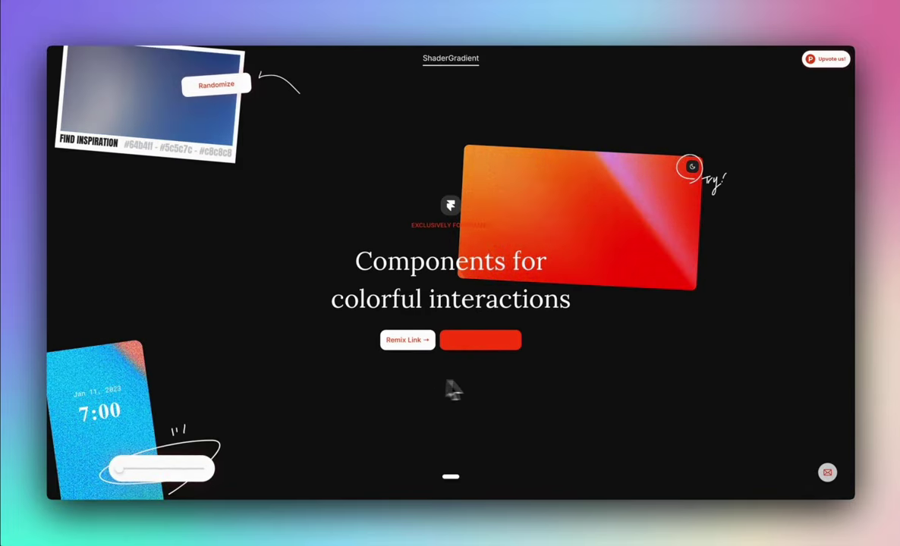
pyautogui.click(406, 340)
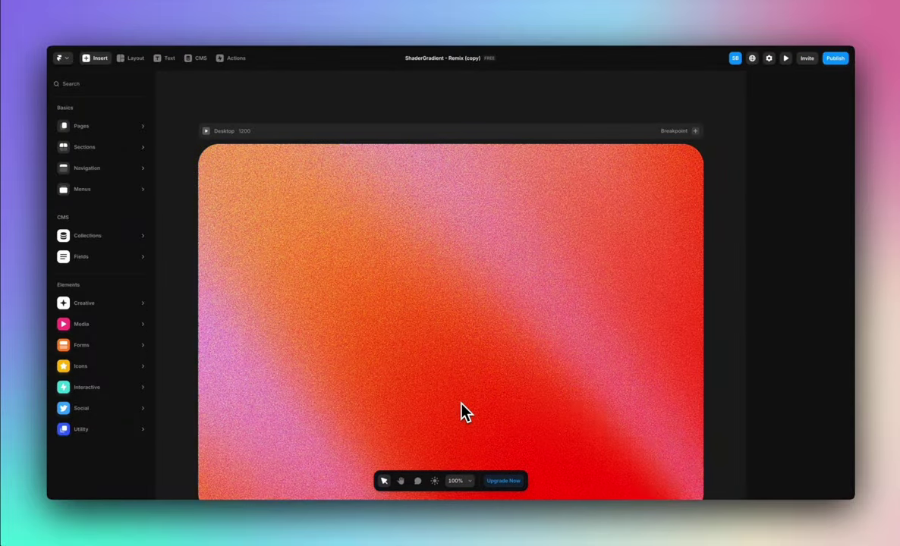
# - Look at the main ShaderGradient component's settings and the neighbouring Interaction Components
pyautogui.scroll(-5, 464, 372)
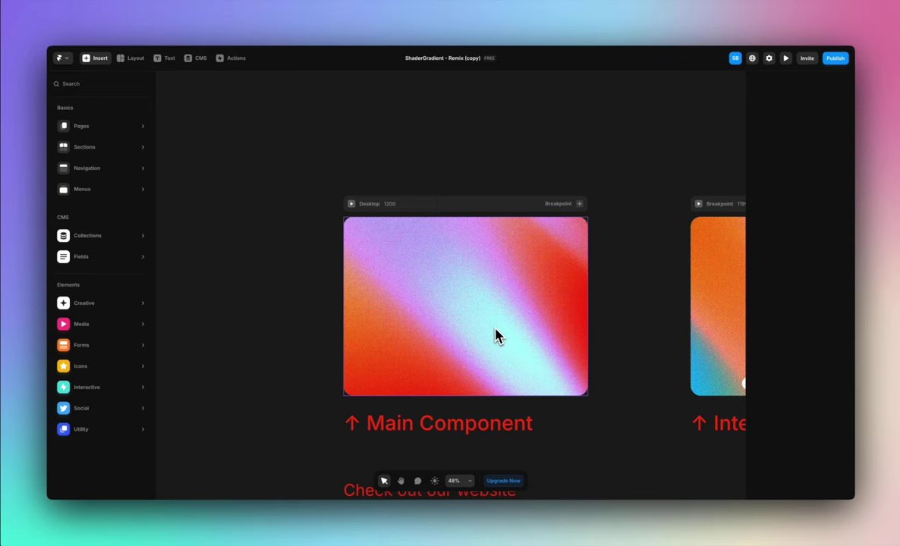
pyautogui.click(495, 338)
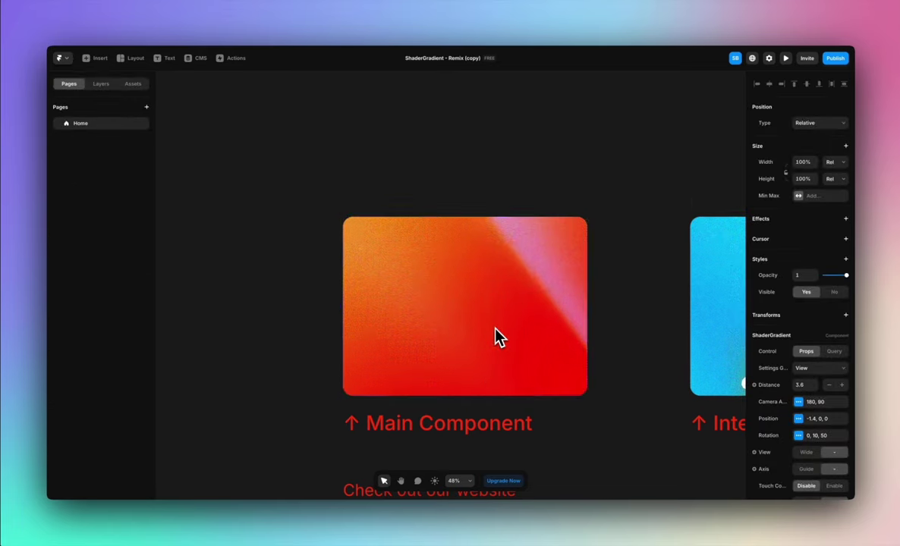
pyautogui.hscroll(5, 497, 338)
pyautogui.hscroll(3, 512, 332)
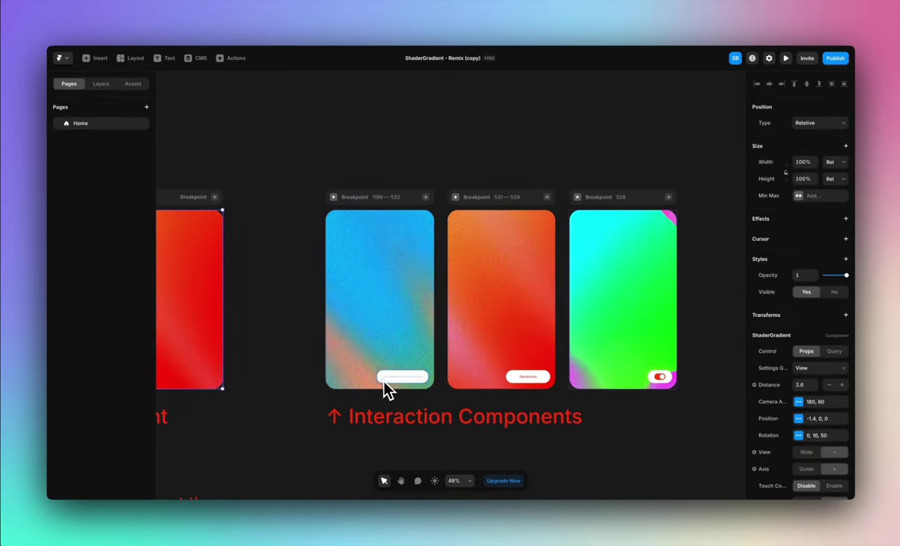
# - Preview the first interaction component, move its slider to the far end and return to the canvas
pyautogui.click(366, 326)
pyautogui.click(334, 197)
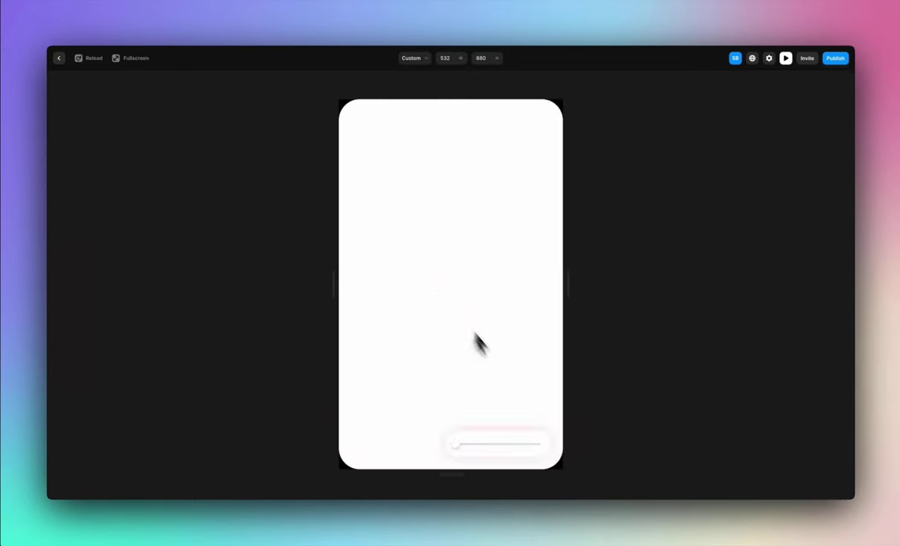
pyautogui.moveTo(456, 447); pyautogui.dragTo(572, 452)
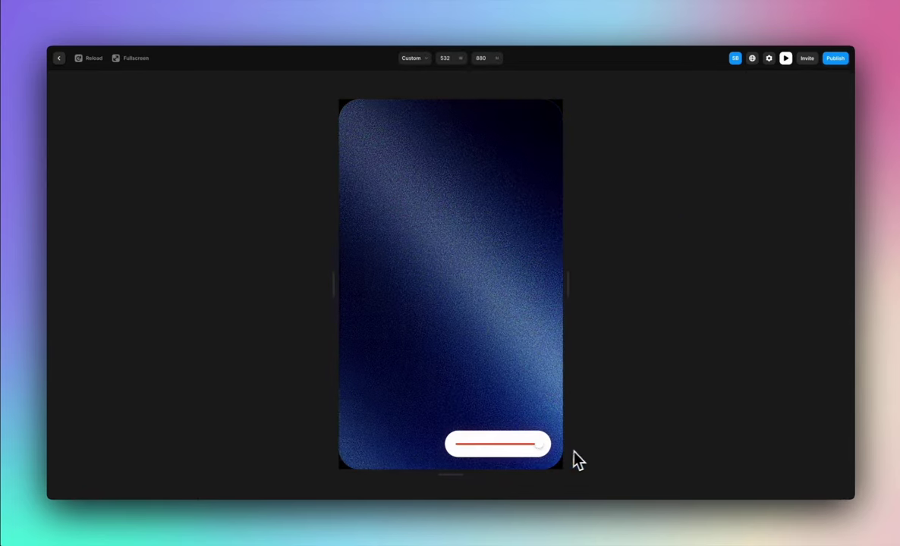
pyautogui.click(59, 58)
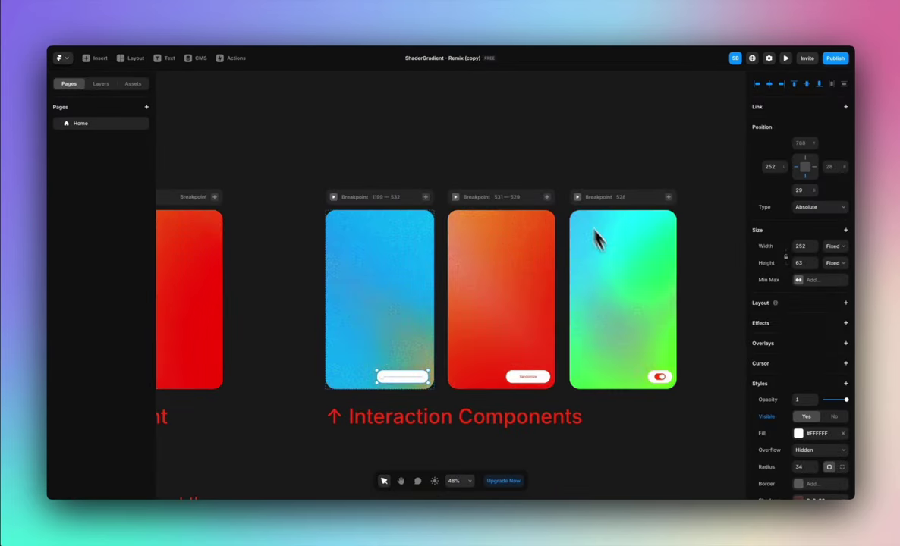
# - Go back to the Main Component artboard and select its ShaderGradient
pyautogui.hscroll(-1, 538, 307)
pyautogui.hscroll(-5, 516, 335)
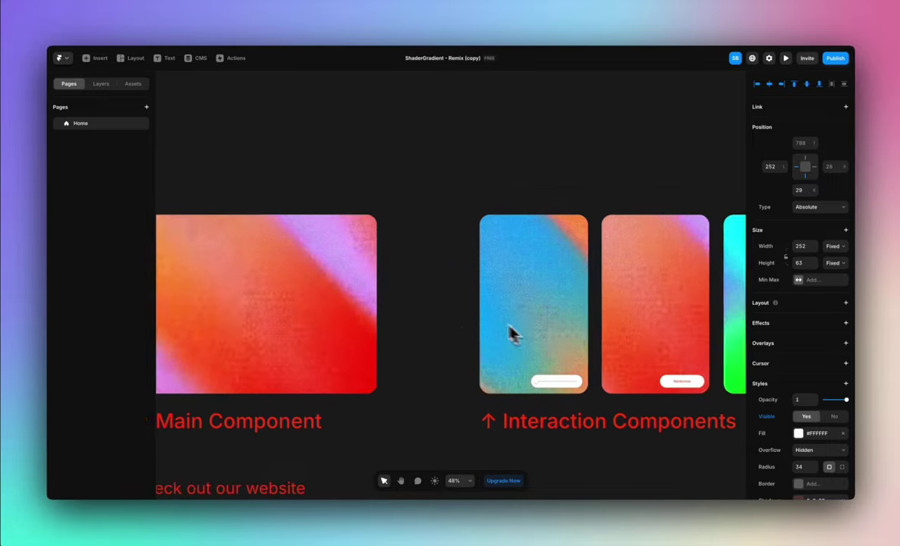
pyautogui.click(364, 278)
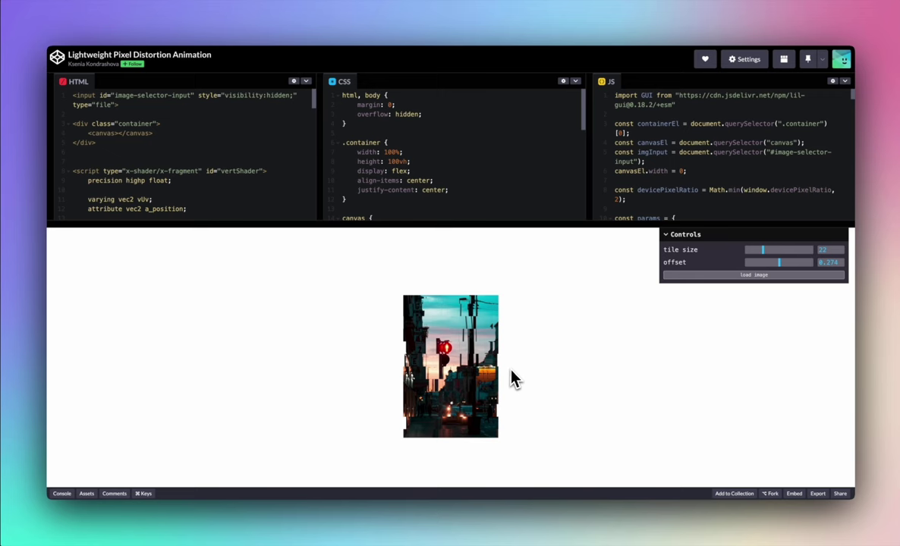
# - Set the pixel distortion's tile size to 42 and raise its offset to about 0.56
pyautogui.moveTo(763, 247)
pyautogui.mouseDown()
pyautogui.moveTo(783, 250)
pyautogui.moveTo(760, 252)
pyautogui.moveTo(769, 251)
pyautogui.mouseUp()
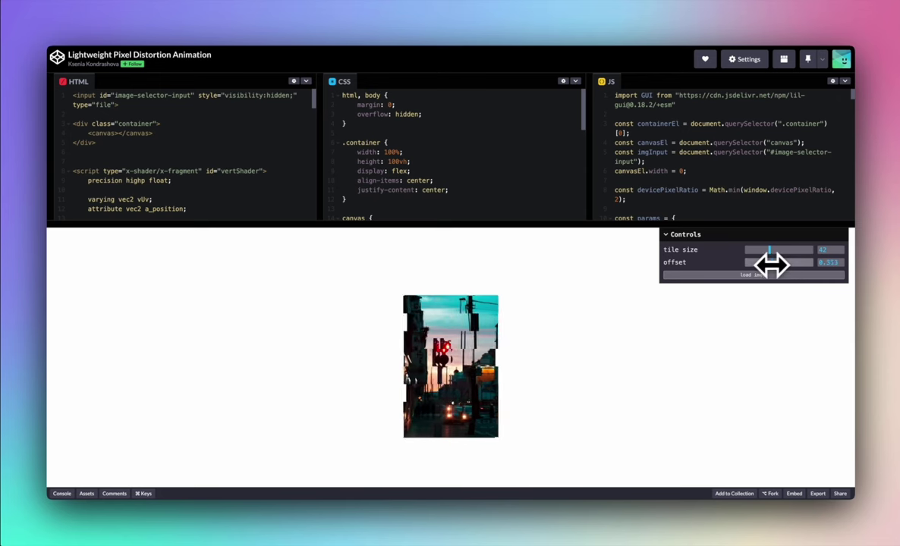
pyautogui.moveTo(770, 264); pyautogui.dragTo(783, 263)
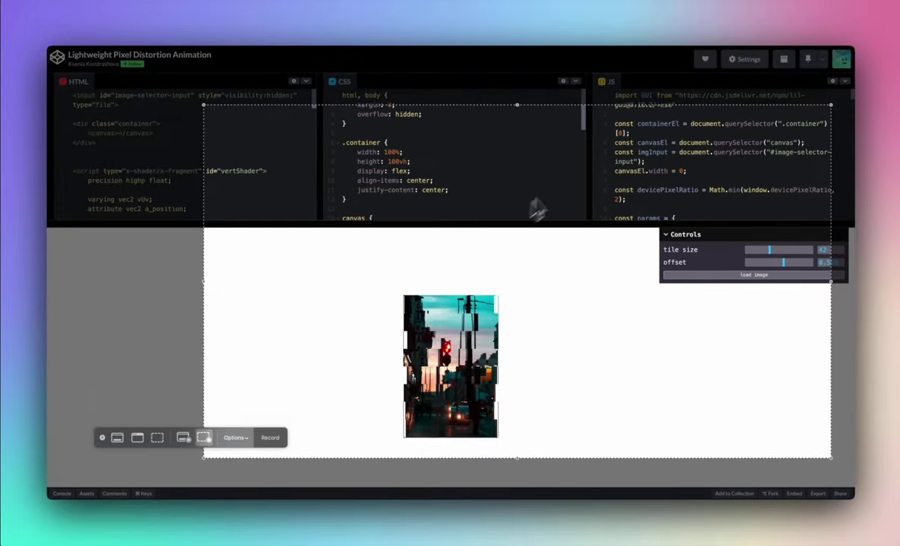
# - Shrink the macOS screen-recording area to the edges of the distorted street image and start recording that portion
pyautogui.moveTo(490, 273); pyautogui.dragTo(485, 297)
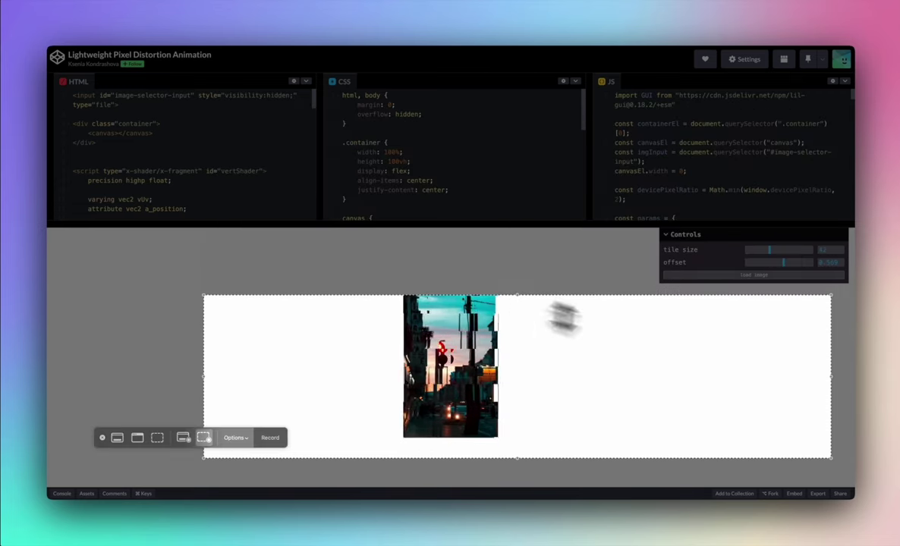
pyautogui.moveTo(832, 382); pyautogui.dragTo(500, 380)
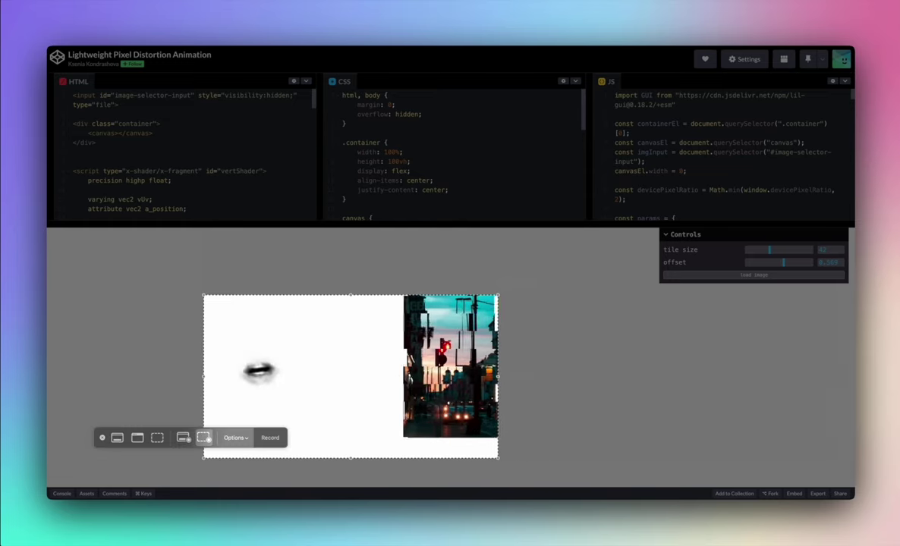
pyautogui.moveTo(203, 378); pyautogui.dragTo(404, 373)
pyautogui.moveTo(453, 460); pyautogui.dragTo(453, 439)
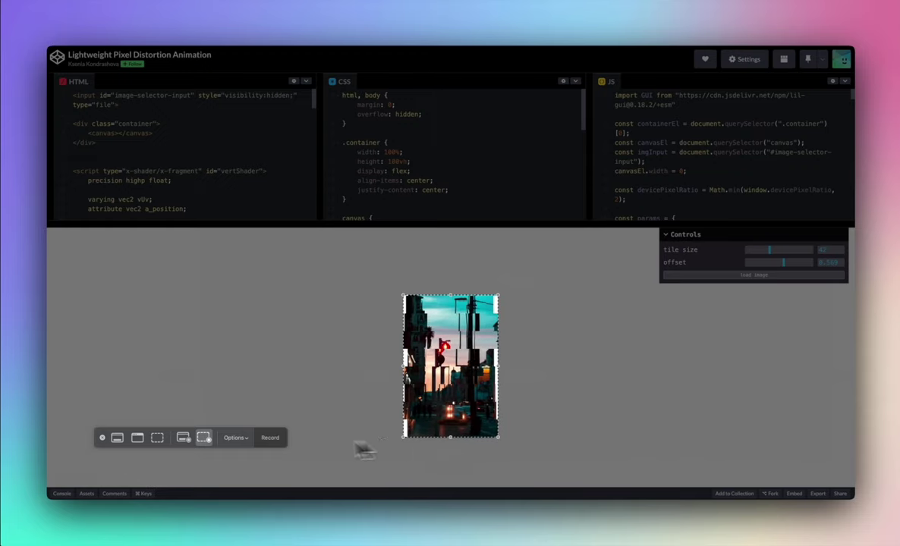
pyautogui.click(271, 441)
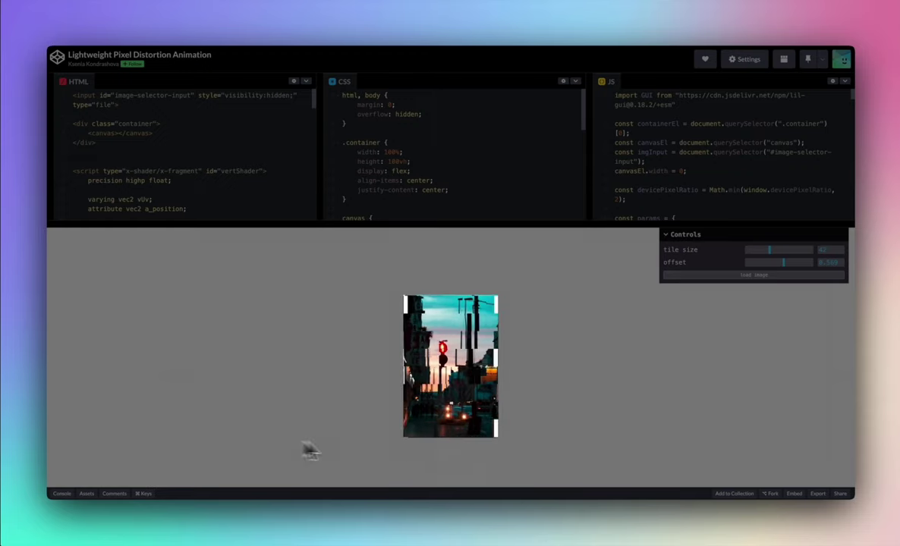